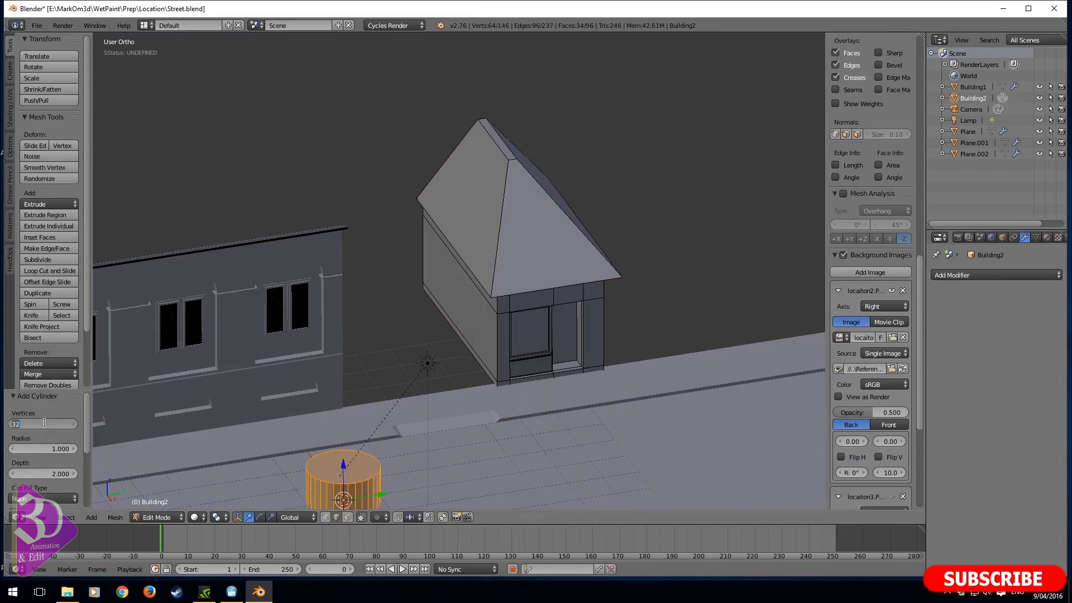
# - Set the new cylinder to 16 vertices and move it beside the gabled building in top view
pyautogui.write('16')
pyautogui.press('Return')
pyautogui.press('KP_7')
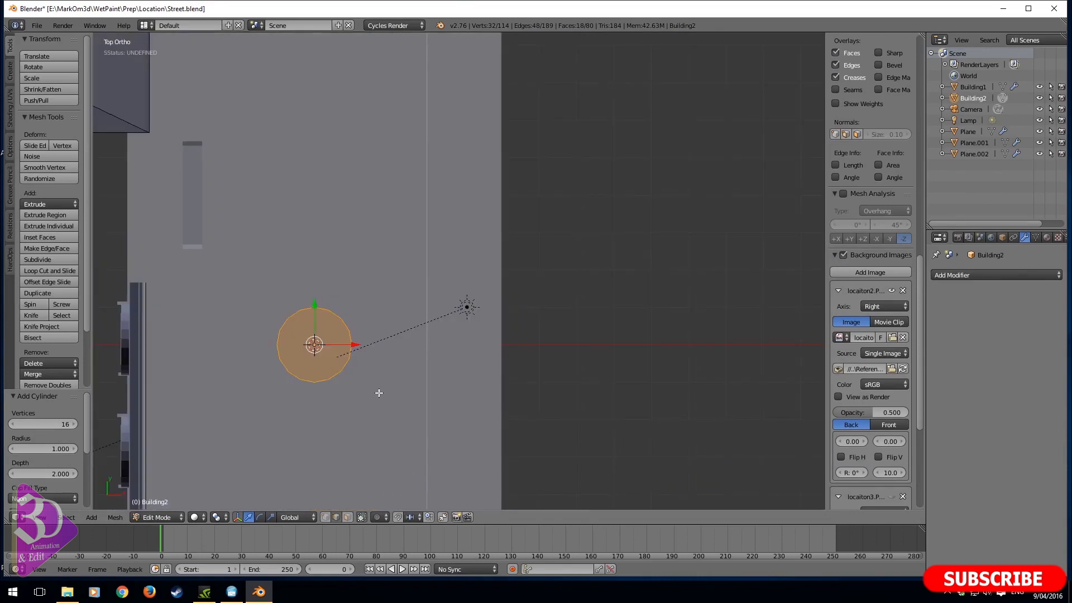
pyautogui.keyDown('shift'); pyautogui.moveTo(352, 367); pyautogui.dragTo(544, 399, button='middle'); pyautogui.keyUp('shift')
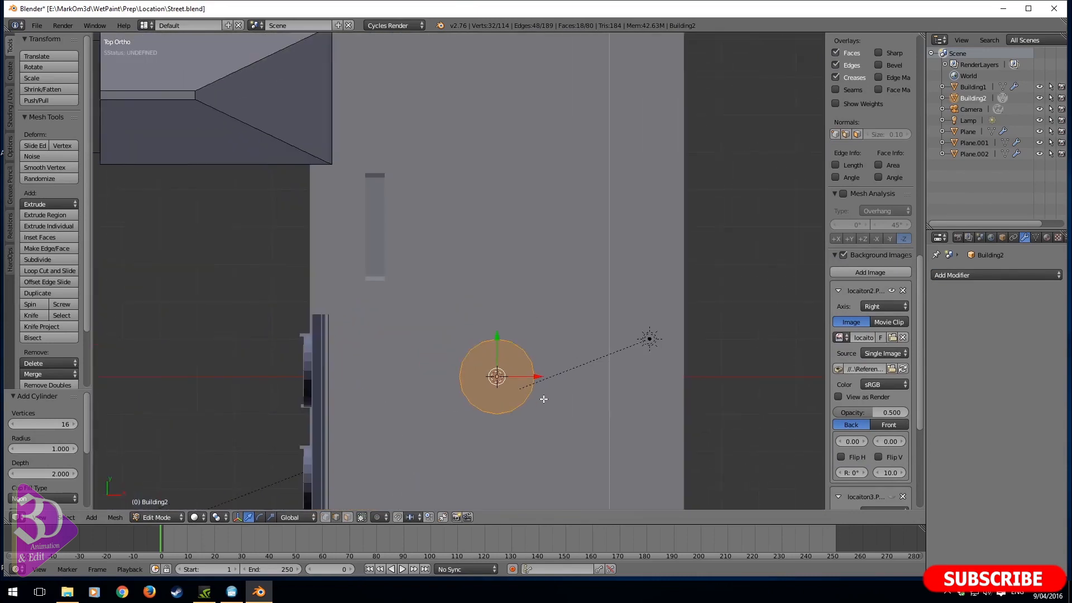
pyautogui.press('g')
pyautogui.click(282, 227)
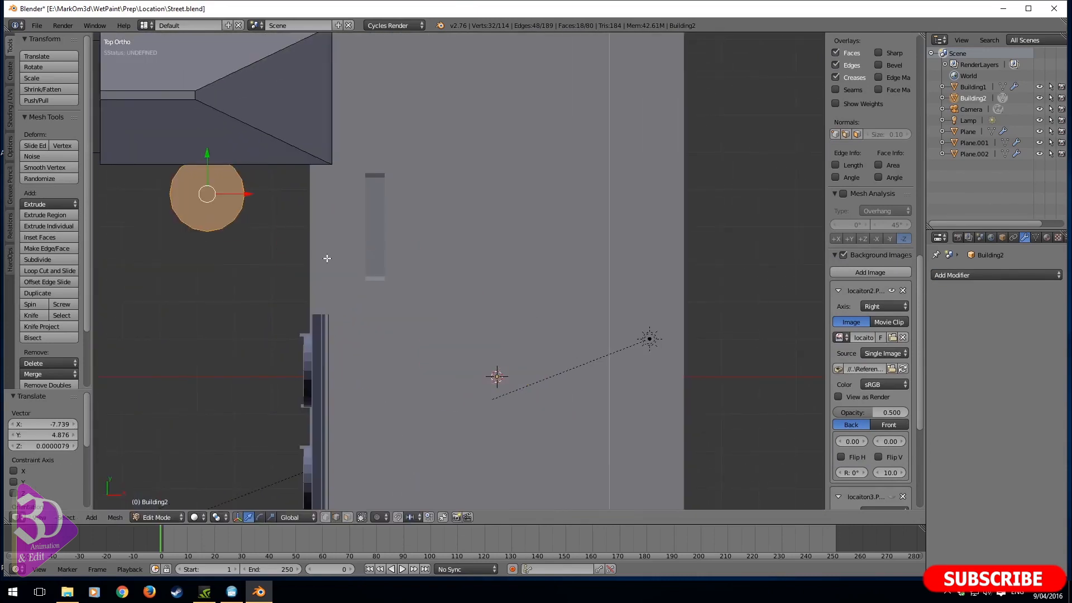
# - Rotate the cylinder 90° about the Y axis and scale it down to about 0.139
pyautogui.write('ry90')
pyautogui.press('Return')
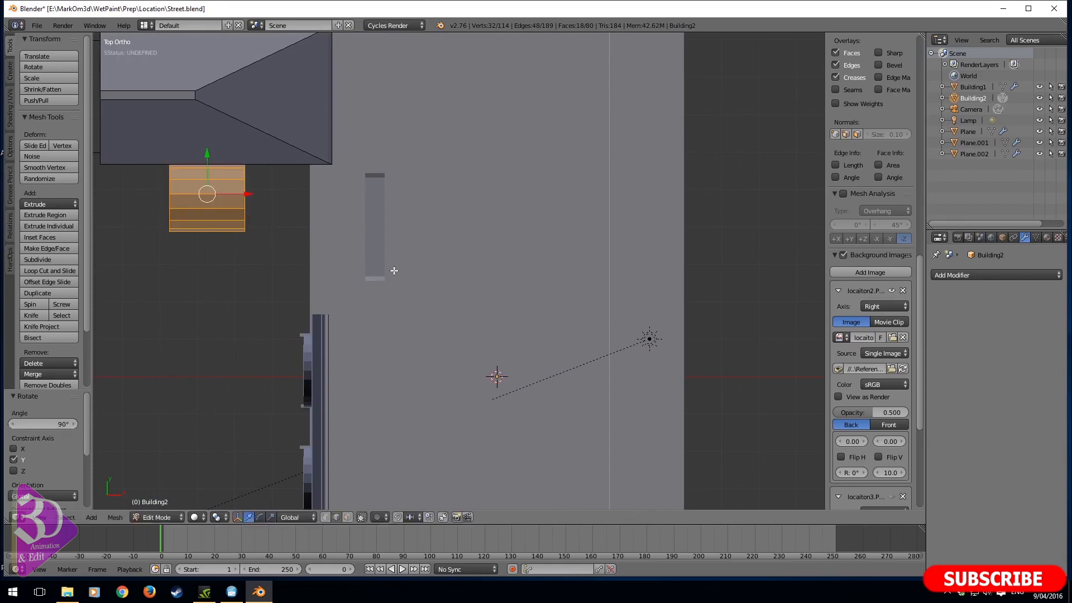
pyautogui.press('s')
pyautogui.click(225, 213)
# - Delete the two end-cap faces of the small cylinder to leave an open tube
pyautogui.keyDown('shift'); pyautogui.moveTo(287, 236); pyautogui.dragTo(407, 162, button='middle'); pyautogui.keyUp('shift')
pyautogui.scroll(4, 461, 333)
pyautogui.keyDown('shift'); pyautogui.moveTo(425, 380); pyautogui.dragTo(521, 153, button='middle'); pyautogui.keyUp('shift')
pyautogui.scroll(3, 437, 324)
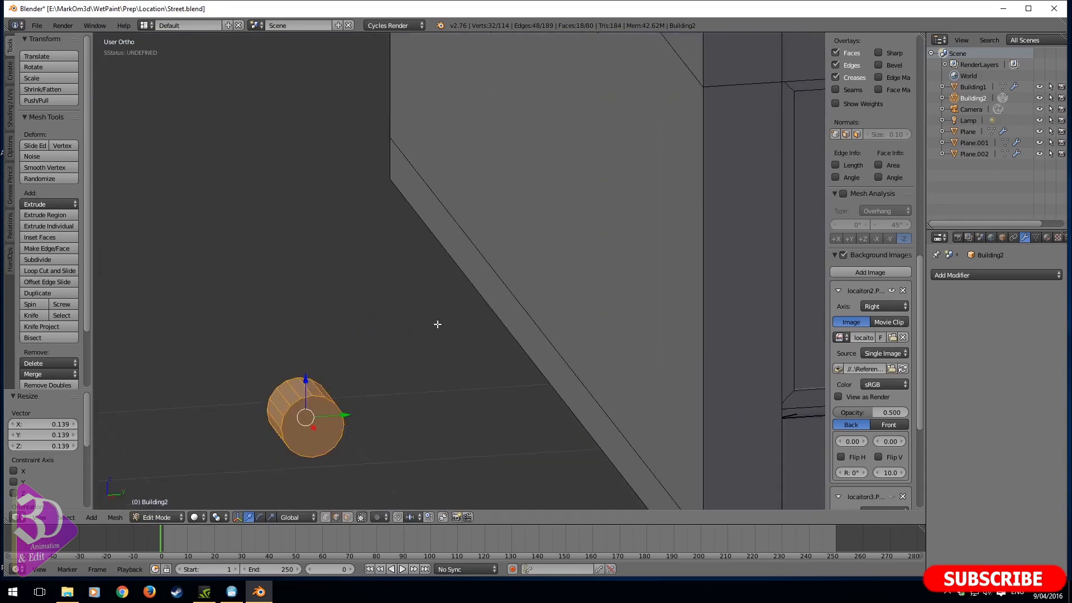
pyautogui.keyDown('shift'); pyautogui.moveTo(378, 373); pyautogui.dragTo(531, 226, button='middle'); pyautogui.keyUp('shift')
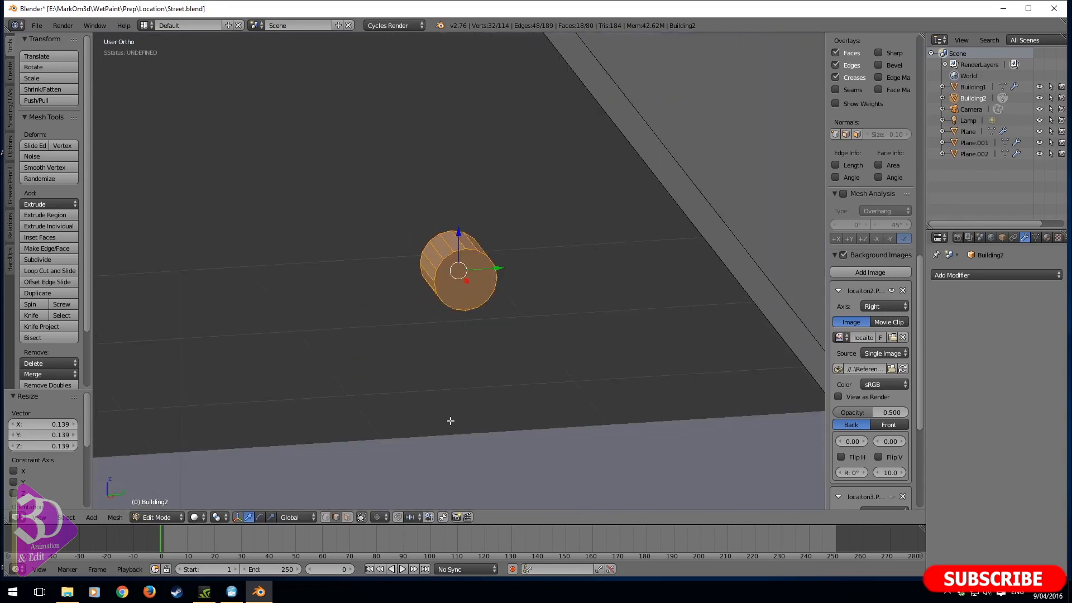
pyautogui.click(348, 518)
pyautogui.rightClick(461, 285)
pyautogui.press('z')
pyautogui.keyDown('shift'); pyautogui.rightClick(448, 263); pyautogui.keyUp('shift')
pyautogui.press('x')
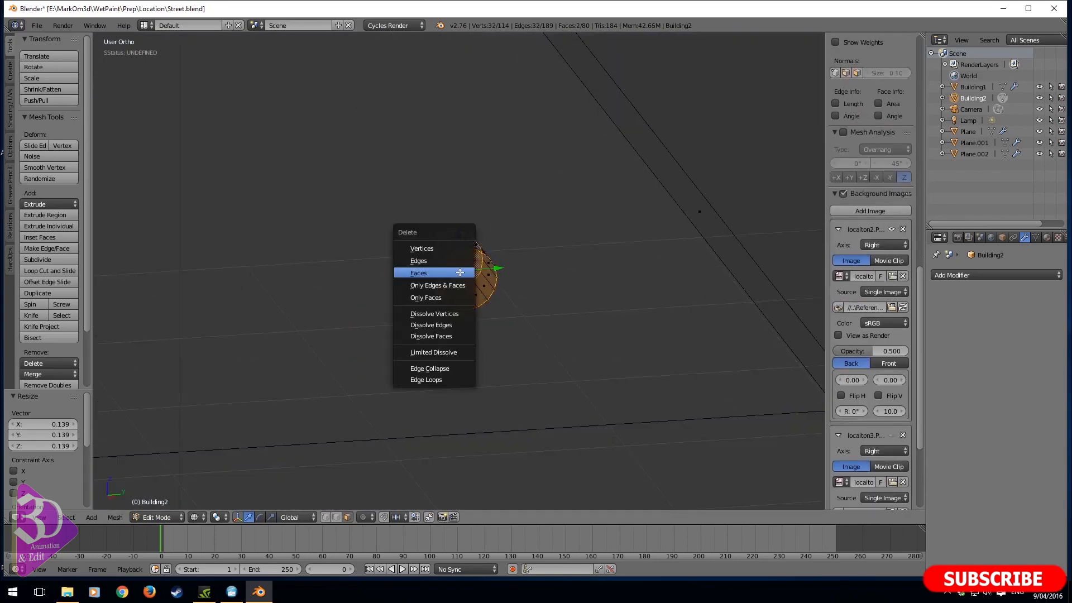
pyautogui.click(467, 271)
# - Select the whole tube and raise it in right view to just outside the gabled roof's eave, about 2.93 up and 0.6 along Y
pyautogui.press('KP_3')
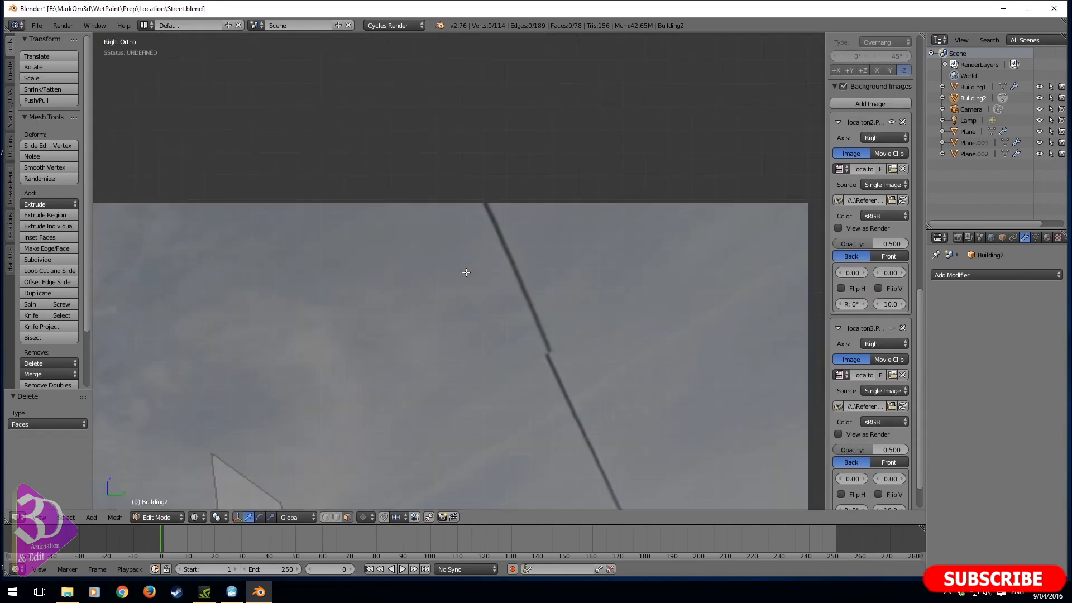
pyautogui.scroll(-4, 467, 272)
pyautogui.scroll(5, 482, 284)
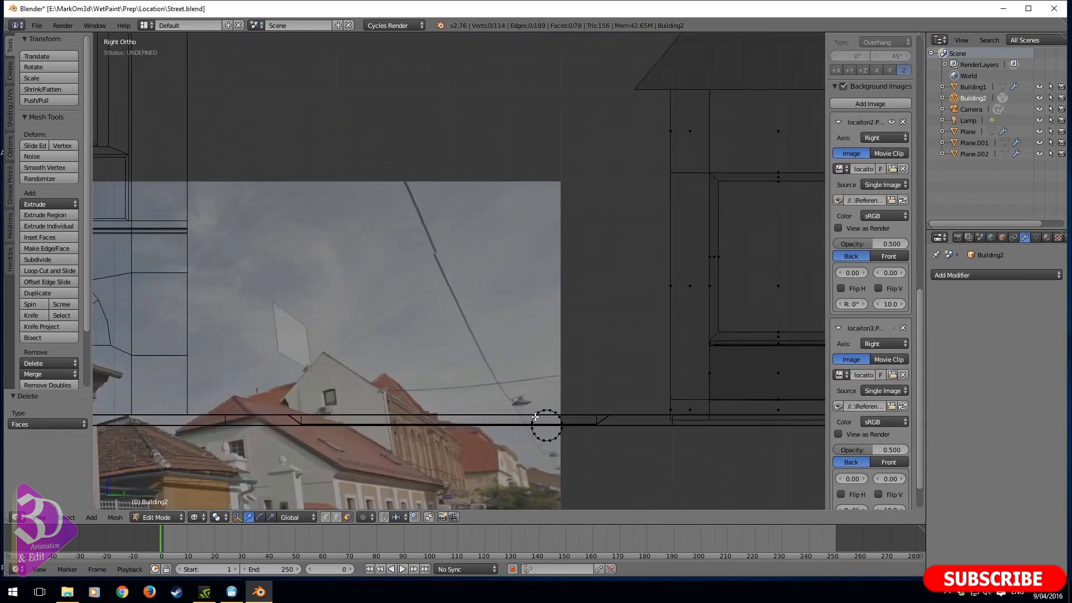
pyautogui.rightClick(558, 441)
pyautogui.hotkey('ctrl', 'l')
pyautogui.press('g')
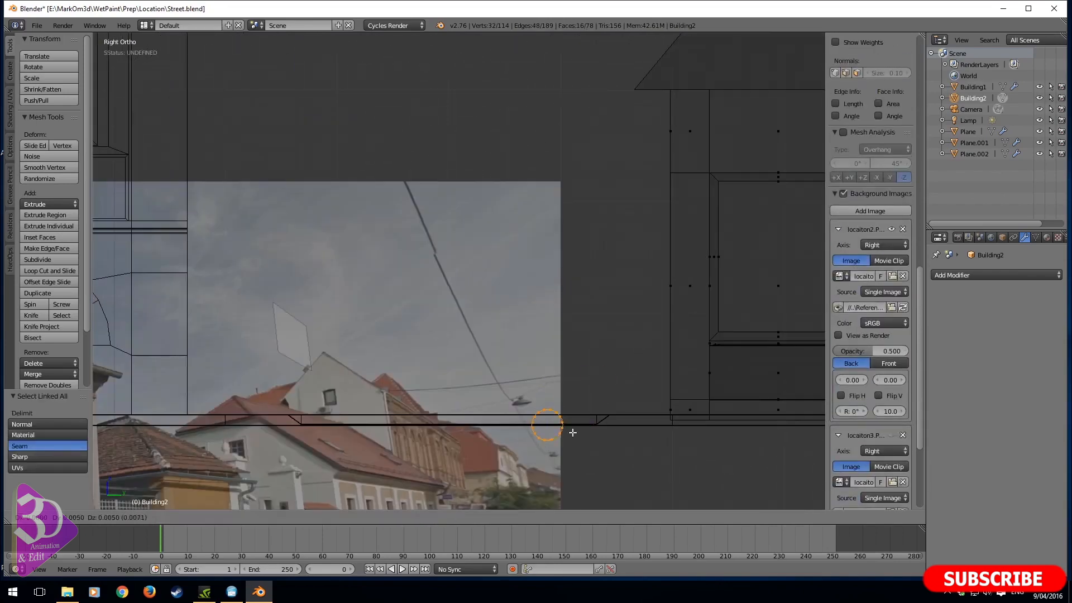
pyautogui.click(623, 113)
# - Scale the tube to about 0.684 and move it just below the tip of the roof's eave
pyautogui.keyDown('shift'); pyautogui.moveTo(721, 165); pyautogui.dragTo(660, 294, button='middle'); pyautogui.keyUp('shift')
pyautogui.scroll(2, 679, 232)
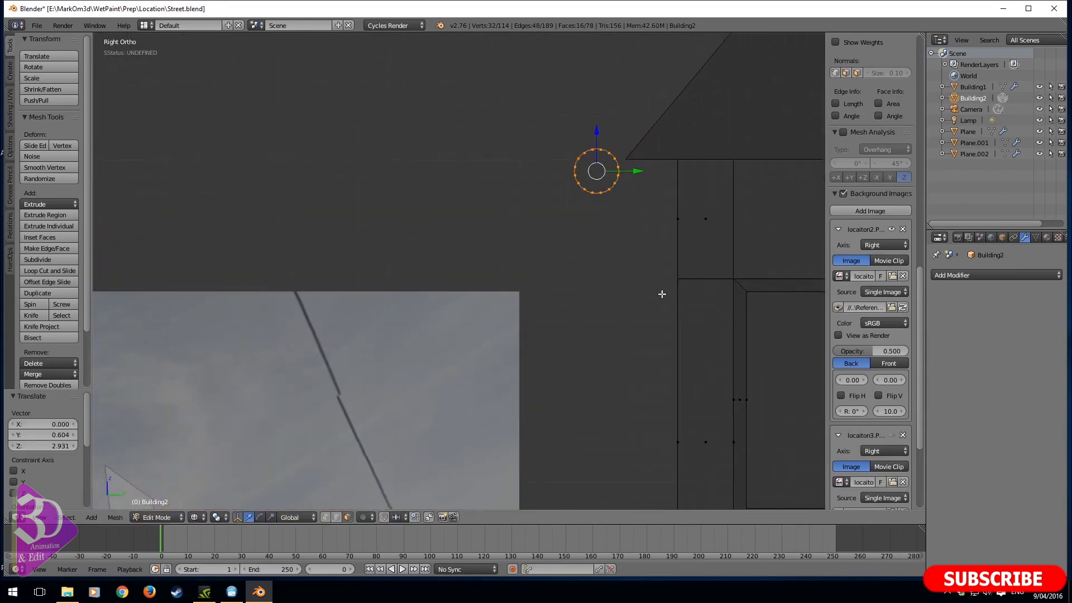
pyautogui.keyDown('shift'); pyautogui.moveTo(710, 269); pyautogui.dragTo(659, 305, button='middle'); pyautogui.keyUp('shift')
pyautogui.press('s')
pyautogui.click(620, 276)
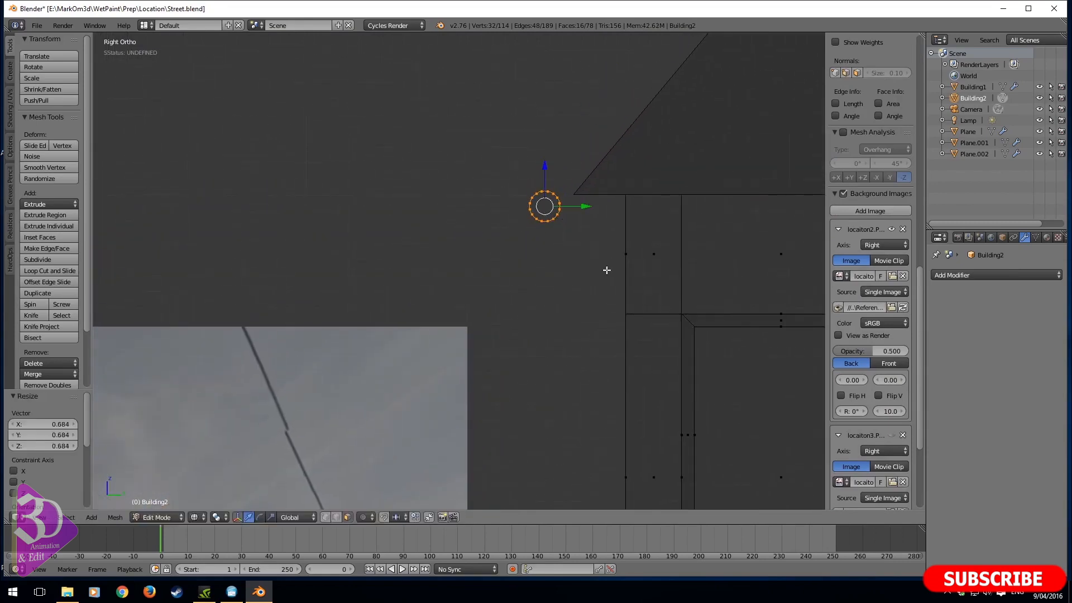
pyautogui.press('g')
pyautogui.click(633, 279)
# - Delete the upper rows of the tube's vertices to leave an open half-round gutter profile
pyautogui.keyDown('shift'); pyautogui.moveTo(586, 243); pyautogui.dragTo(474, 316, button='middle'); pyautogui.keyUp('shift')
pyautogui.scroll(6, 462, 352)
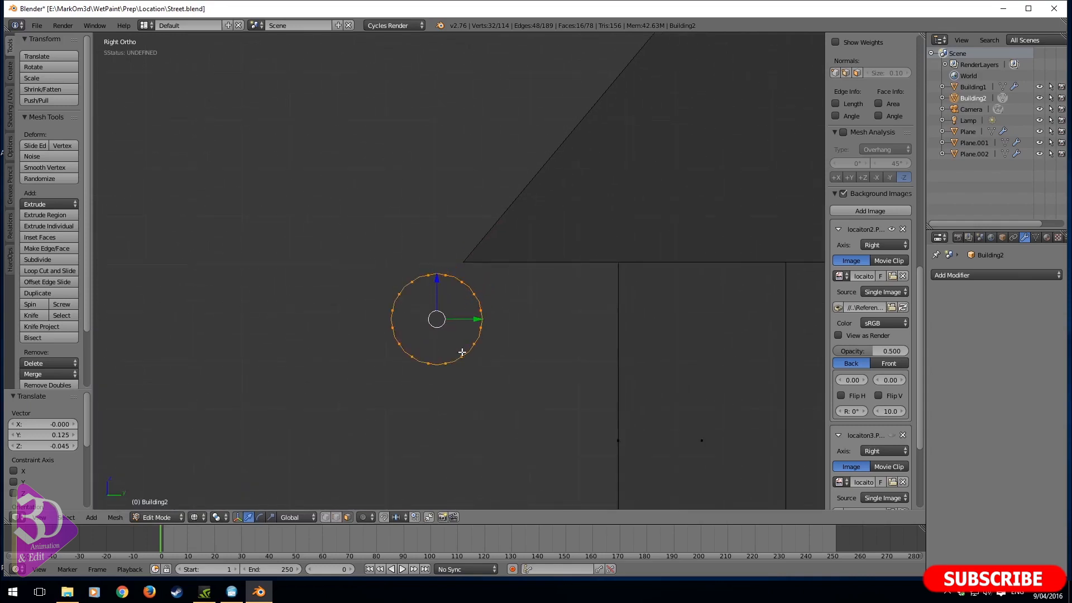
pyautogui.scroll(3, 462, 352)
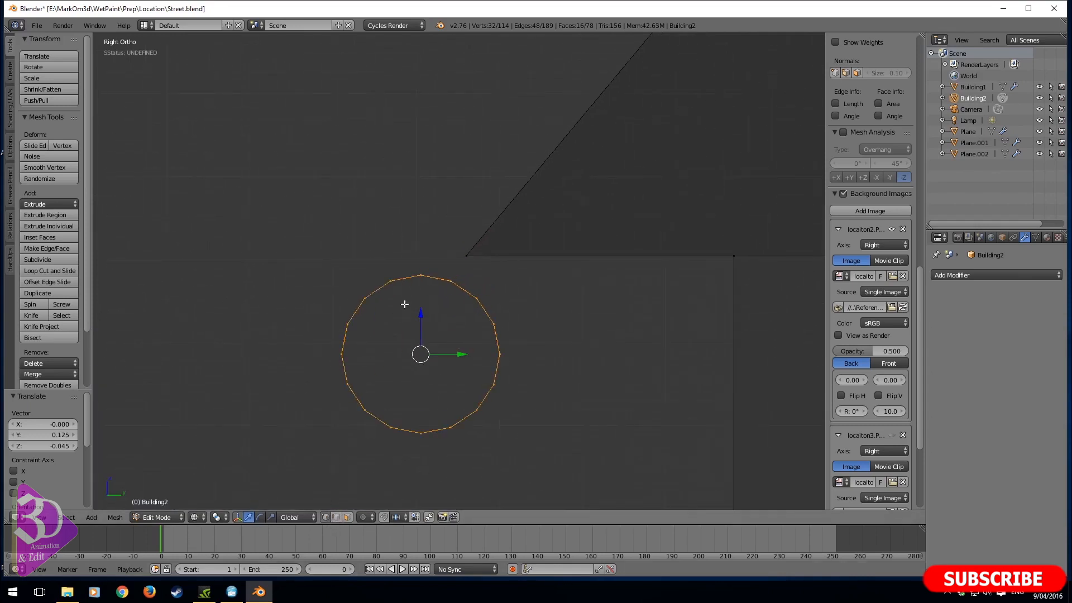
pyautogui.rightClick(391, 282)
pyautogui.press('b')
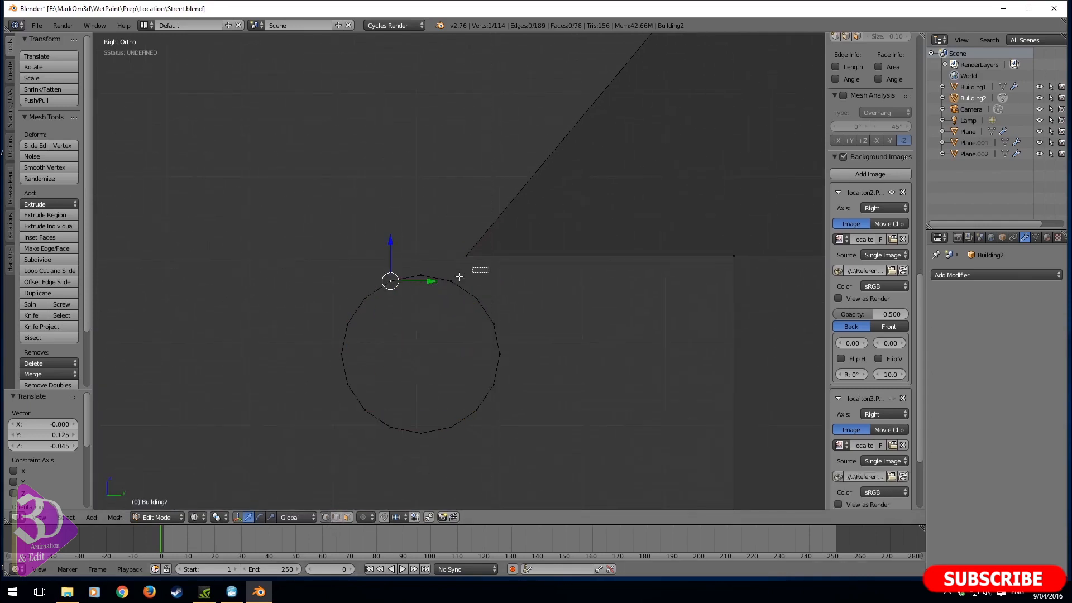
pyautogui.moveTo(489, 267); pyautogui.dragTo(336, 311)
pyautogui.press('x')
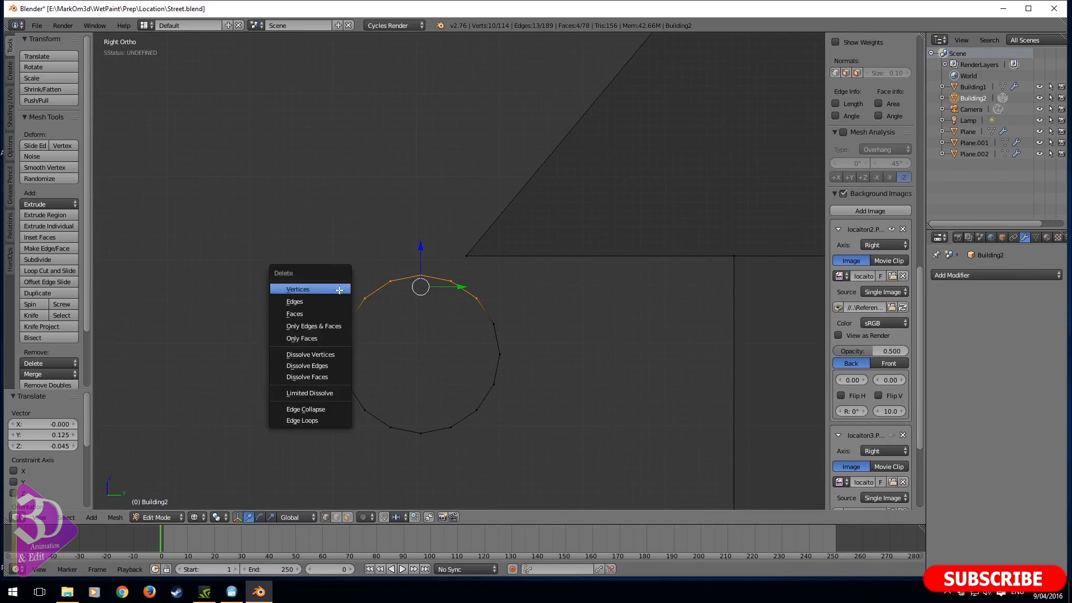
pyautogui.click(337, 290)
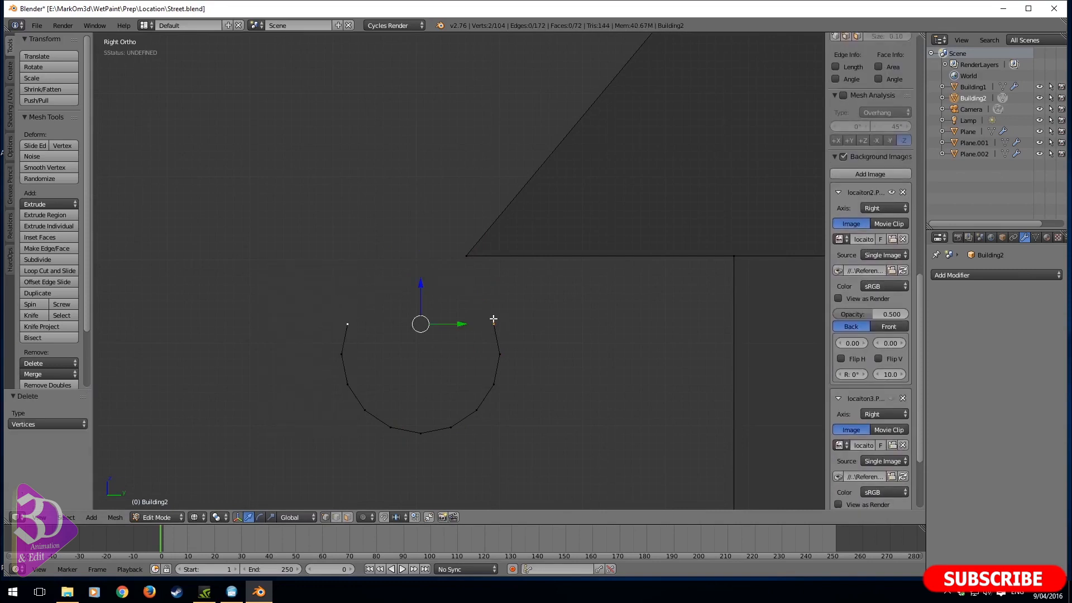
pyautogui.press('b')
pyautogui.moveTo(516, 307); pyautogui.dragTo(316, 337)
pyautogui.press('x')
pyautogui.click(301, 337)
# - Select the whole half-round gutter and move it up about 0.085 toward the eave tip
pyautogui.rightClick(411, 435)
pyautogui.hotkey('ctrl', 'l')
pyautogui.press('g')
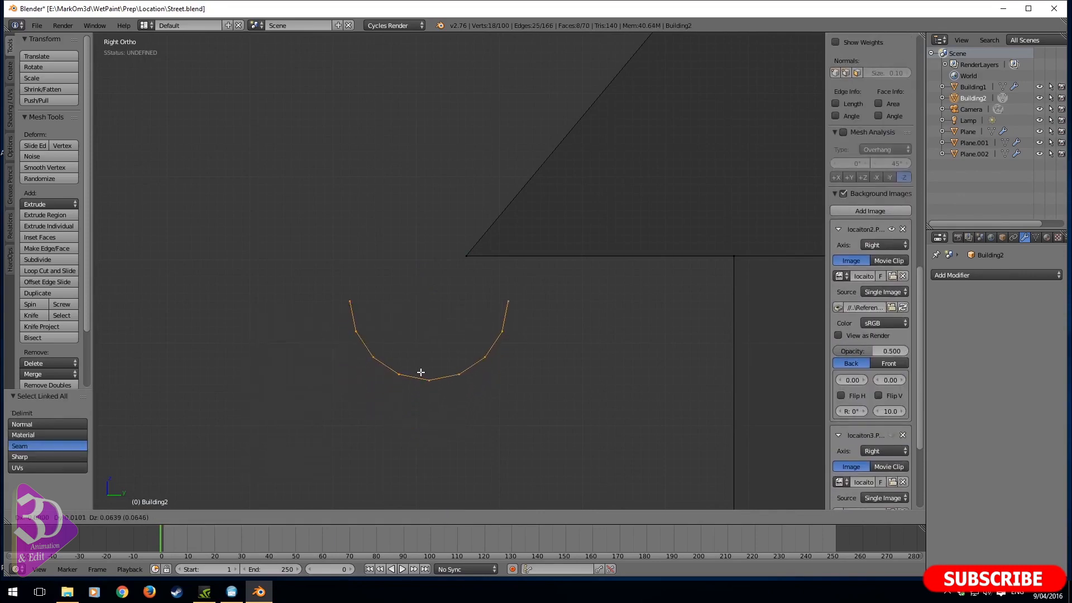
pyautogui.click(424, 359)
# - Scale the gutter along X by about 34.68 so it runs the length of the building's side
pyautogui.moveTo(424, 359); pyautogui.dragTo(533, 413, button='middle')
pyautogui.scroll(-10, 444, 388)
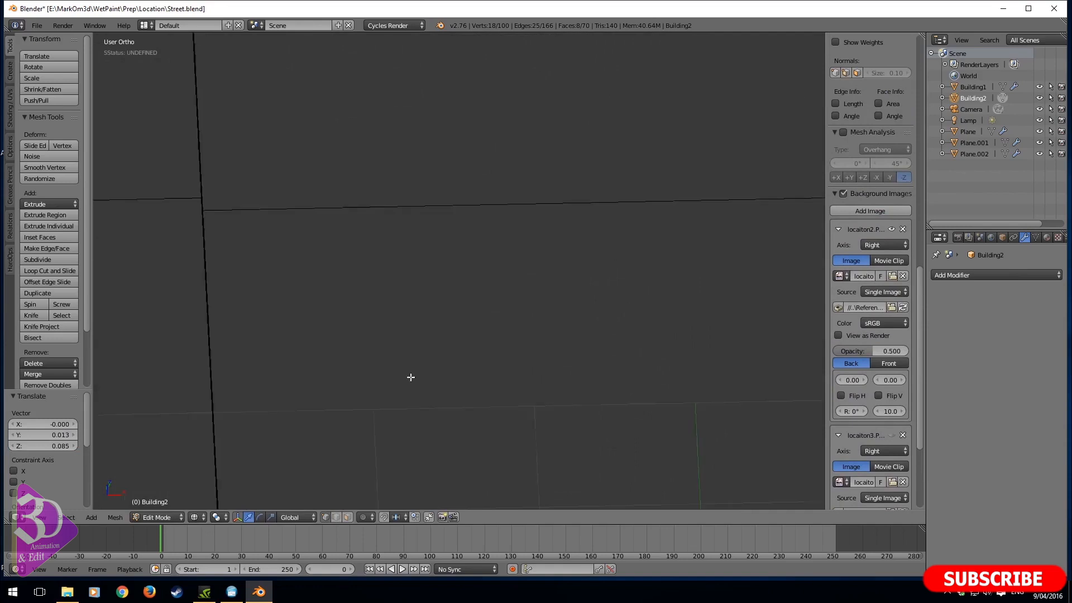
pyautogui.keyDown('shift'); pyautogui.moveTo(409, 376); pyautogui.dragTo(645, 328, button='middle'); pyautogui.keyUp('shift')
pyautogui.press('s')
pyautogui.press('x')
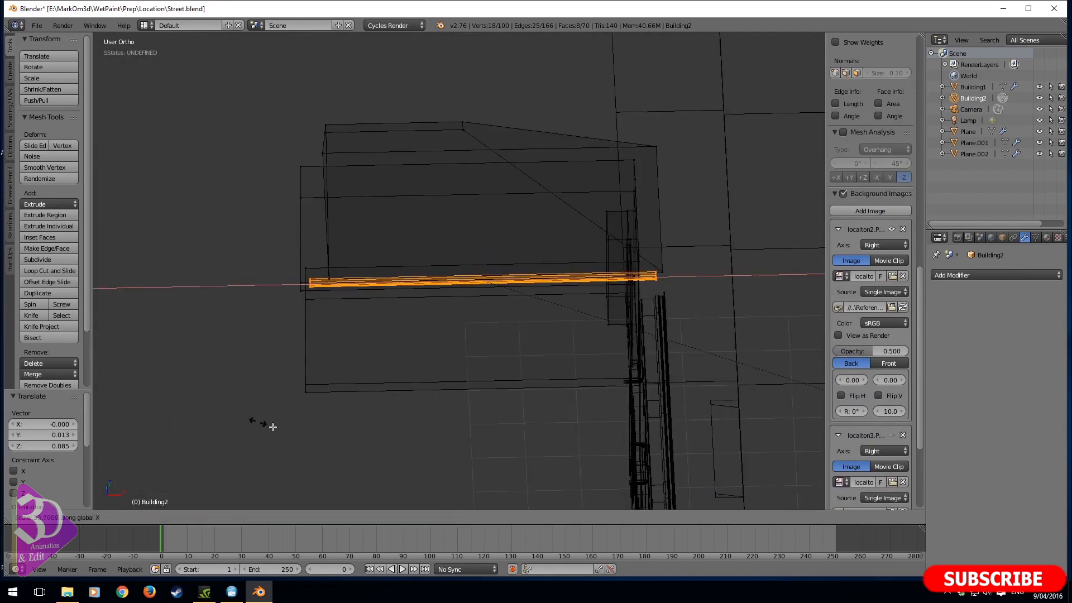
pyautogui.click(386, 475)
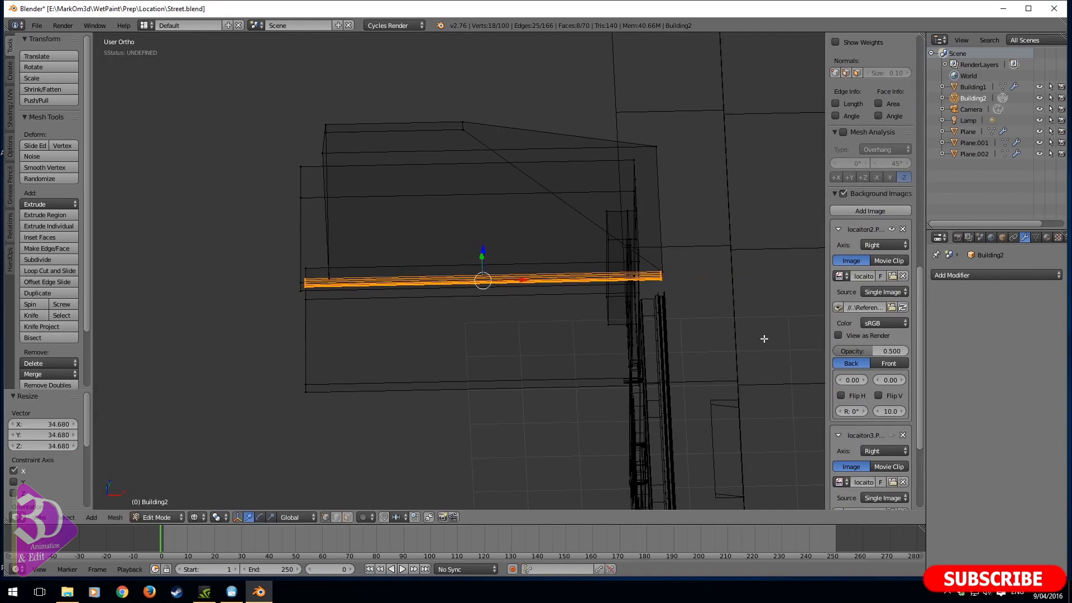
# - In top view, keep only the gutter's street-end vertices selected and place the 3D cursor just inside the roof corner as the bend's pivot
pyautogui.press('KP_7')
pyautogui.keyDown('shift'); pyautogui.moveTo(581, 285); pyautogui.dragTo(497, 307, button='middle'); pyautogui.keyUp('shift')
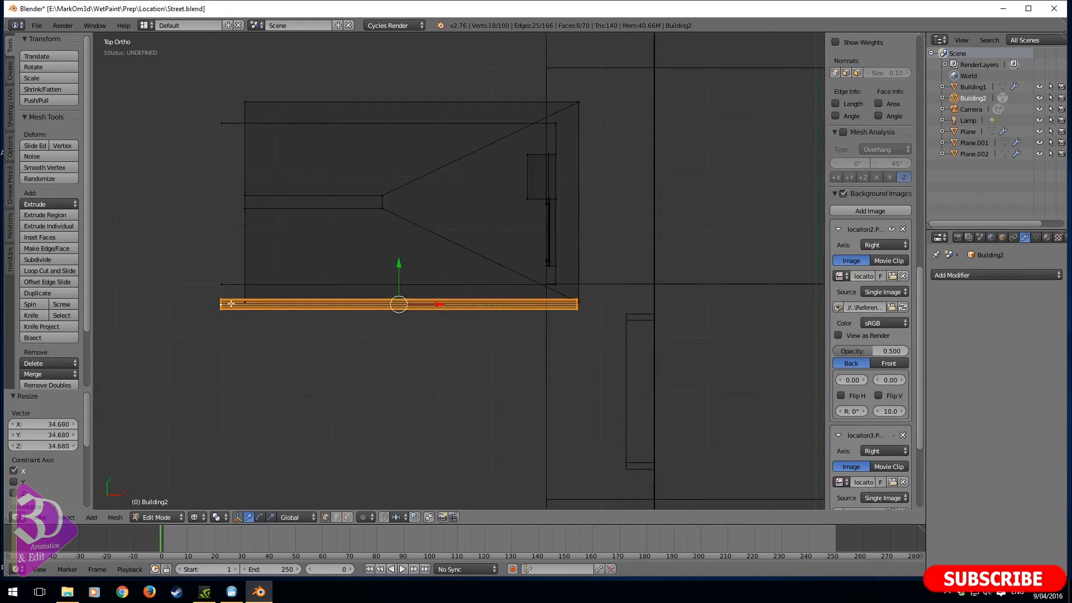
pyautogui.press('b')
pyautogui.moveTo(192, 265); pyautogui.dragTo(299, 380, button='middle')
pyautogui.keyDown('shift'); pyautogui.moveTo(663, 297); pyautogui.dragTo(517, 337, button='middle'); pyautogui.keyUp('shift')
pyautogui.scroll(4, 424, 379)
pyautogui.keyDown('shift'); pyautogui.moveTo(378, 401); pyautogui.dragTo(536, 240, button='middle'); pyautogui.keyUp('shift')
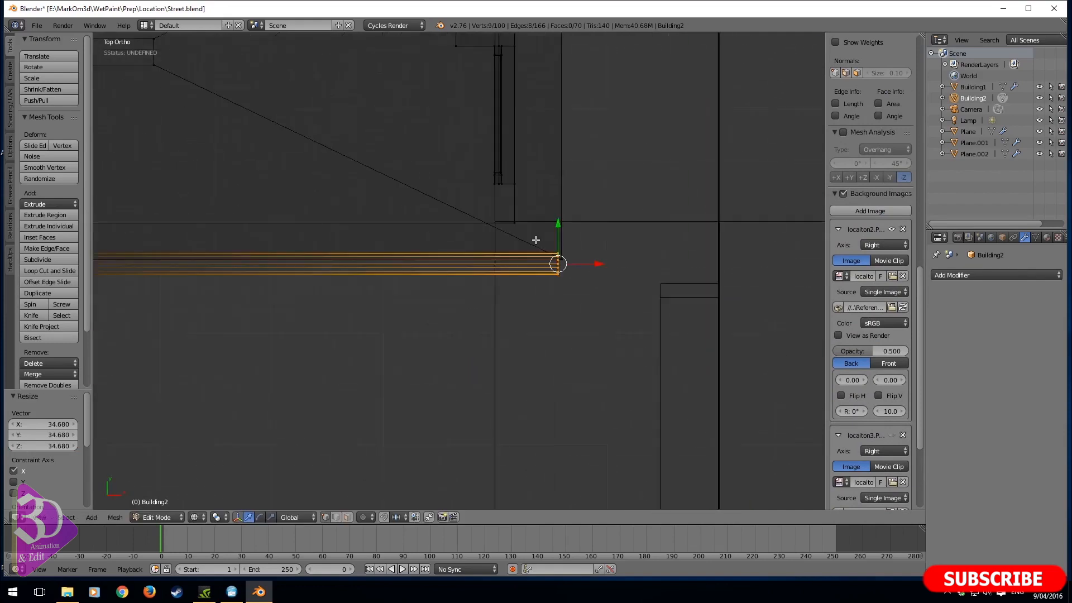
pyautogui.scroll(4, 536, 240)
pyautogui.scroll(3, 497, 276)
pyautogui.keyDown('shift'); pyautogui.moveTo(615, 278); pyautogui.dragTo(555, 322, button='middle'); pyautogui.keyUp('shift')
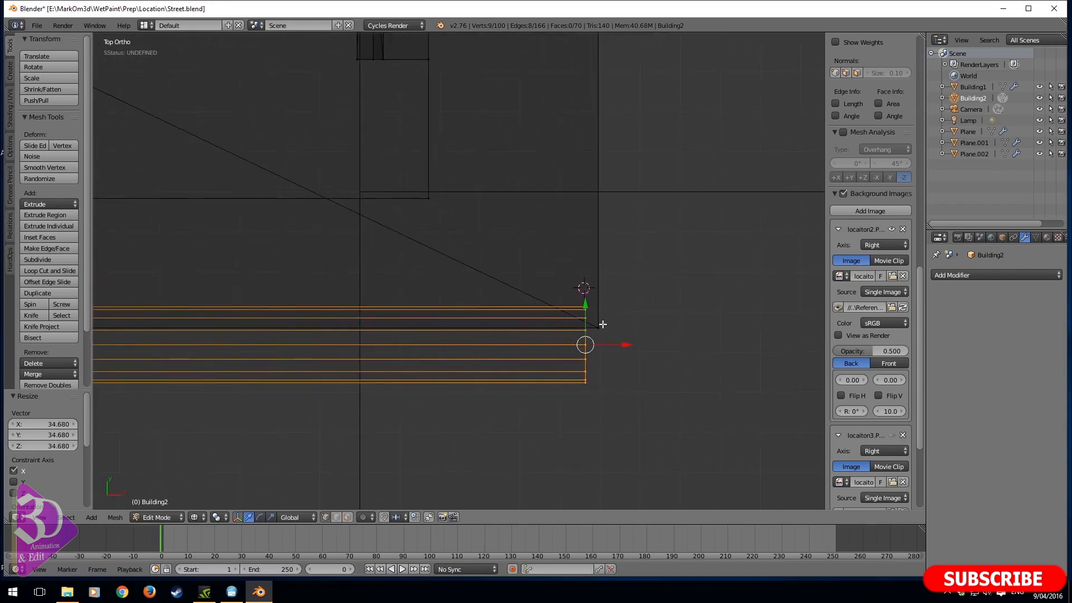
# - Spin the gutter's end profile by -90° in 5 steps to bend it around the roof corner
pyautogui.click(35, 307)
pyautogui.click(54, 462)
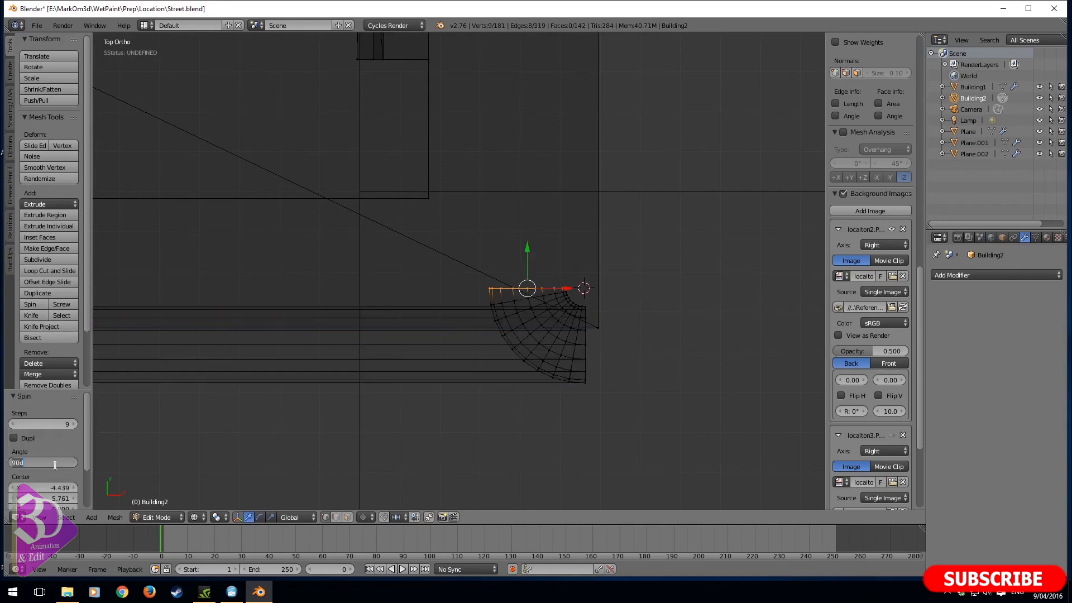
pyautogui.write('-90')
pyautogui.press('Return')
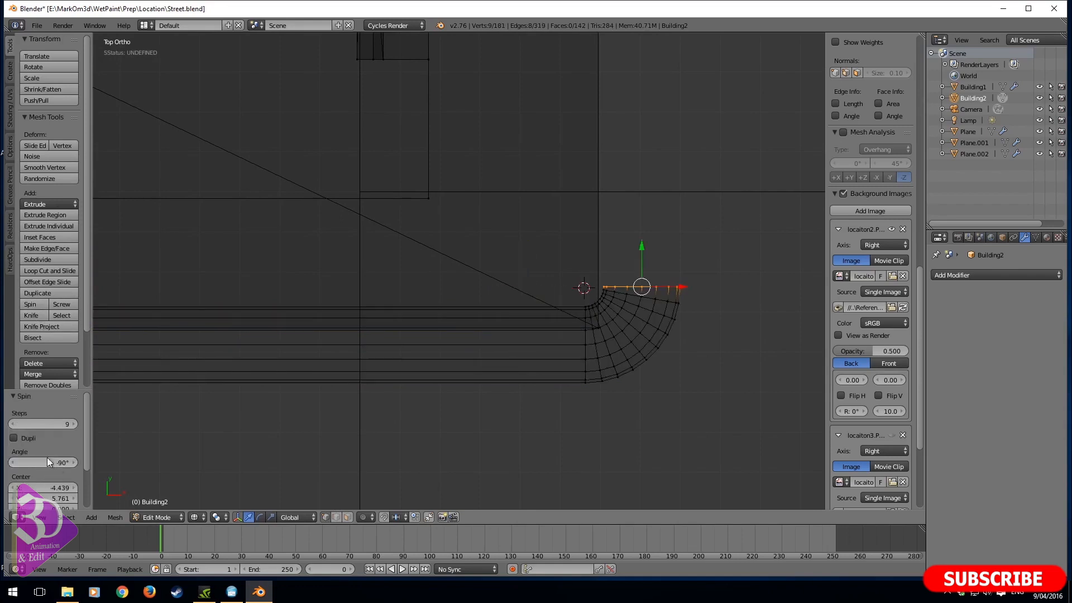
pyautogui.click(51, 424)
pyautogui.press('Return')
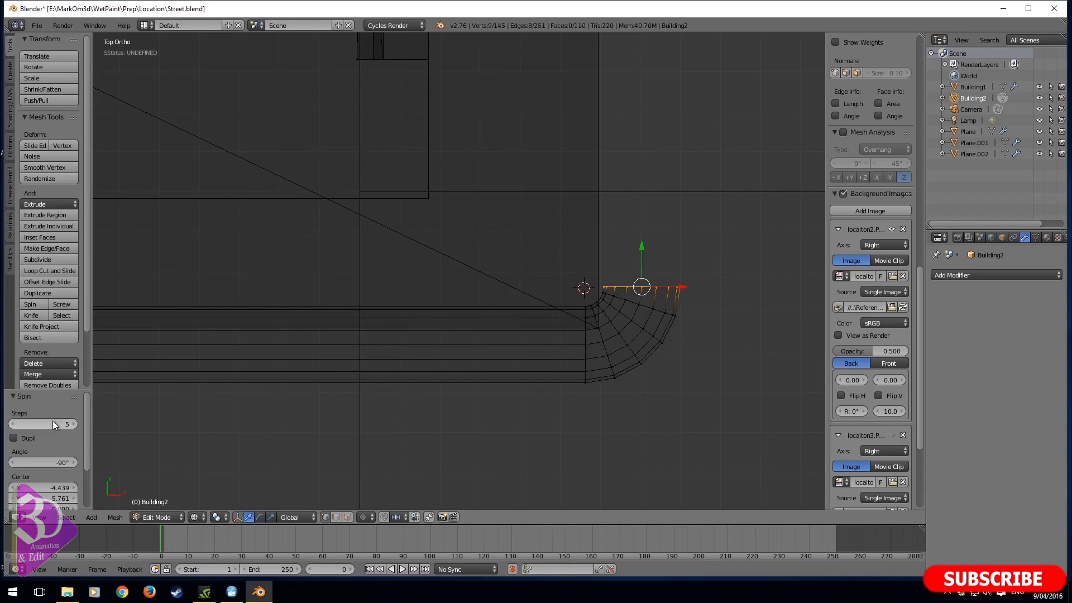
# - Select the entire bent gutter and shift it about -0.033 in X and -0.038 in Y to fit the roof corner
pyautogui.hotkey('ctrl', 'l')
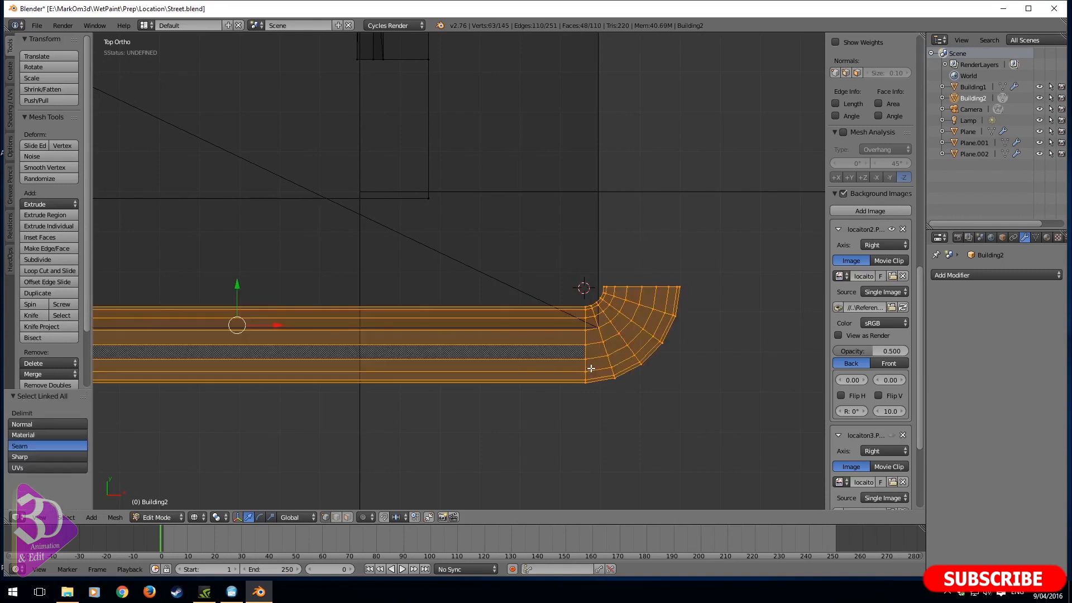
pyautogui.press('g')
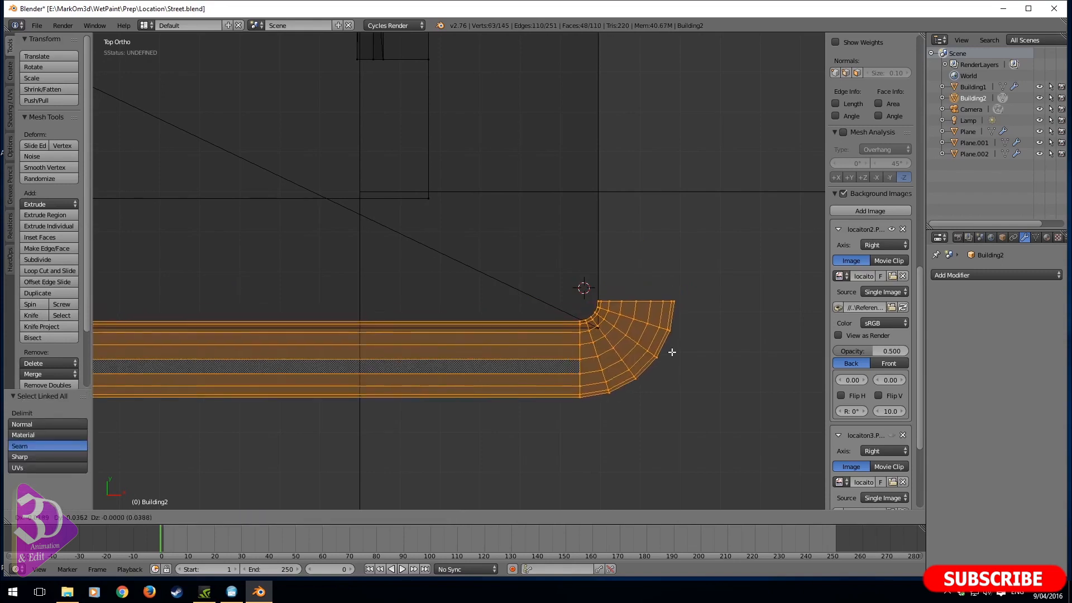
pyautogui.click(669, 352)
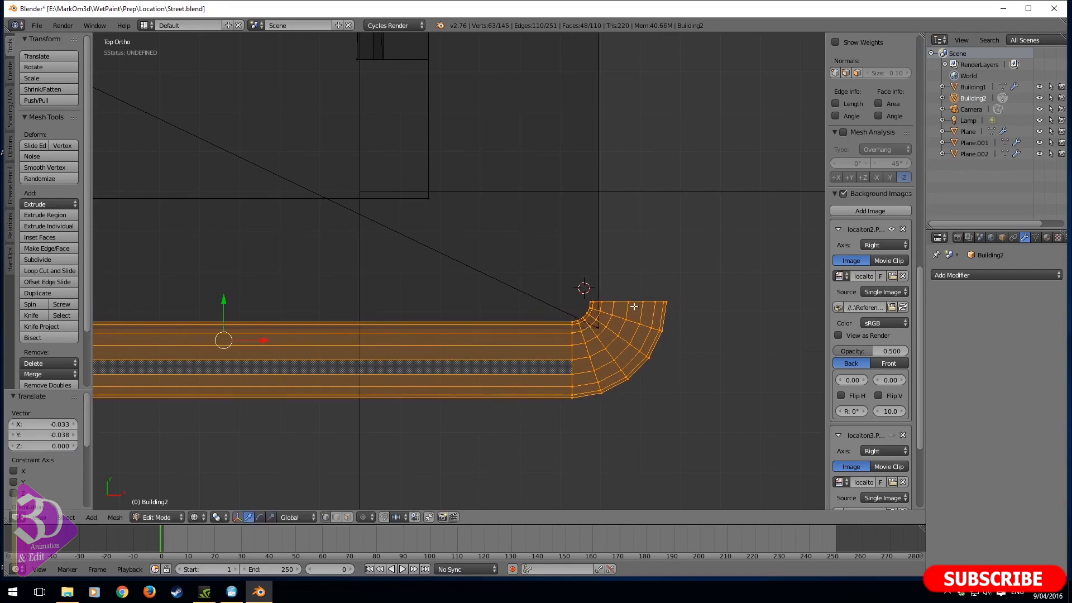
# - Extrude the open end of the gutter bend about 3.43 along Y across the building's front eave
pyautogui.keyDown('alt'); pyautogui.rightClick(633, 305); pyautogui.keyUp('alt')
pyautogui.moveTo(633, 305); pyautogui.dragTo(471, 331, button='middle')
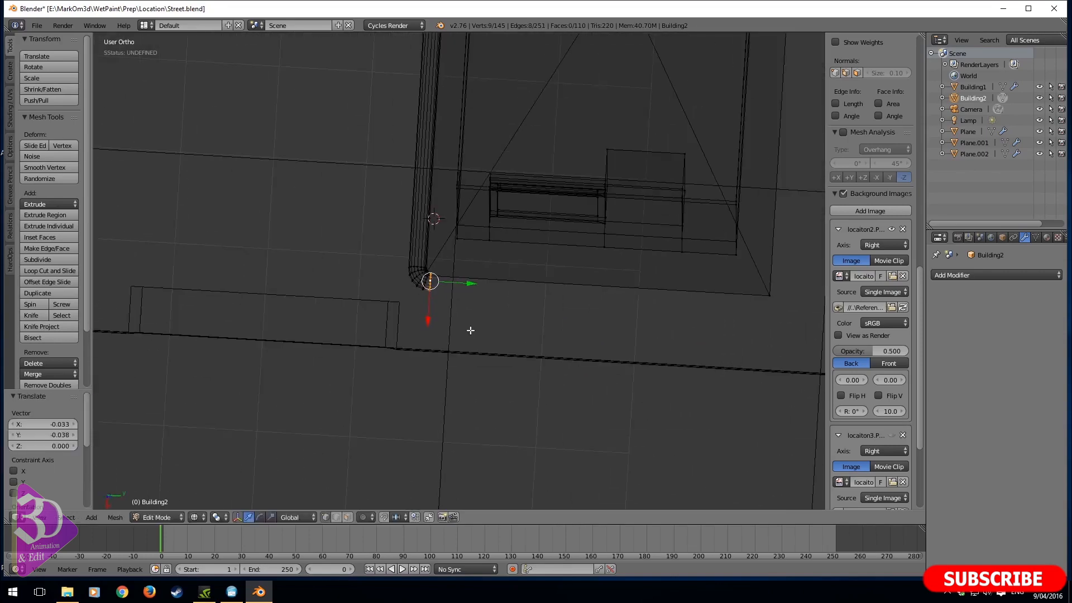
pyautogui.press('e')
pyautogui.press('x')
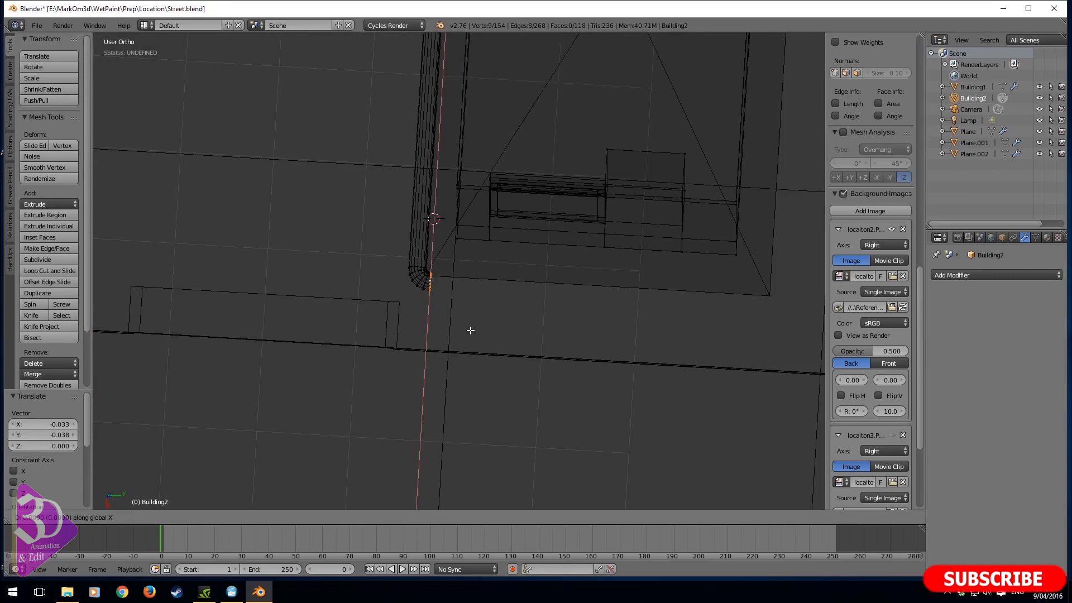
pyautogui.press('y')
pyautogui.click(796, 327)
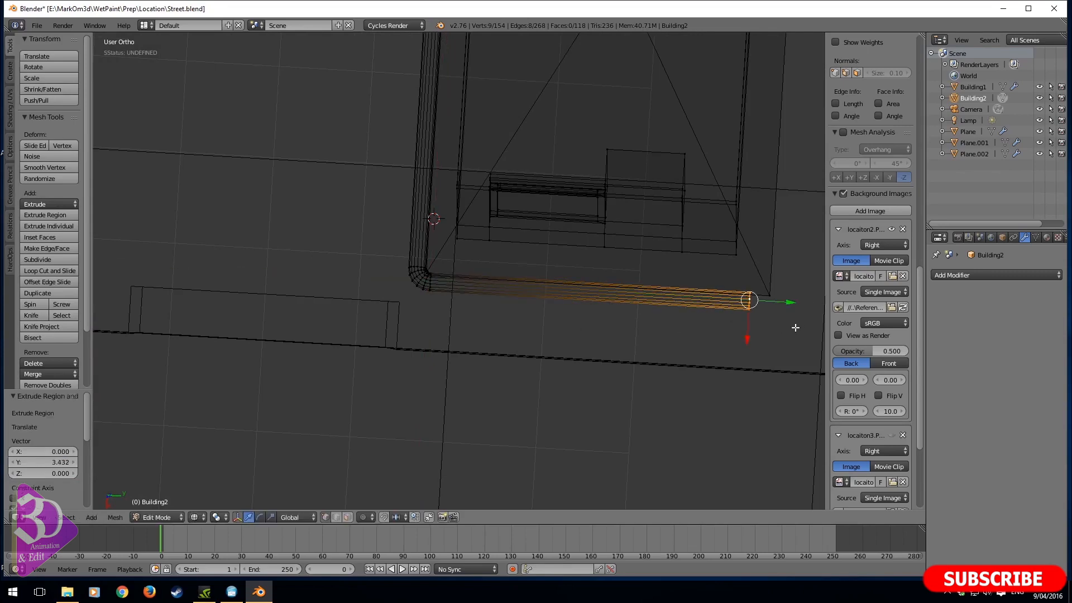
pyautogui.press('KP_1')
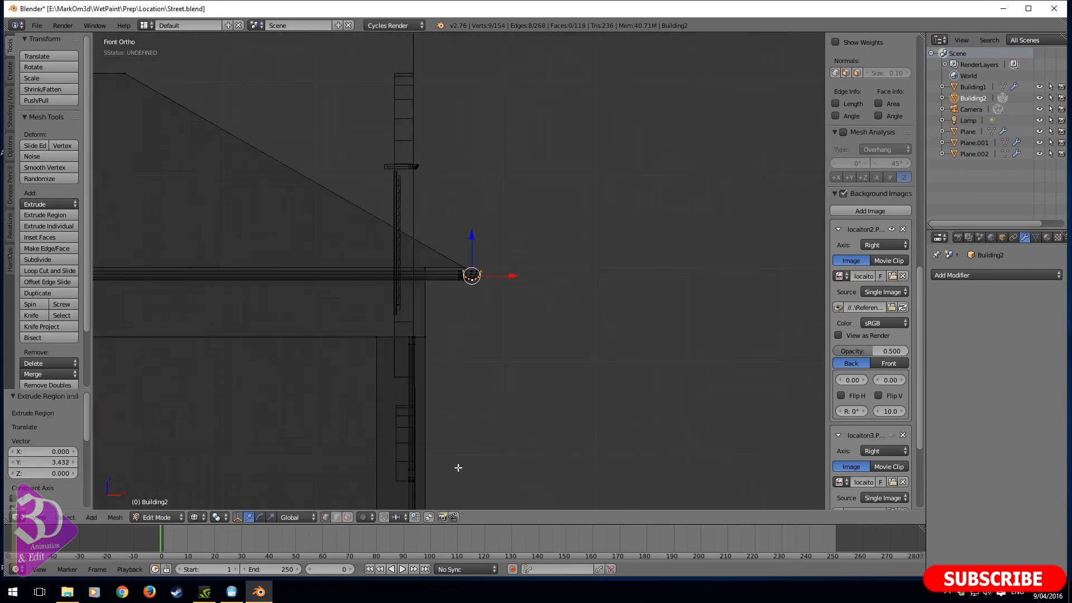
pyautogui.press('KP_3')
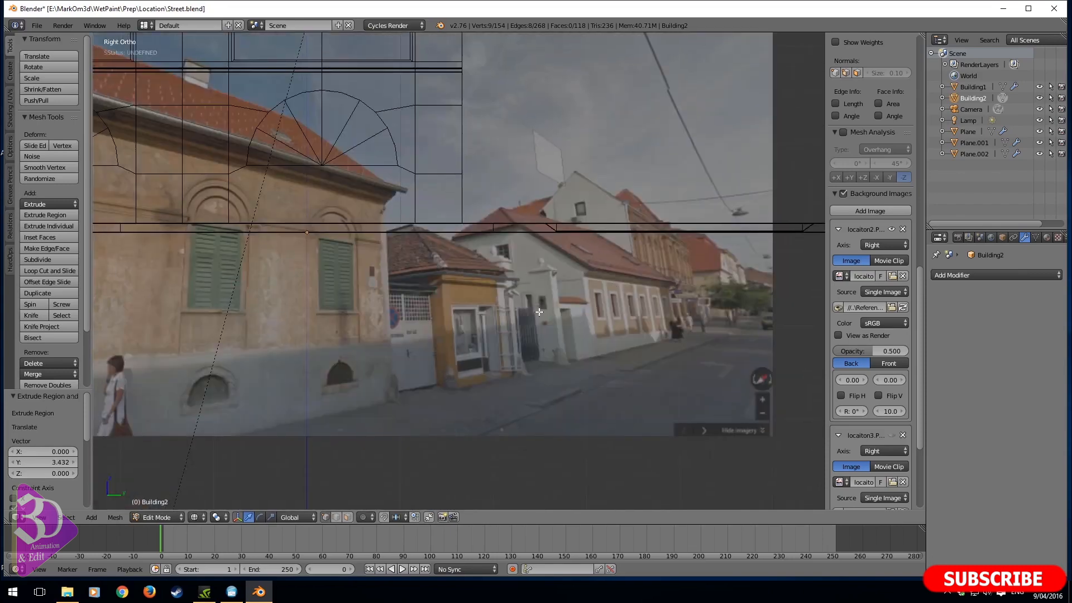
# - Move the far end of the front eave's gutter about 0.10 along Y toward the roof edge
pyautogui.keyDown('shift'); pyautogui.moveTo(533, 296); pyautogui.dragTo(505, 301, button='middle'); pyautogui.keyUp('shift')
pyautogui.press('KP_Decimal')
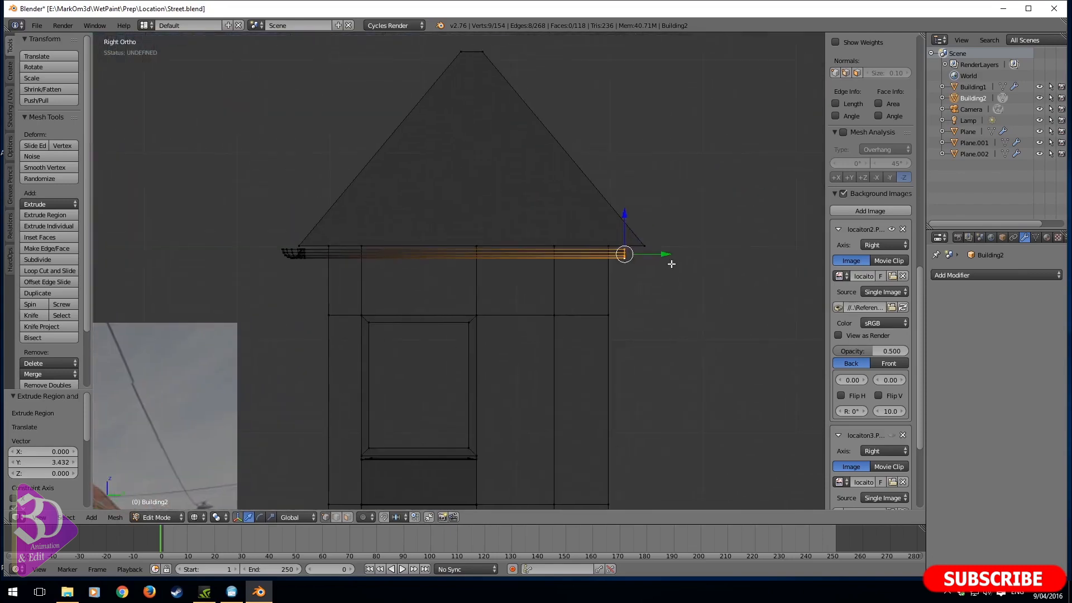
pyautogui.moveTo(662, 254); pyautogui.dragTo(673, 251)
# - Add a cylinder to the building mesh at the 3D cursor and scale it by about 0.145
pyautogui.keyDown('shift'); pyautogui.moveTo(610, 281); pyautogui.dragTo(112, 173, button='middle'); pyautogui.keyUp('shift')
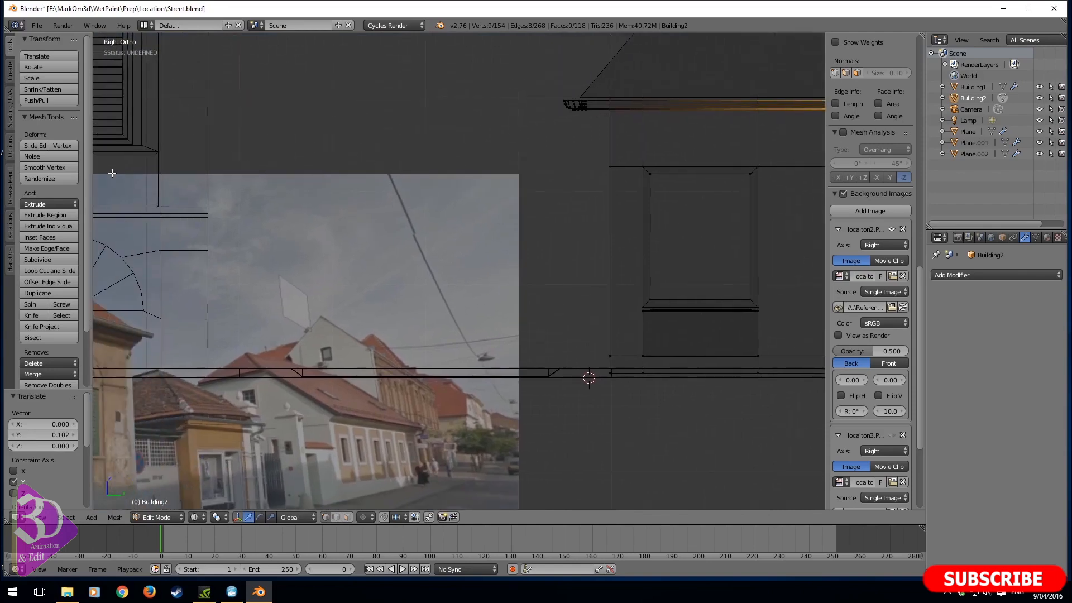
pyautogui.scroll(-5, 762, 176)
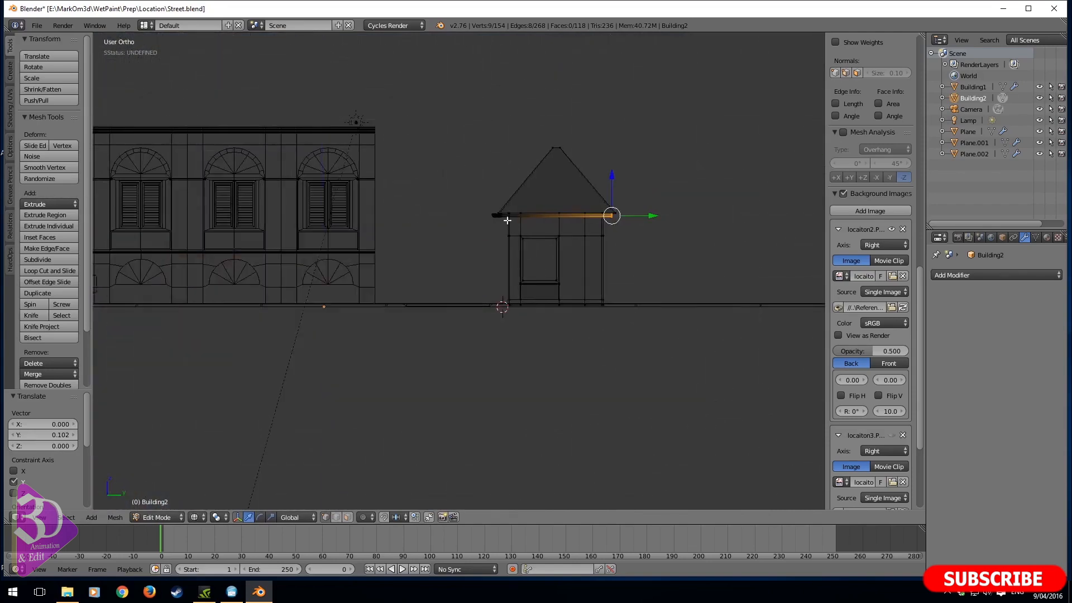
pyautogui.moveTo(531, 235); pyautogui.dragTo(539, 246, button='middle')
pyautogui.hotkey('shift', 'a')
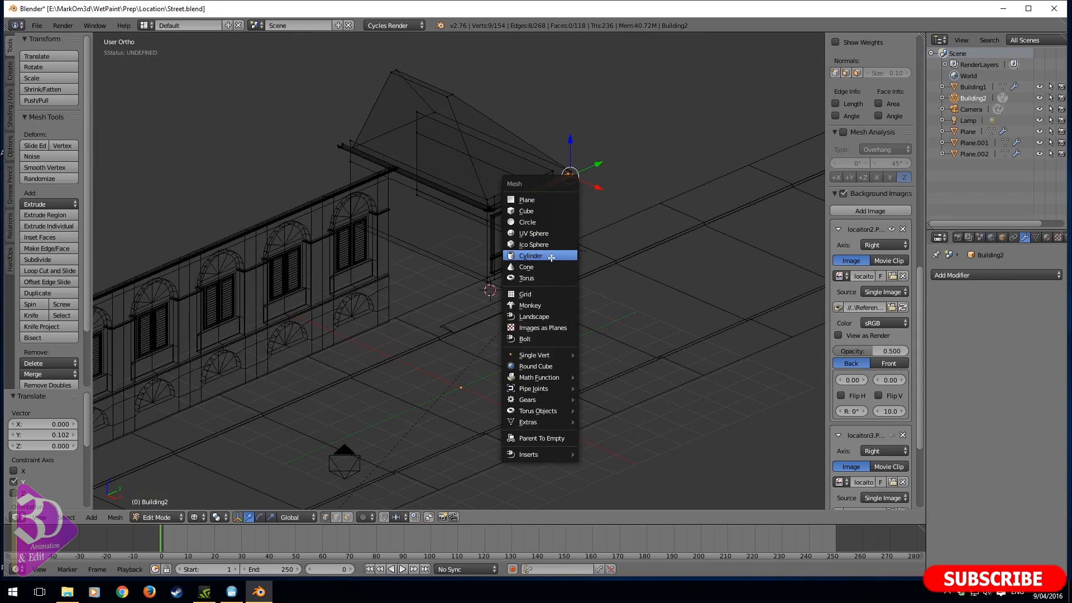
pyautogui.click(551, 258)
pyautogui.press('s')
pyautogui.click(504, 311)
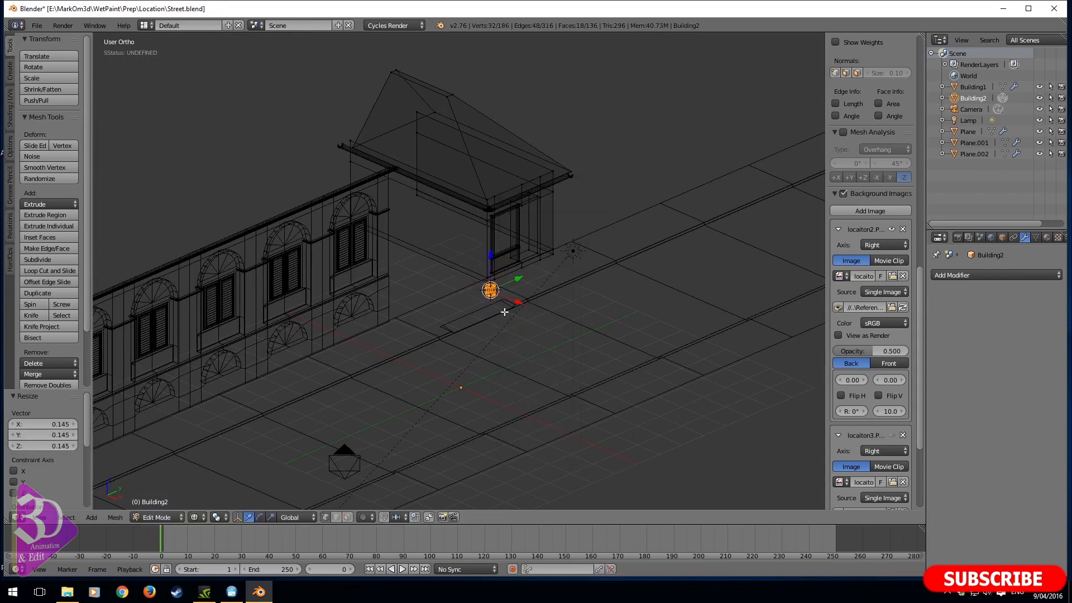
# - In front view, scale the cylinder by 0.33 and move it about 0.108 in X and 2.754 in Z to just below the gutter
pyautogui.press('KP_1')
pyautogui.scroll(3, 505, 310)
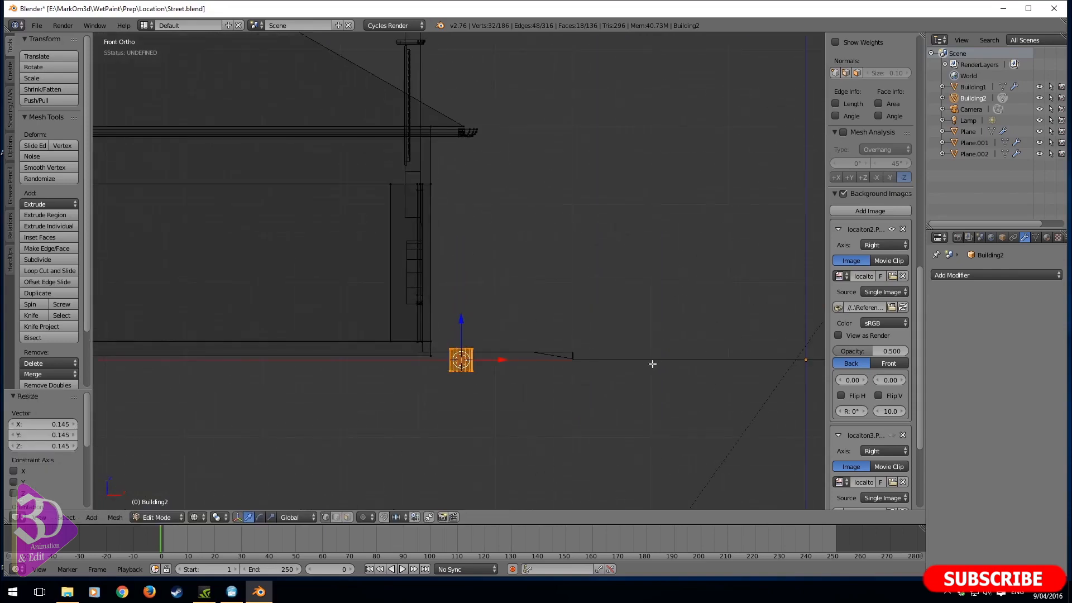
pyautogui.press('s')
pyautogui.click(518, 365)
pyautogui.press('g')
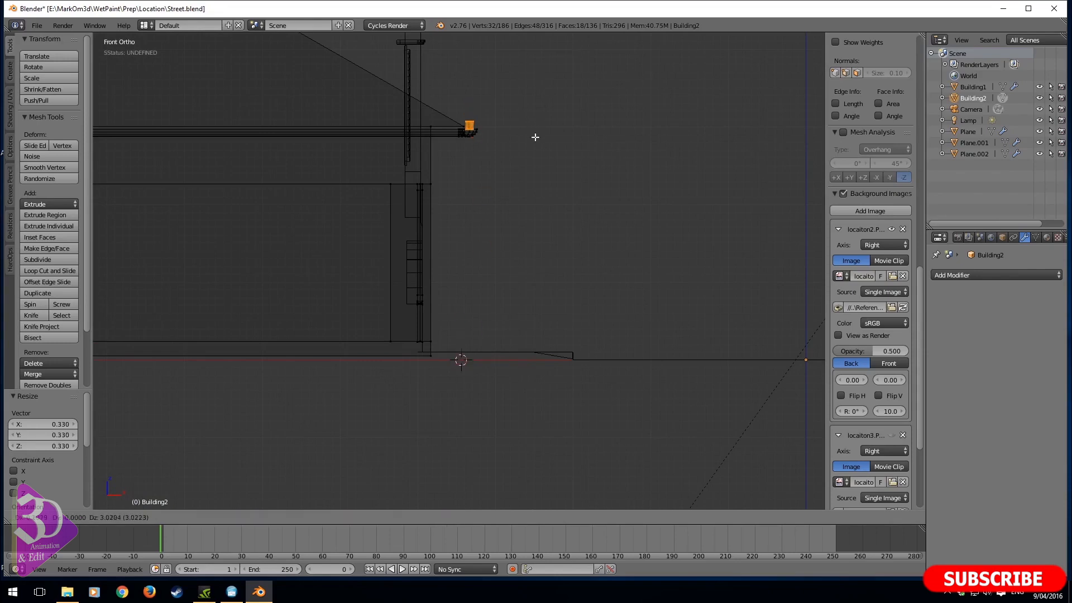
pyautogui.click(534, 156)
pyautogui.scroll(2, 502, 337)
pyautogui.keyDown('shift'); pyautogui.moveTo(502, 337); pyautogui.dragTo(538, 262, button='middle'); pyautogui.keyUp('shift')
pyautogui.scroll(5, 537, 261)
pyautogui.keyDown('shift'); pyautogui.moveTo(543, 174); pyautogui.dragTo(487, 271, button='middle'); pyautogui.keyUp('shift')
# - Delete the faces that cap the top and bottom of the small cylinder to leave an open pipe
pyautogui.keyDown('alt'); pyautogui.rightClick(481, 289); pyautogui.keyUp('alt')
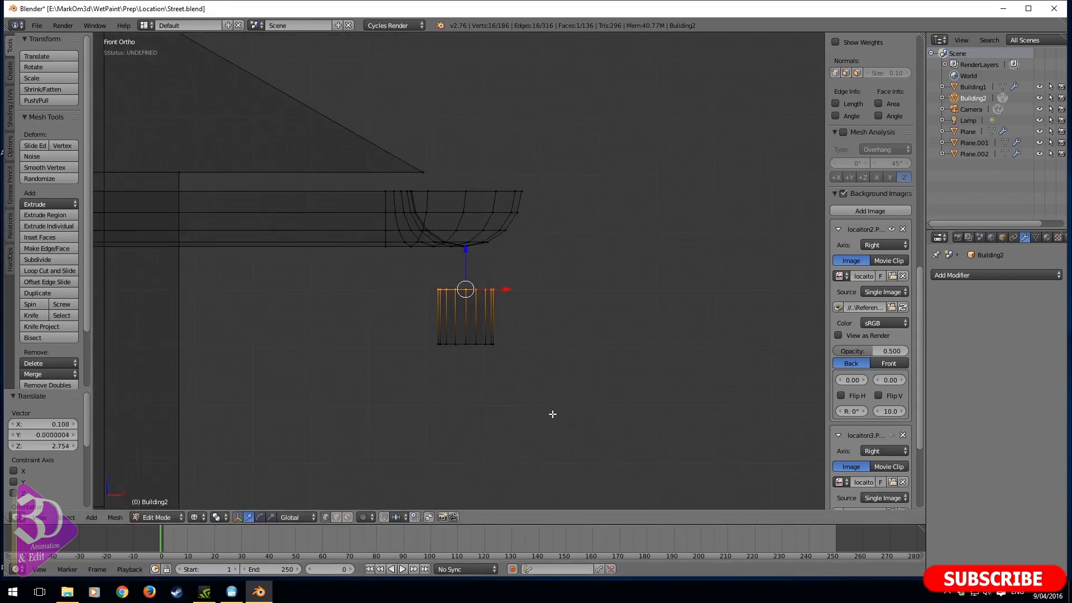
pyautogui.press('x')
pyautogui.click(511, 435)
pyautogui.keyDown('alt'); pyautogui.rightClick(489, 345); pyautogui.keyUp('alt')
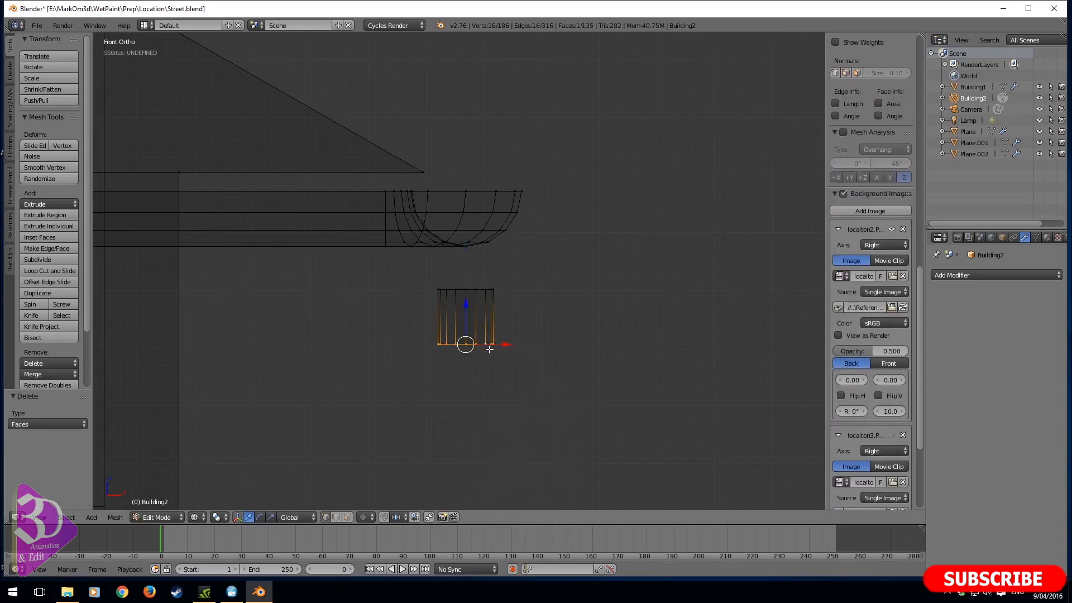
pyautogui.press('x')
pyautogui.click(487, 351)
pyautogui.moveTo(474, 333); pyautogui.dragTo(463, 334, button='middle')
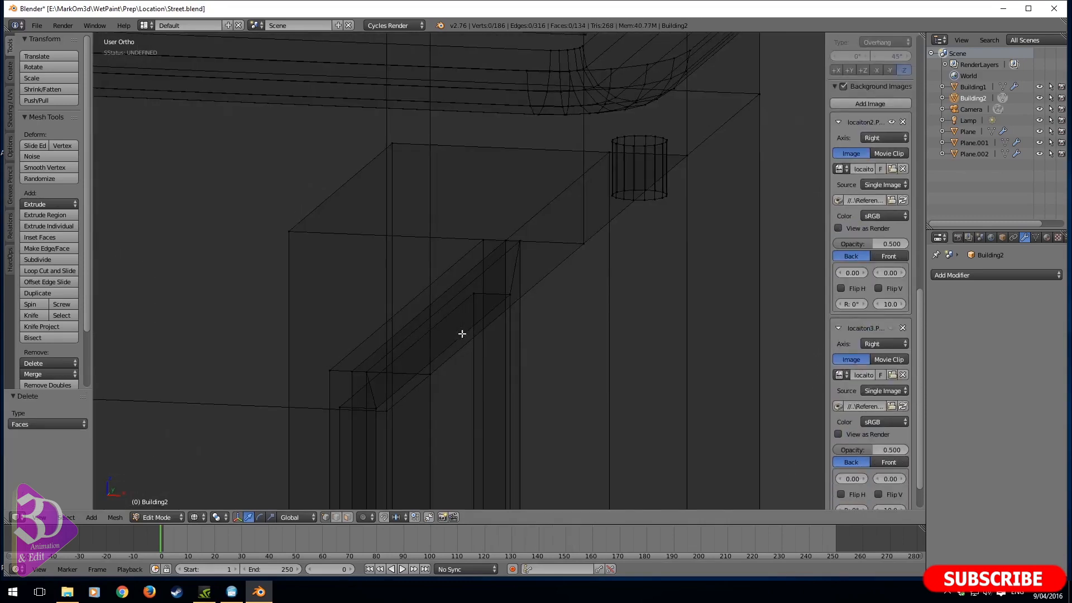
pyautogui.rightClick(651, 142)
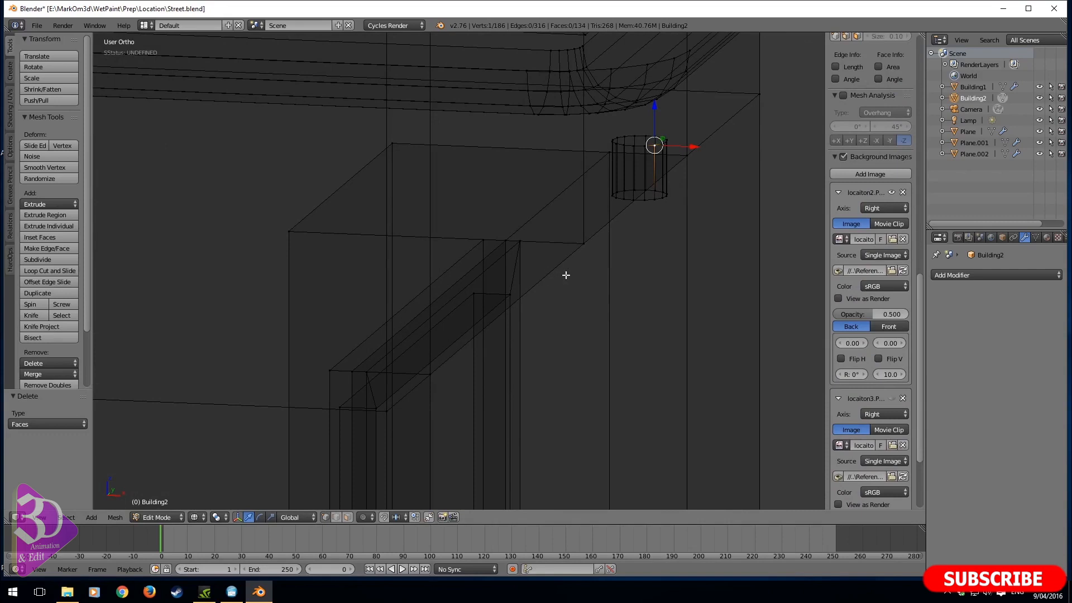
pyautogui.hotkey('shift', 'a')
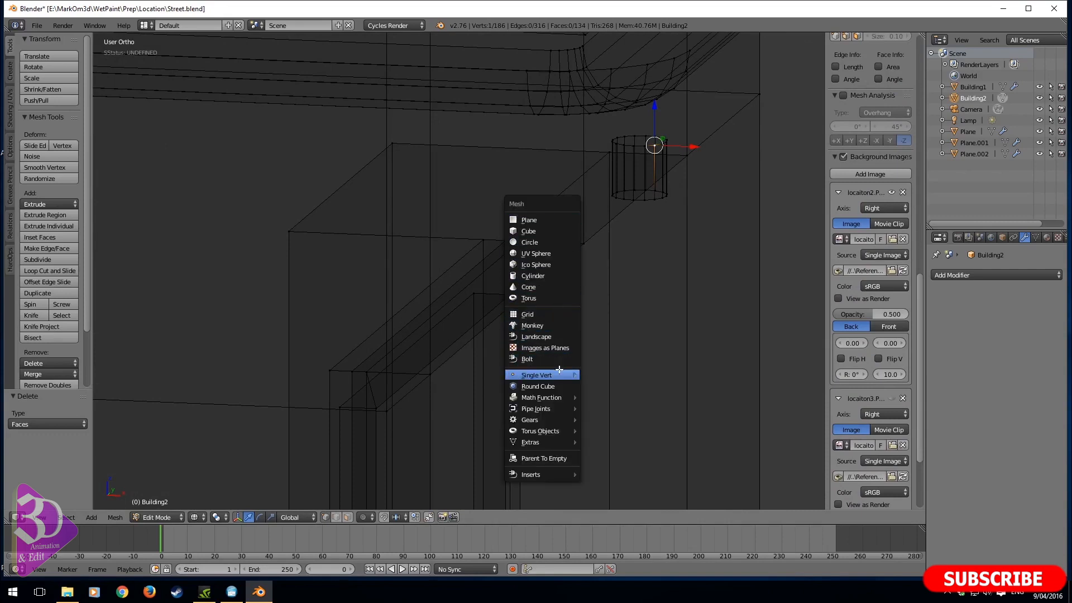
pyautogui.moveTo(559, 370)
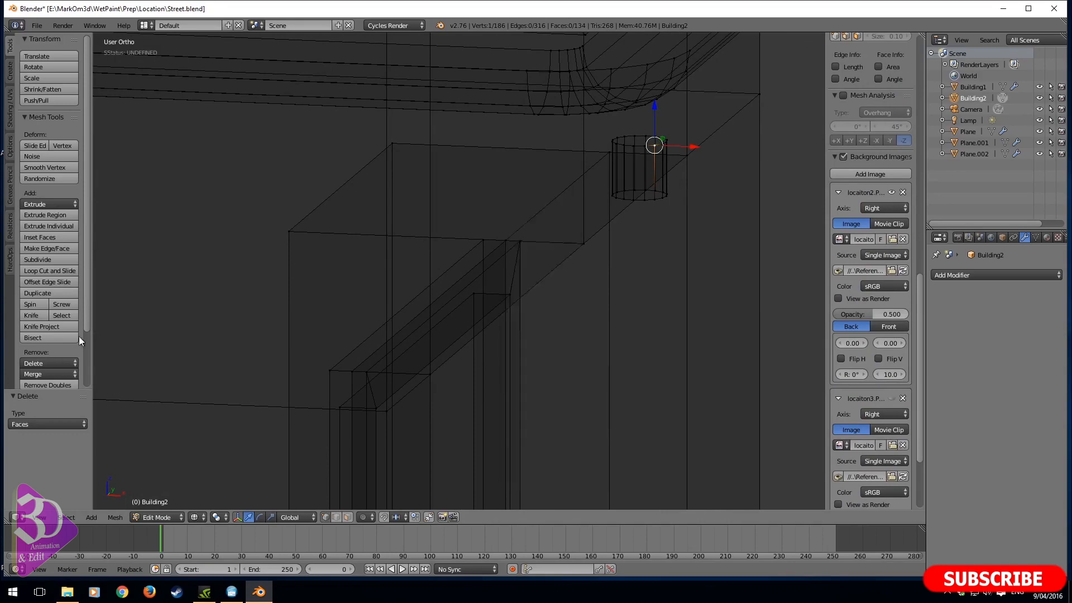
pyautogui.press('Tab')
pyautogui.hotkey('ctrl', 'a')
pyautogui.hotkey('shift', 'a')
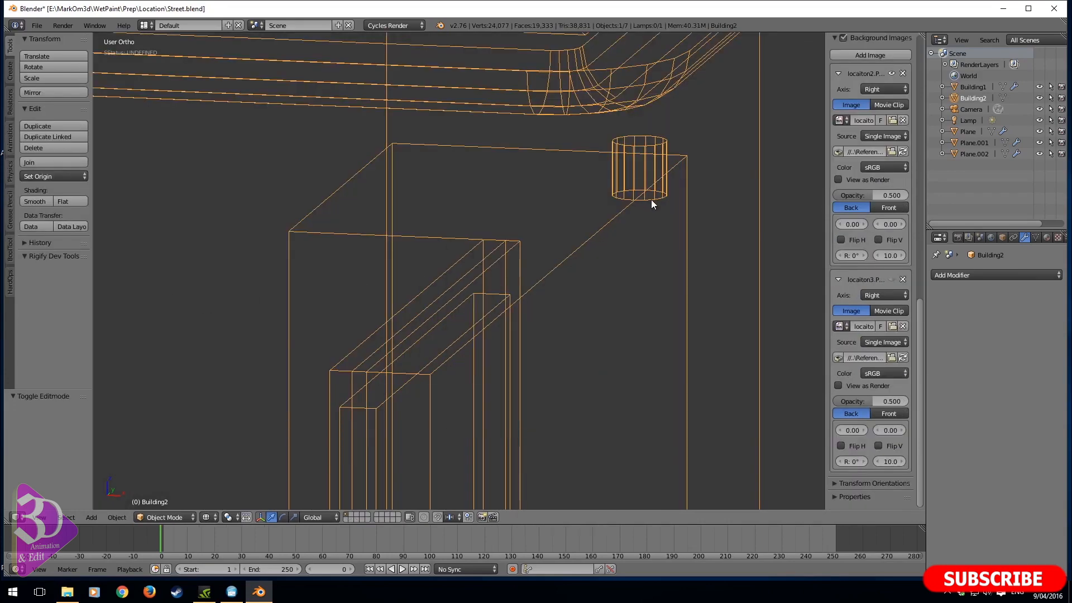
pyautogui.press('Tab')
# - In front view, raise the pipe's top edge ring about 0.097 along Z into the underside of the gutter
pyautogui.rightClick(665, 198)
pyautogui.press('KP_1')
pyautogui.press('ctrl+KP_3')
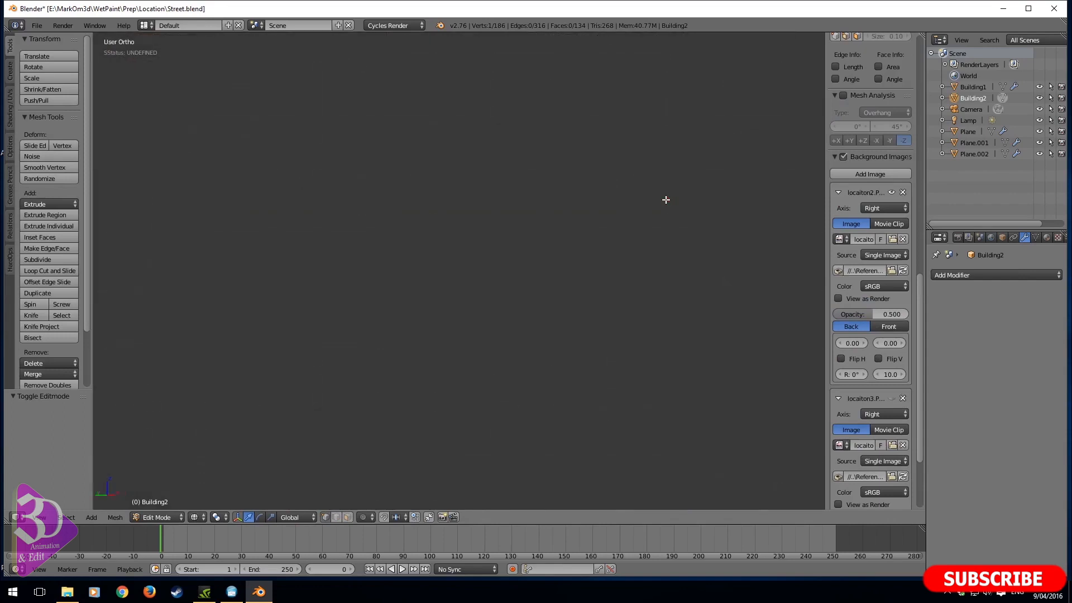
pyautogui.press('KP_1')
pyautogui.keyDown('alt'); pyautogui.rightClick(482, 289); pyautogui.keyUp('alt')
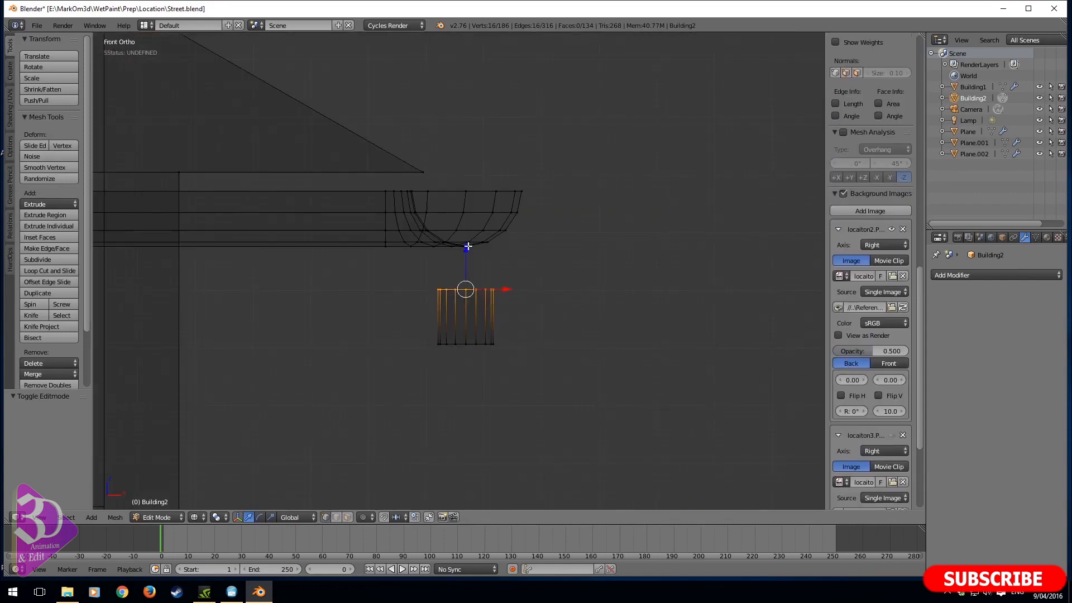
pyautogui.moveTo(468, 245); pyautogui.dragTo(464, 196)
# - Spin the pipe's bottom edge ring by 45° in 5 steps around a pivot placed on the wall side of the pipe
pyautogui.keyDown('alt'); pyautogui.rightClick(480, 345); pyautogui.keyUp('alt')
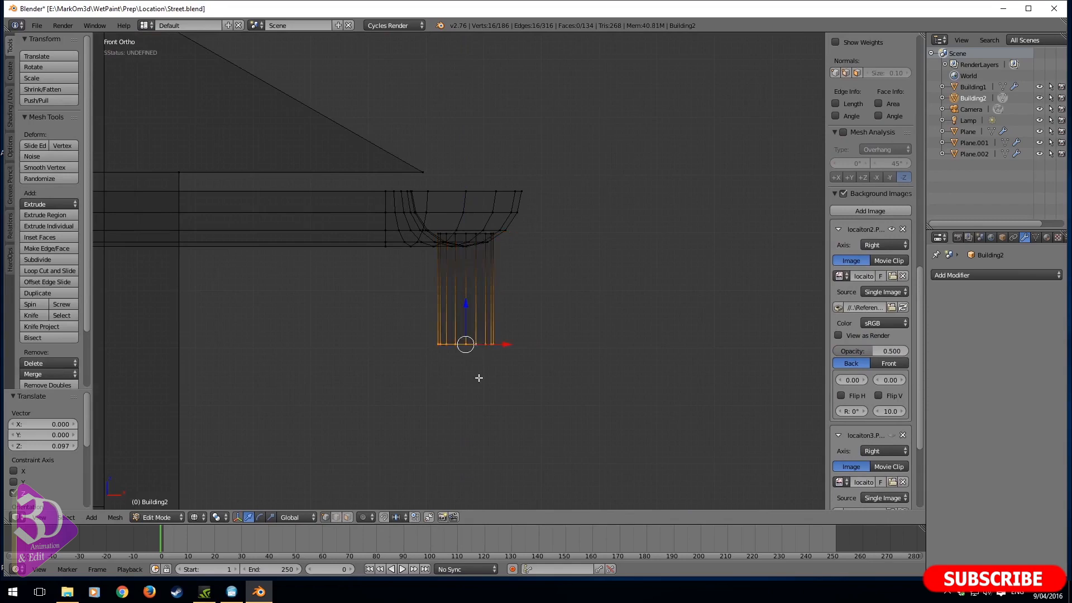
pyautogui.keyDown('shift'); pyautogui.moveTo(479, 378); pyautogui.dragTo(493, 348, button='middle'); pyautogui.keyUp('shift')
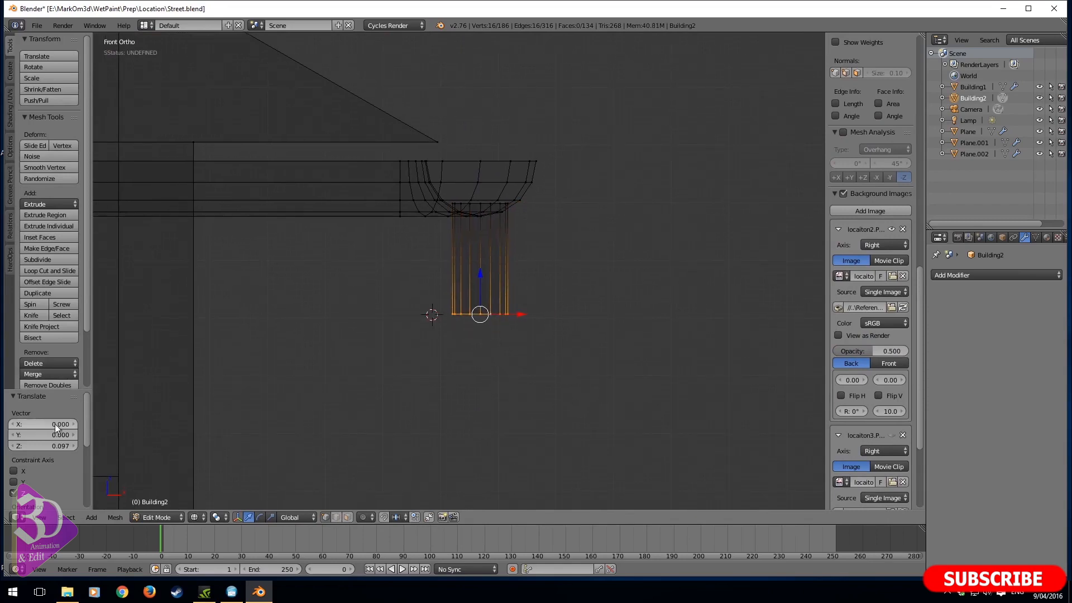
pyautogui.click(41, 304)
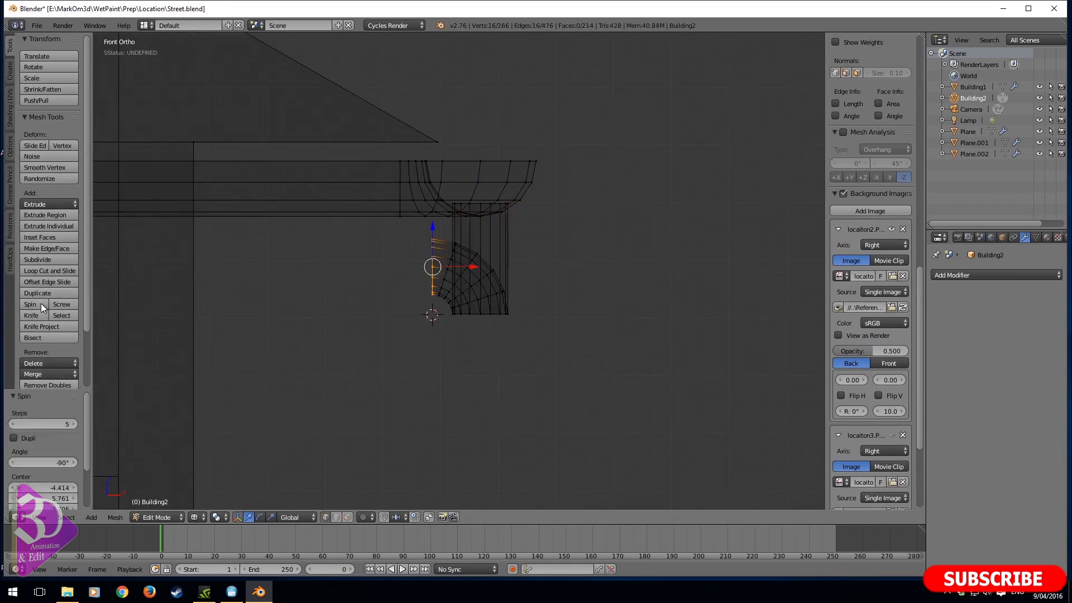
pyautogui.click(47, 462)
pyautogui.press('BackSpace')
pyautogui.write('-45')
pyautogui.press('Return')
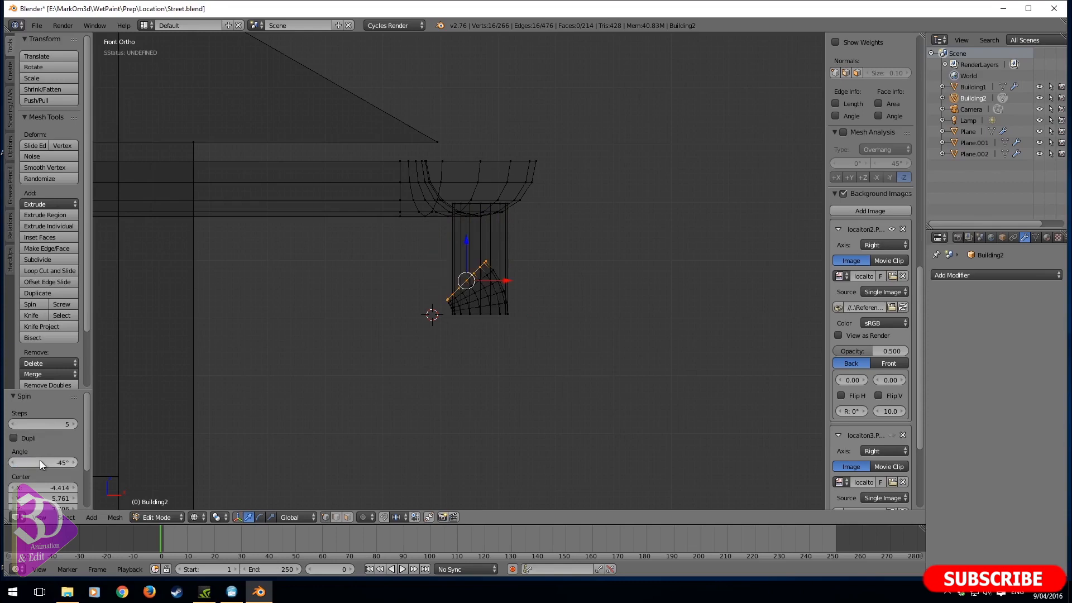
pyautogui.click(33, 462)
pyautogui.write('45')
pyautogui.press('Return')
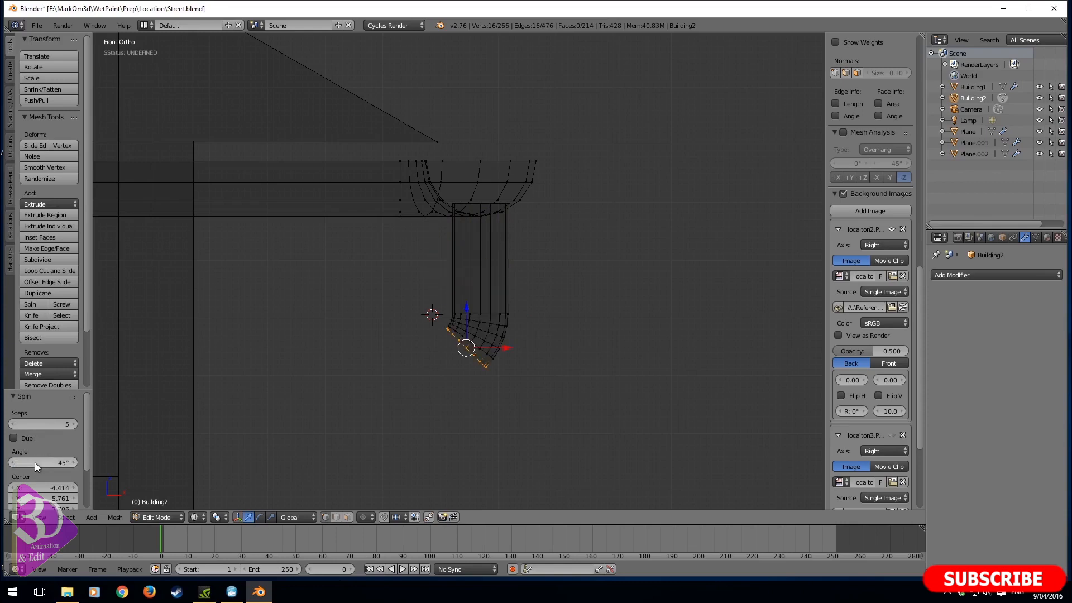
pyautogui.press('e')
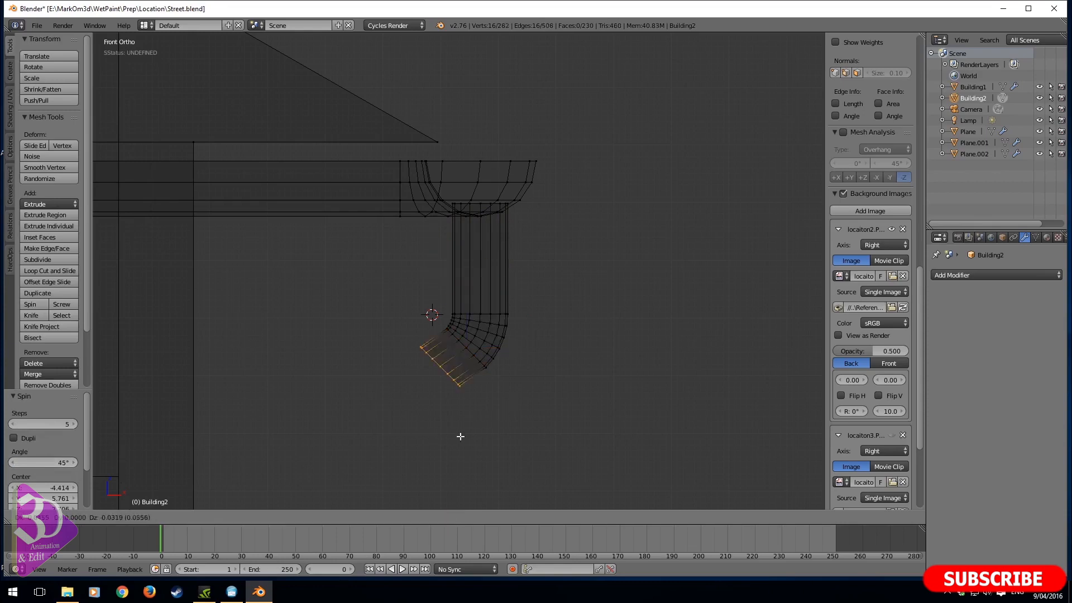
pyautogui.rightClick(428, 474)
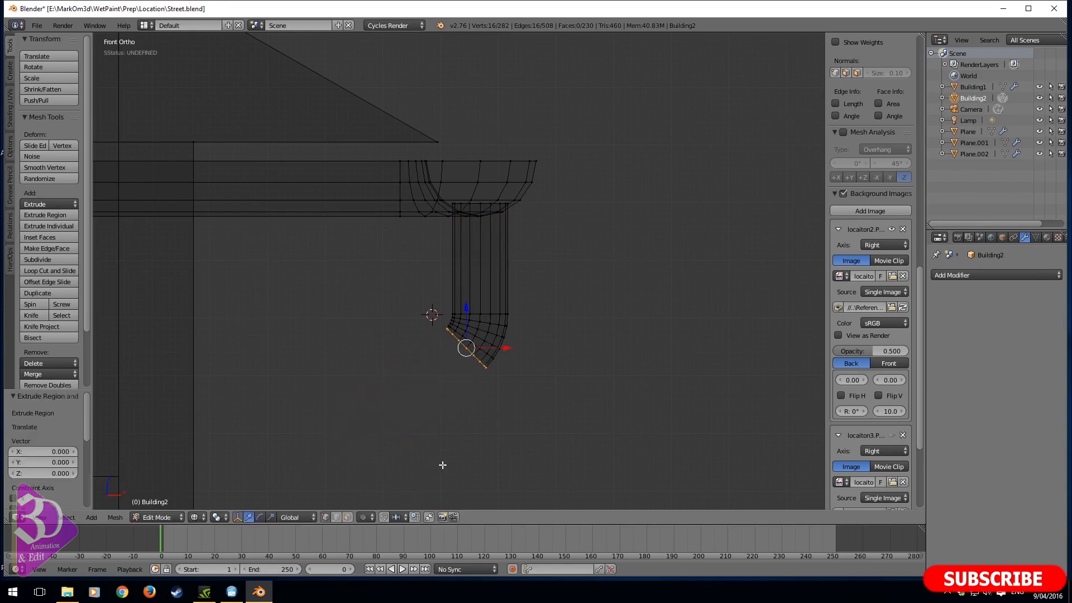
pyautogui.hotkey('ctrl', 'z')
# - Fill the bend's open end with a face and extrude it along its normal about -0.249 in X and Z toward the wall
pyautogui.press('e')
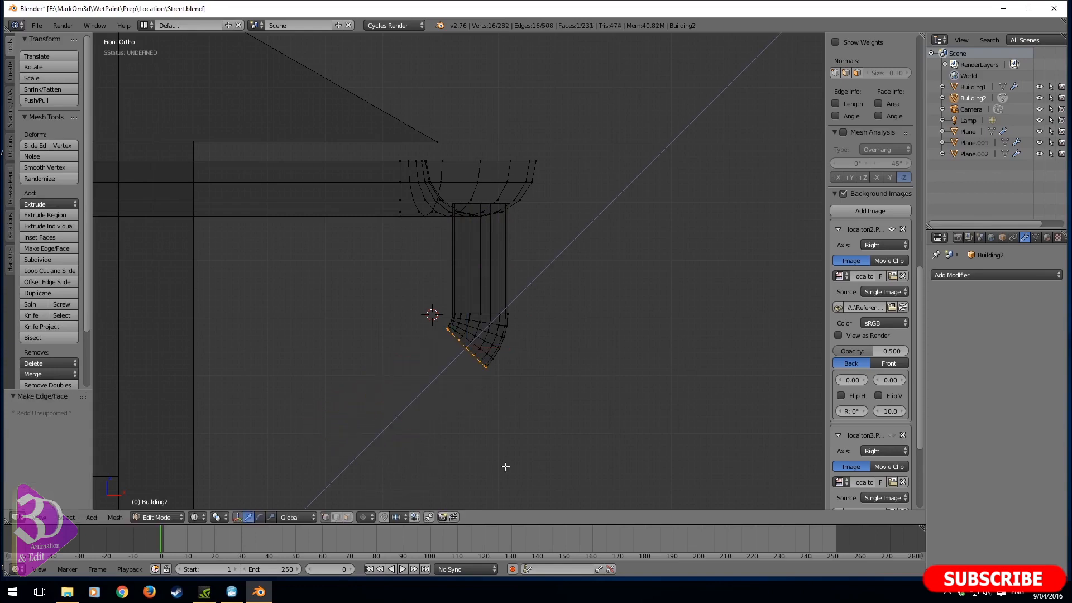
pyautogui.click(384, 160)
pyautogui.keyDown('shift'); pyautogui.moveTo(352, 480); pyautogui.dragTo(399, 224, button='middle'); pyautogui.keyUp('shift')
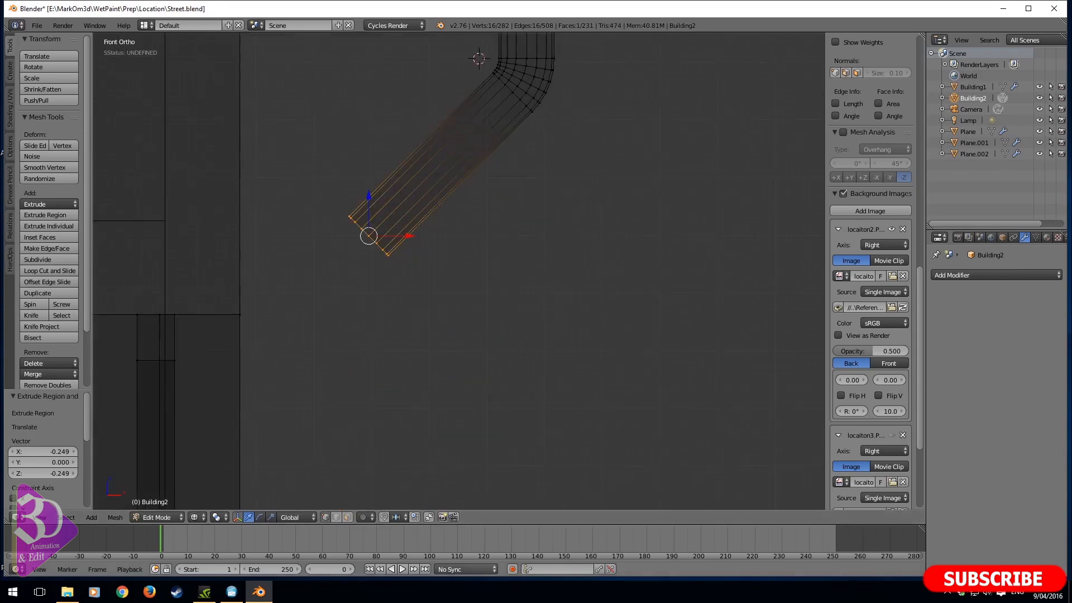
# - Spin the diagonal pipe's end by -45° in 5 steps around a pivot just beyond its lower corner
pyautogui.click(395, 263)
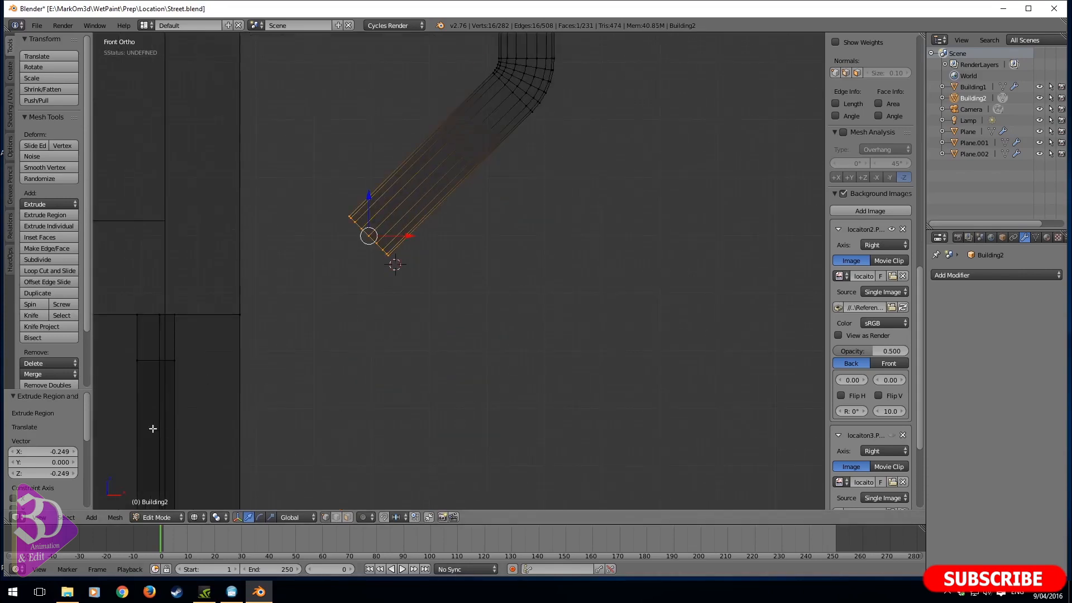
pyautogui.click(37, 305)
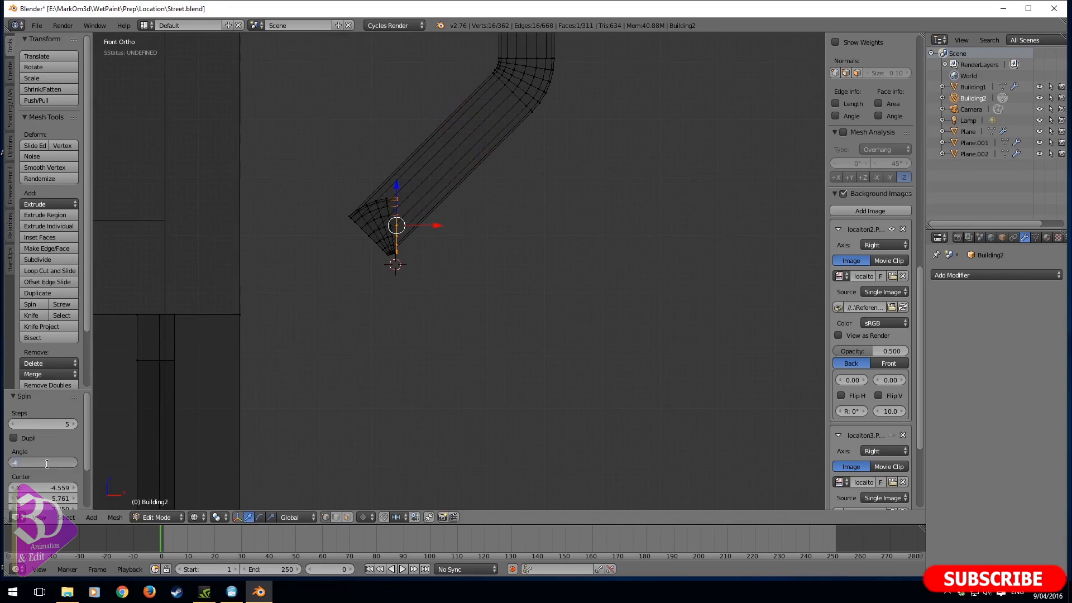
pyautogui.press('-')
# - Extrude the lower end of the pipe about 2.387 straight down to the ground
pyautogui.scroll(-3, 460, 273)
pyautogui.keyDown('shift'); pyautogui.moveTo(410, 355); pyautogui.dragTo(410, 172, button='middle'); pyautogui.keyUp('shift')
pyautogui.scroll(-6, 451, 262)
pyautogui.keyDown('shift'); pyautogui.moveTo(458, 273); pyautogui.dragTo(449, 241, button='middle'); pyautogui.keyUp('shift')
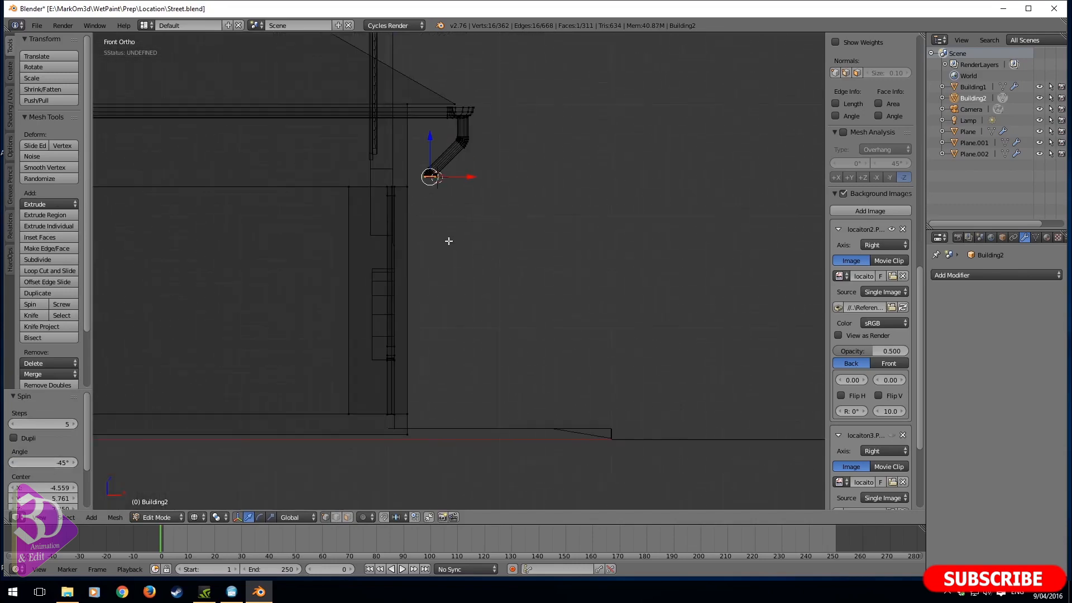
pyautogui.press('e')
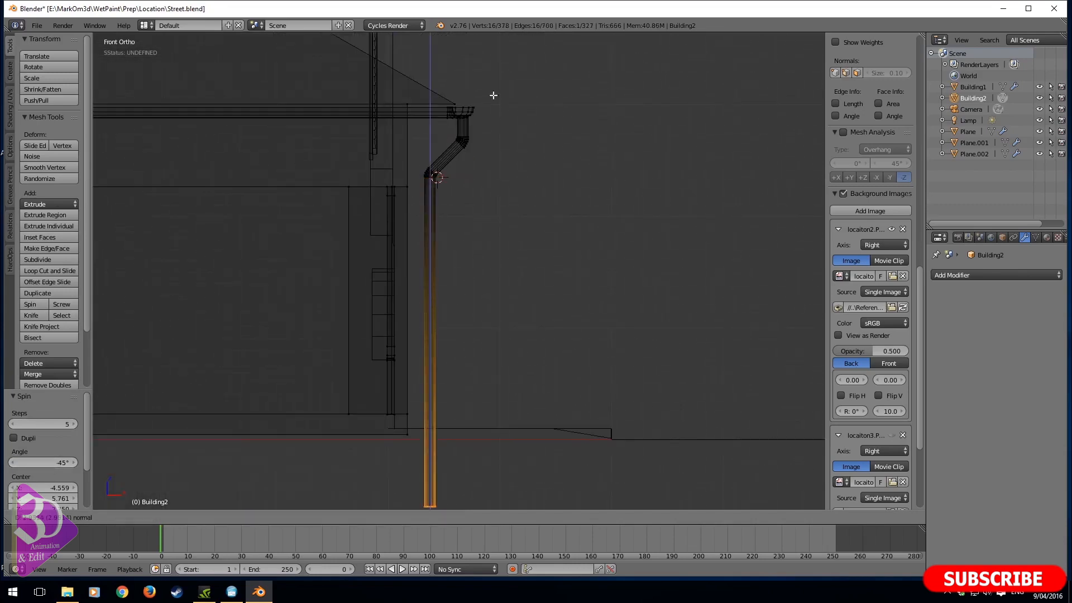
pyautogui.click(488, 498)
# - Select the whole linked downpipe and move it about 3.402 along Y to the far end of the front eave
pyautogui.moveTo(545, 505)
pyautogui.mouseDown(button='middle')
pyautogui.moveTo(499, 384)
pyautogui.moveTo(446, 385)
pyautogui.mouseUp(button='middle')
pyautogui.press('z')
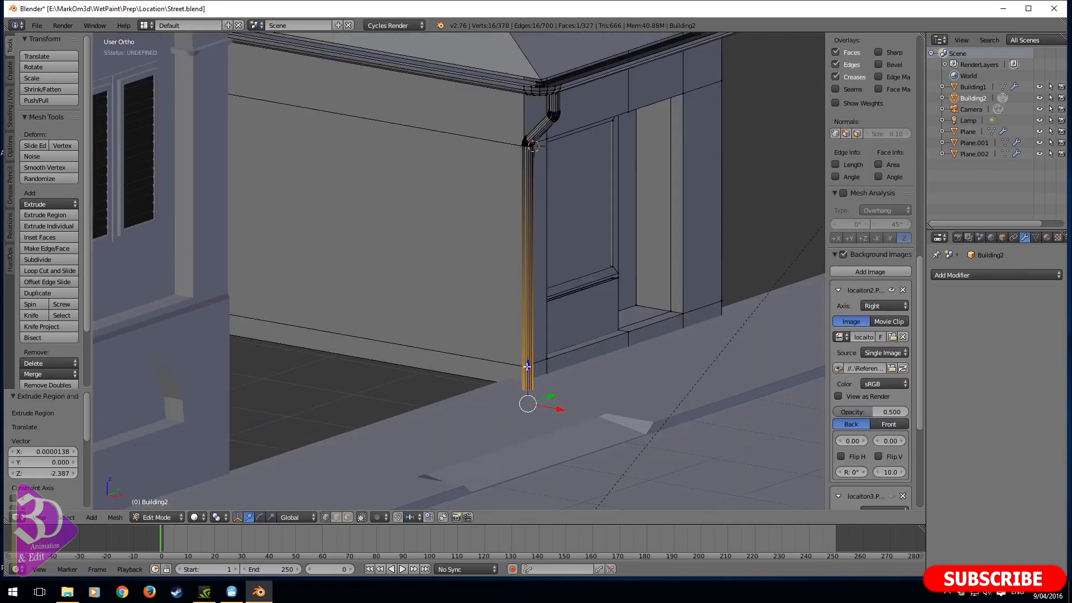
pyautogui.moveTo(573, 301); pyautogui.dragTo(469, 288, button='middle')
pyautogui.hotkey('ctrl', 'l')
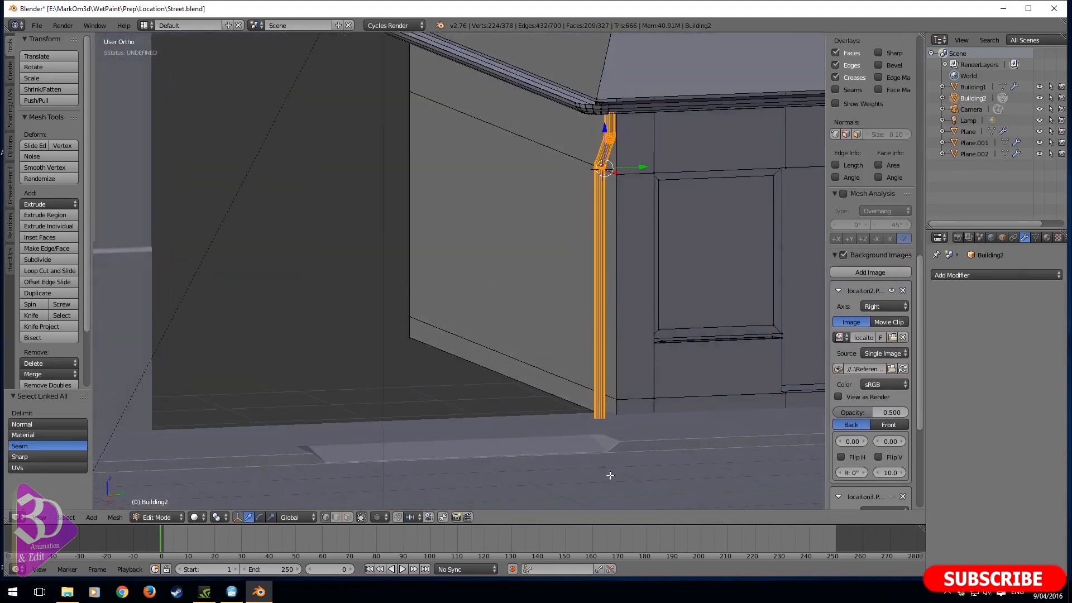
pyautogui.keyDown('shift'); pyautogui.moveTo(631, 356); pyautogui.dragTo(316, 433, button='middle'); pyautogui.keyUp('shift')
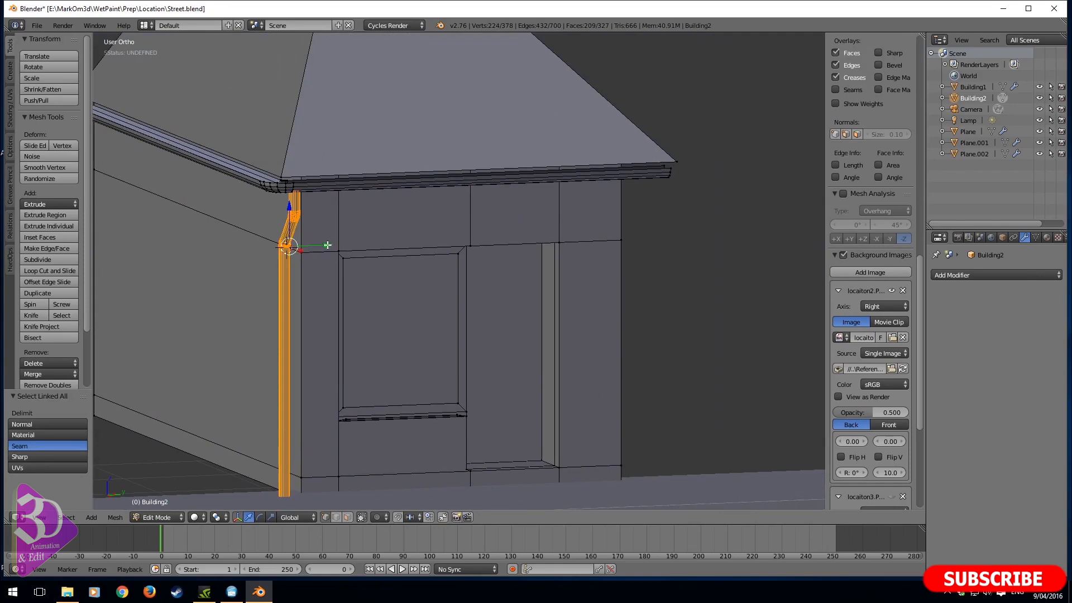
pyautogui.press('g')
pyautogui.press('y')
pyautogui.click(682, 220)
# - In right view, shift the downpipe about -0.07 along Y to bring it closer to the building corner
pyautogui.moveTo(682, 220); pyautogui.dragTo(519, 243, button='middle')
pyautogui.press('KP_3')
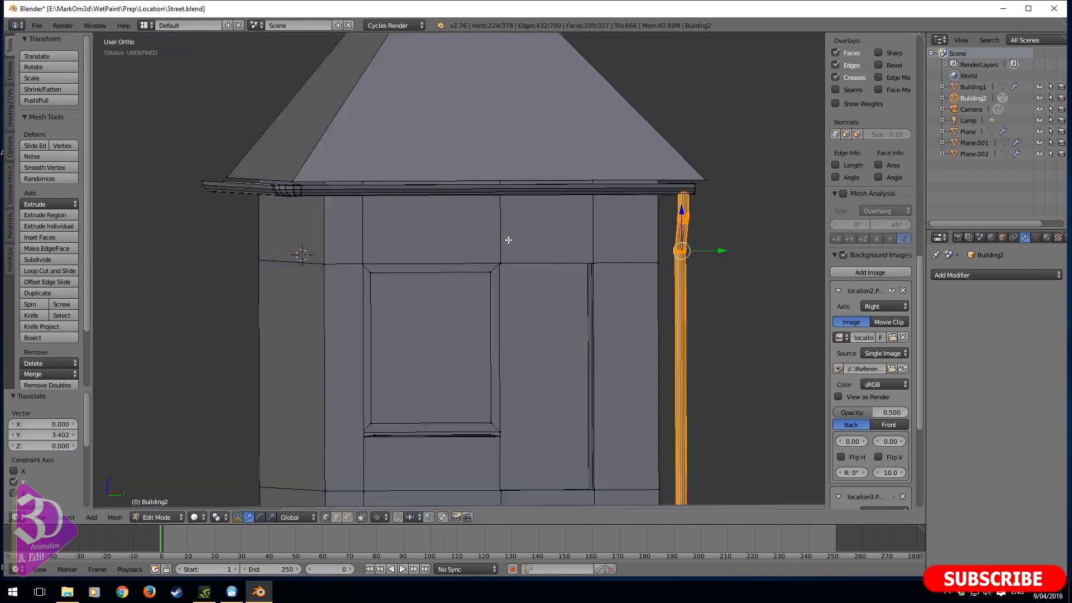
pyautogui.moveTo(731, 254); pyautogui.dragTo(722, 254)
# - Examine the downpipe in the reference street photo and compare it with the modelled pipe at the front eave
pyautogui.moveTo(580, 343)
pyautogui.keyDown('shift'); pyautogui.mouseDown(button='middle')
pyautogui.moveTo(610, 330)
pyautogui.moveTo(491, 362)
pyautogui.mouseUp(button='middle'); pyautogui.keyUp('shift')
pyautogui.press('KP_1')
pyautogui.press('z')
pyautogui.press('KP_3')
pyautogui.scroll(6, 378, 276)
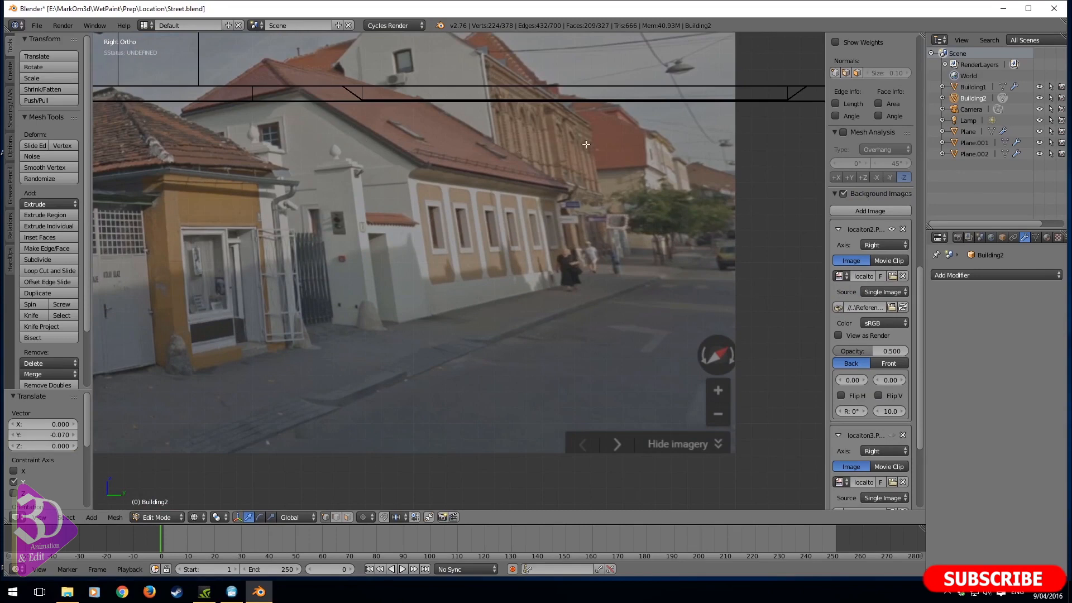
pyautogui.scroll(-6, 586, 144)
pyautogui.moveTo(638, 124); pyautogui.dragTo(634, 136, button='middle')
pyautogui.keyDown('shift'); pyautogui.moveTo(625, 150); pyautogui.dragTo(505, 342, button='middle'); pyautogui.keyUp('shift')
pyautogui.scroll(3, 598, 257)
pyautogui.keyDown('shift'); pyautogui.moveTo(598, 256); pyautogui.dragTo(424, 274, button='middle'); pyautogui.keyUp('shift')
pyautogui.scroll(4, 384, 299)
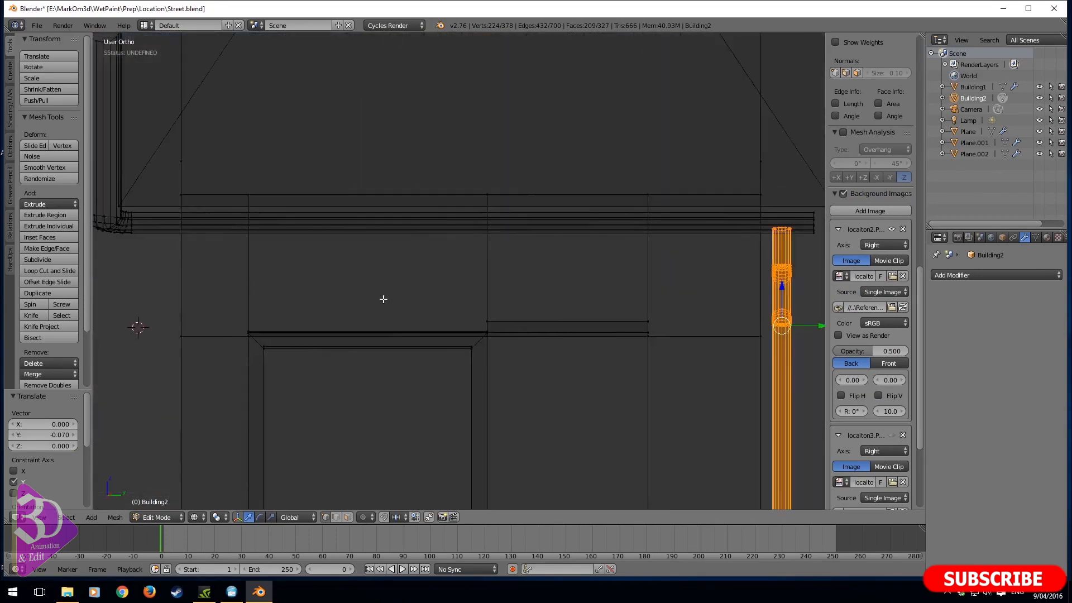
pyautogui.scroll(-2, 744, 275)
pyautogui.scroll(4, 630, 304)
pyautogui.press('a')
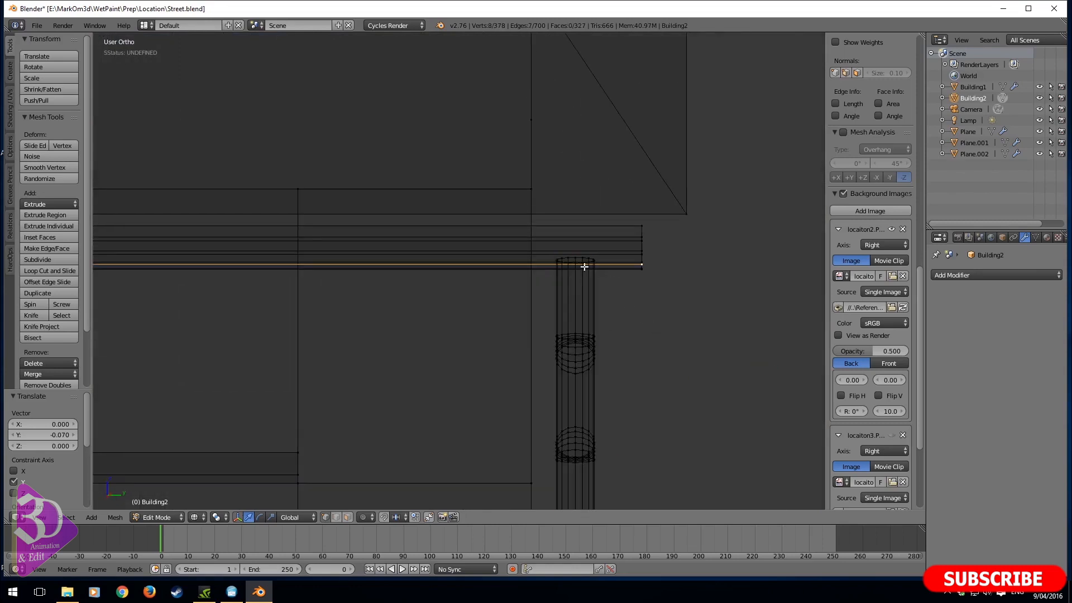
pyautogui.keyDown('alt'); pyautogui.rightClick(577, 263); pyautogui.keyUp('alt')
pyautogui.scroll(-2, 585, 310)
pyautogui.scroll(2, 584, 310)
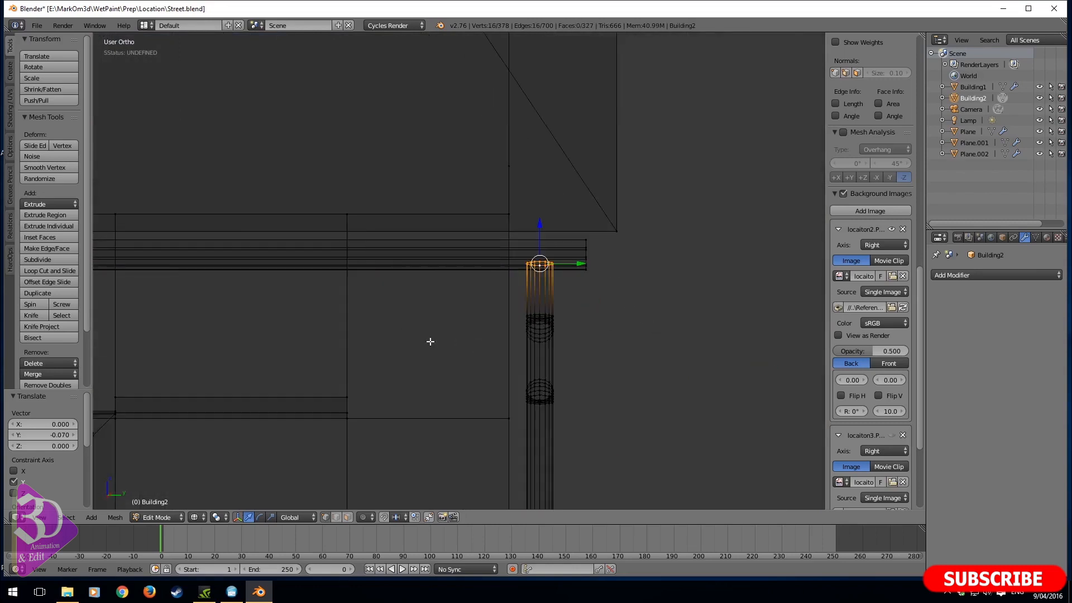
pyautogui.scroll(-8, 343, 377)
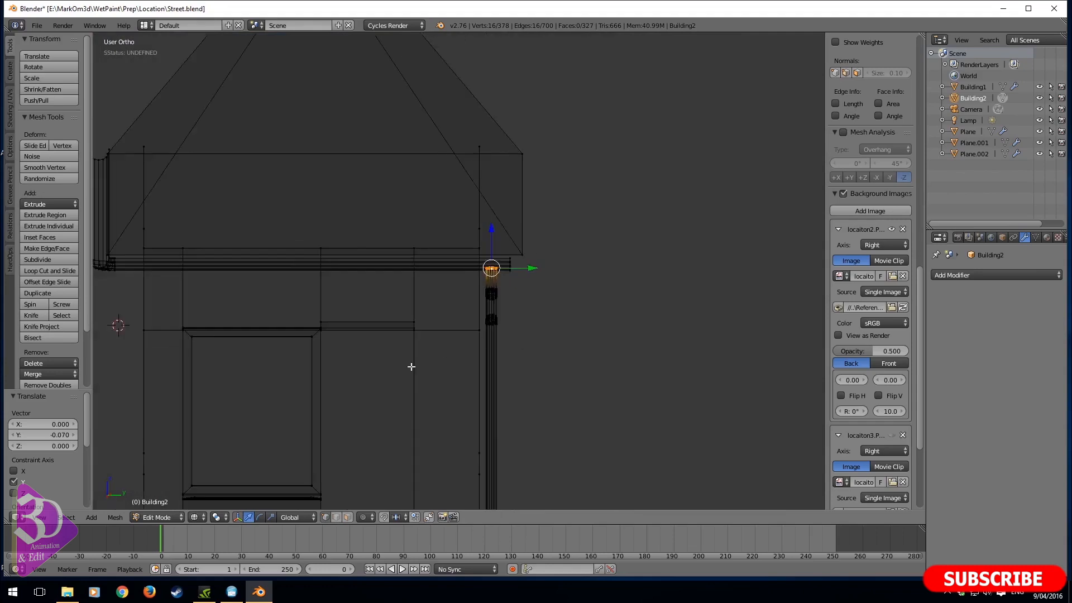
# - Add a cube to the second building's mesh and delete its top and bottom faces
pyautogui.hotkey('shift', 'a')
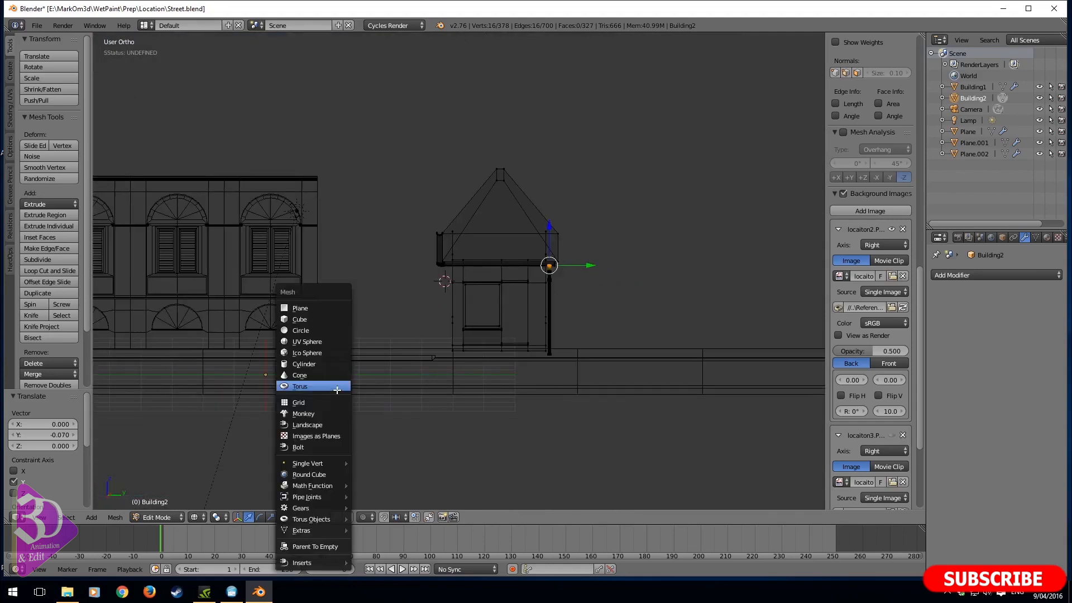
pyautogui.click(300, 319)
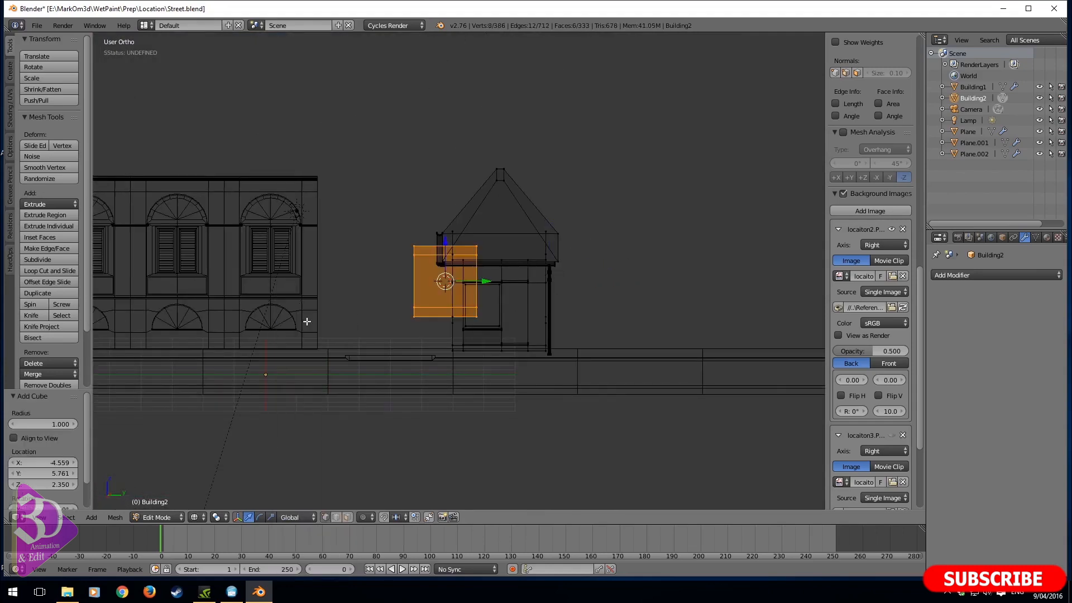
pyautogui.press('Tab')
pyautogui.press('Tab')
pyautogui.rightClick(420, 311)
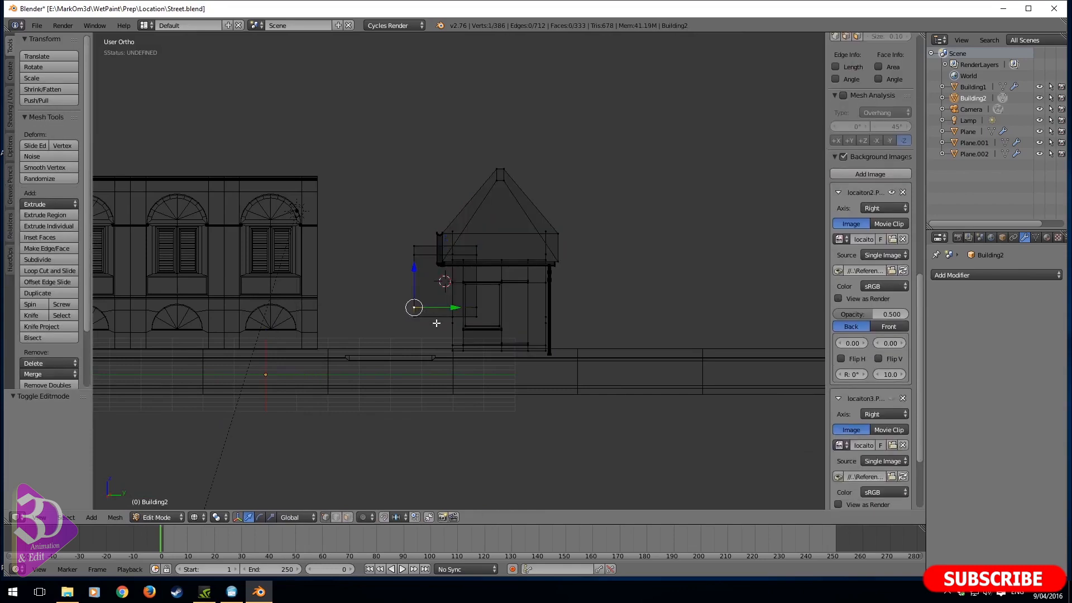
pyautogui.keyDown('shift'); pyautogui.moveTo(411, 355); pyautogui.dragTo(407, 380, button='middle'); pyautogui.keyUp('shift')
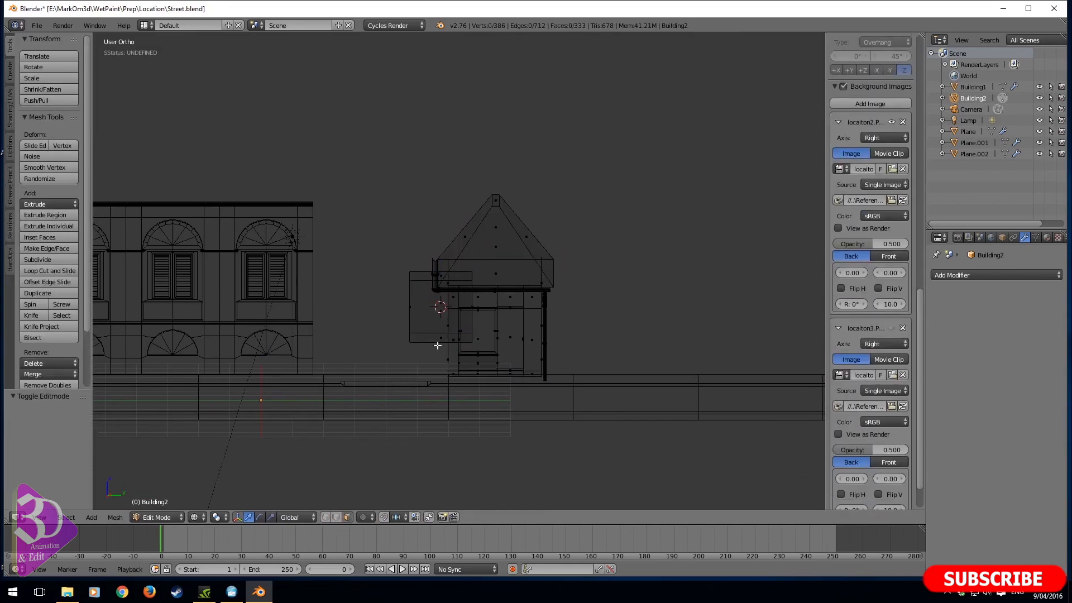
pyautogui.rightClick(438, 344)
pyautogui.keyDown('shift'); pyautogui.rightClick(445, 273); pyautogui.keyUp('shift')
pyautogui.press('x')
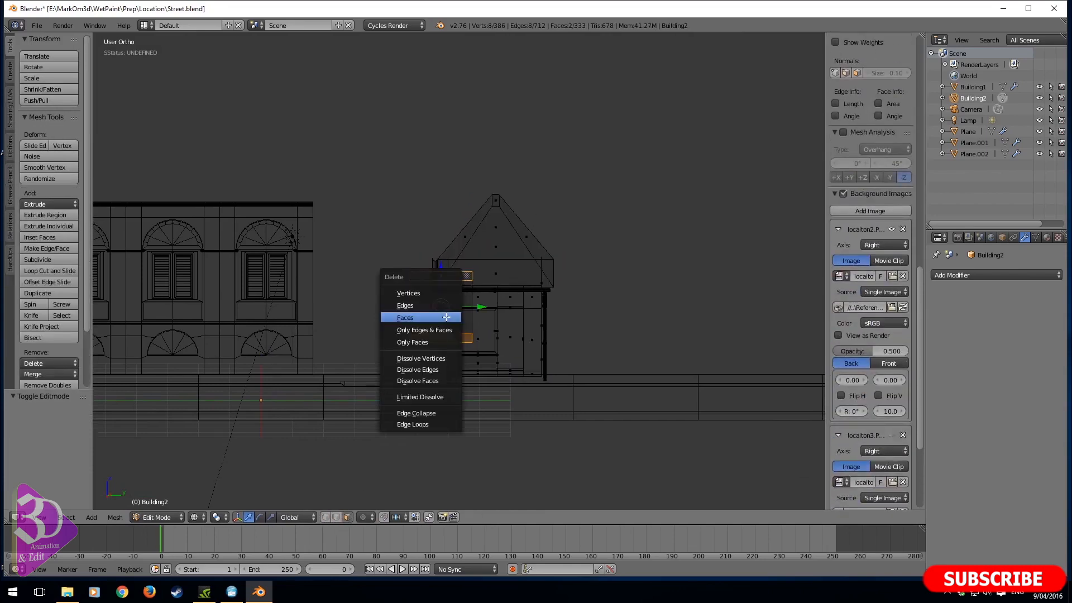
pyautogui.click(444, 318)
# - In top view, scale the linked open box to 0.113 and move it 0.130 along X and 2.722 along Y to the front gutter
pyautogui.rightClick(412, 309)
pyautogui.hotkey('ctrl', 'l')
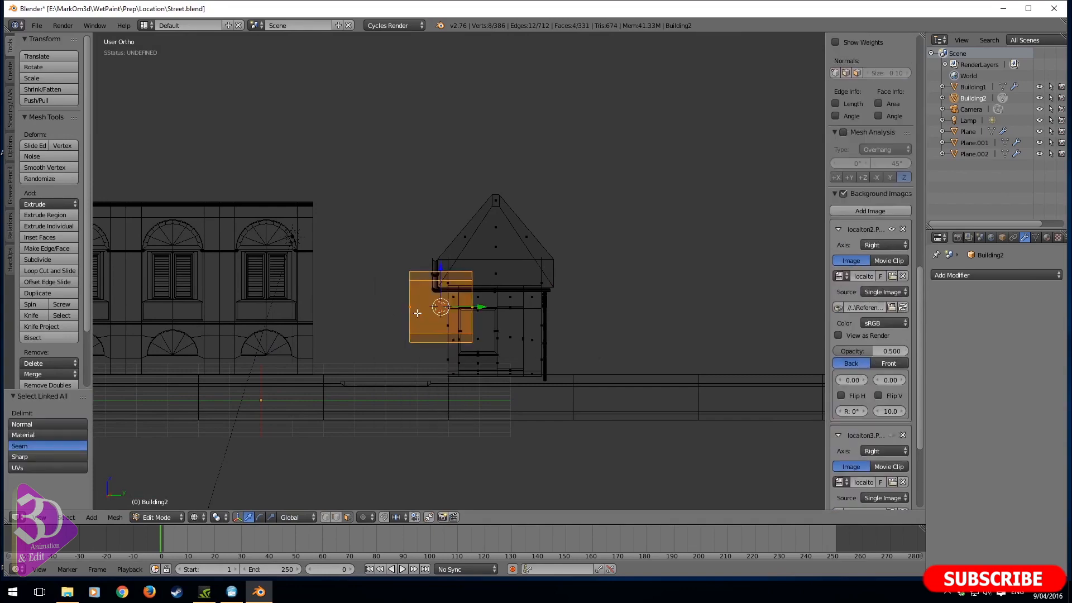
pyautogui.press('KP_7')
pyautogui.scroll(2, 691, 420)
pyautogui.scroll(7, 691, 420)
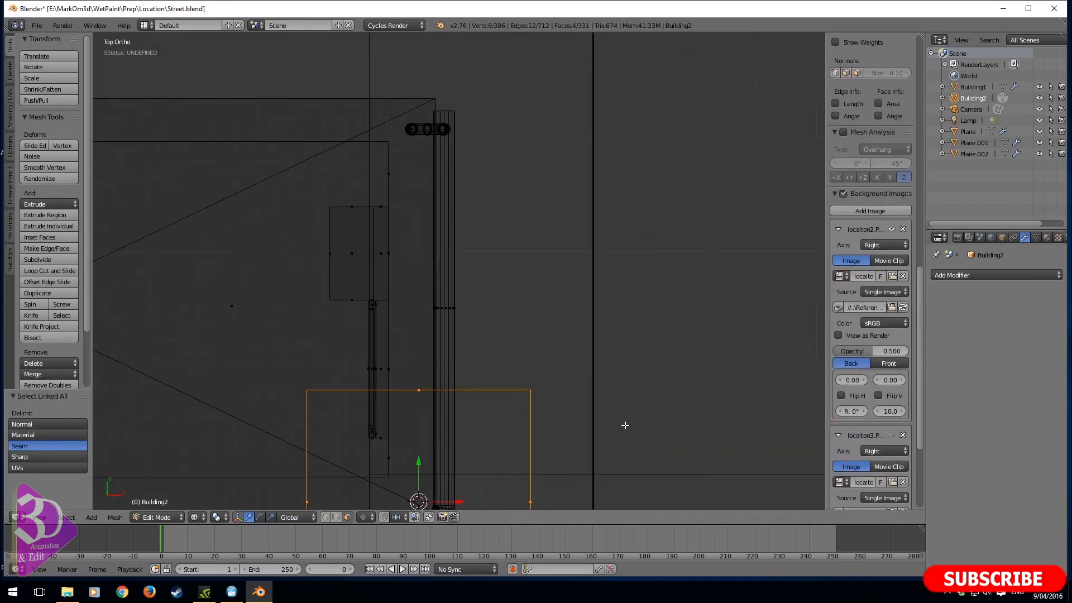
pyautogui.press('s')
pyautogui.click(436, 482)
pyautogui.keyDown('shift'); pyautogui.moveTo(491, 474); pyautogui.dragTo(503, 353, button='middle'); pyautogui.keyUp('shift')
pyautogui.press('g')
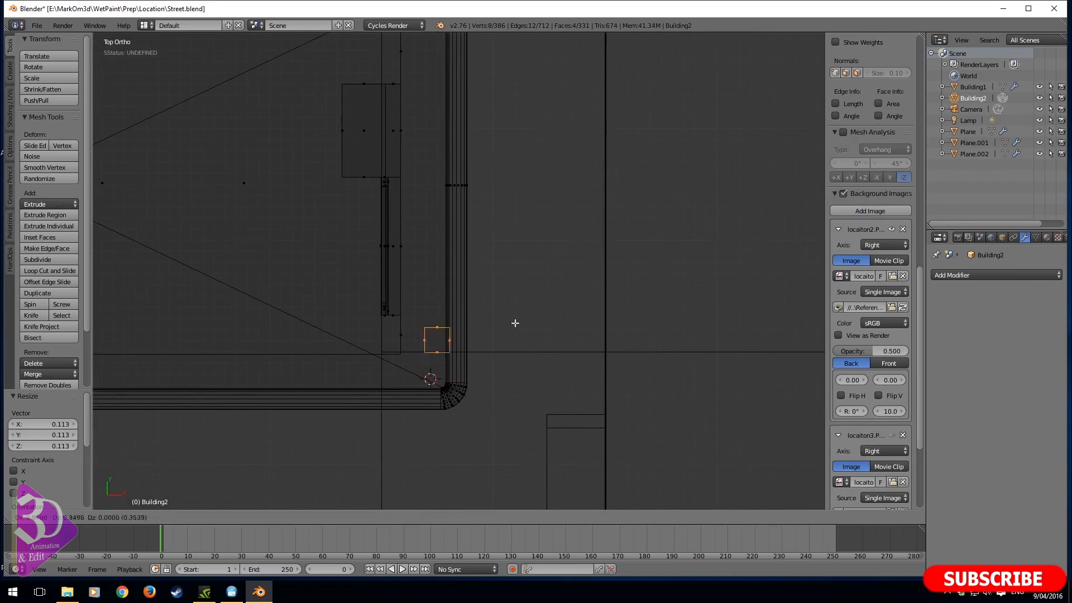
pyautogui.click(508, 132)
pyautogui.keyDown('shift'); pyautogui.moveTo(508, 132); pyautogui.dragTo(508, 342, button='middle'); pyautogui.keyUp('shift')
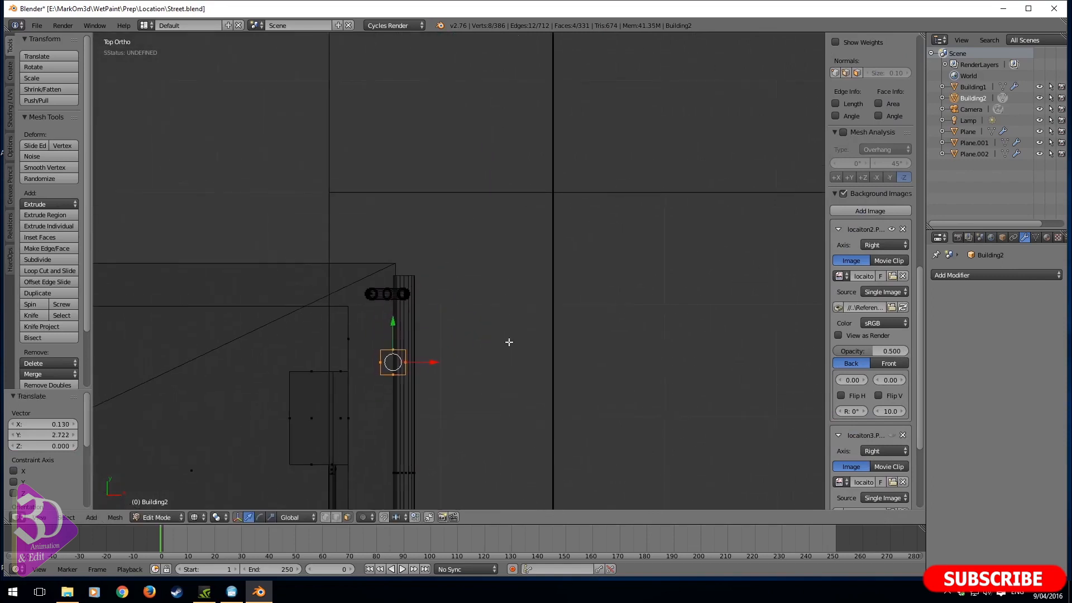
# - Shrink the box by 0.204, shift it 0.474 along Y near the downpipe, and scale it again by 0.829
pyautogui.press('s')
pyautogui.click(406, 380)
pyautogui.keyDown('shift'); pyautogui.moveTo(432, 346); pyautogui.dragTo(409, 318, button='middle'); pyautogui.keyUp('shift')
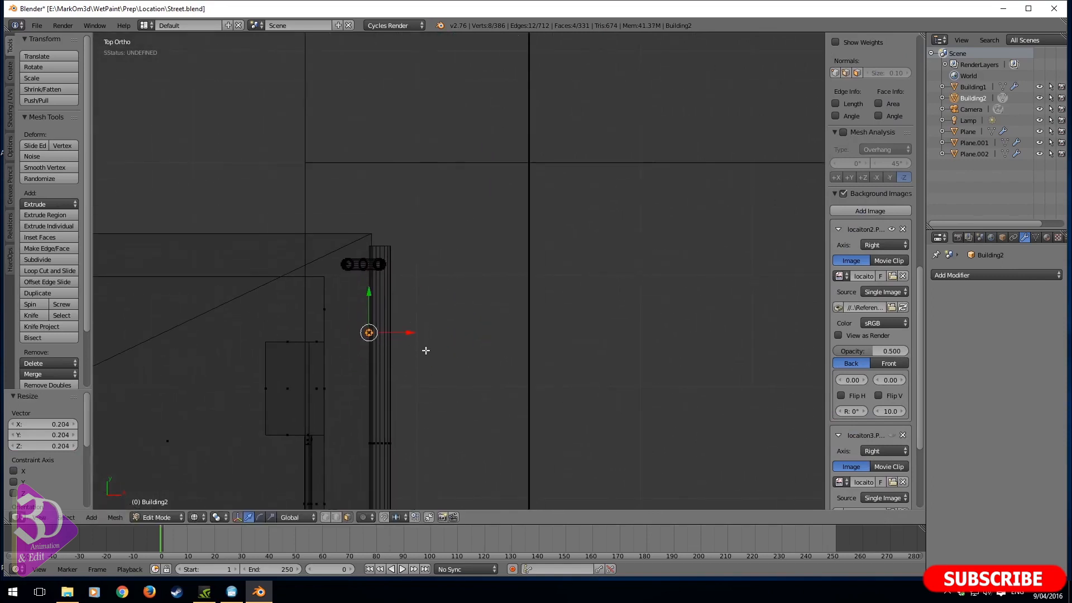
pyautogui.press('g')
pyautogui.click(426, 294)
pyautogui.press('s')
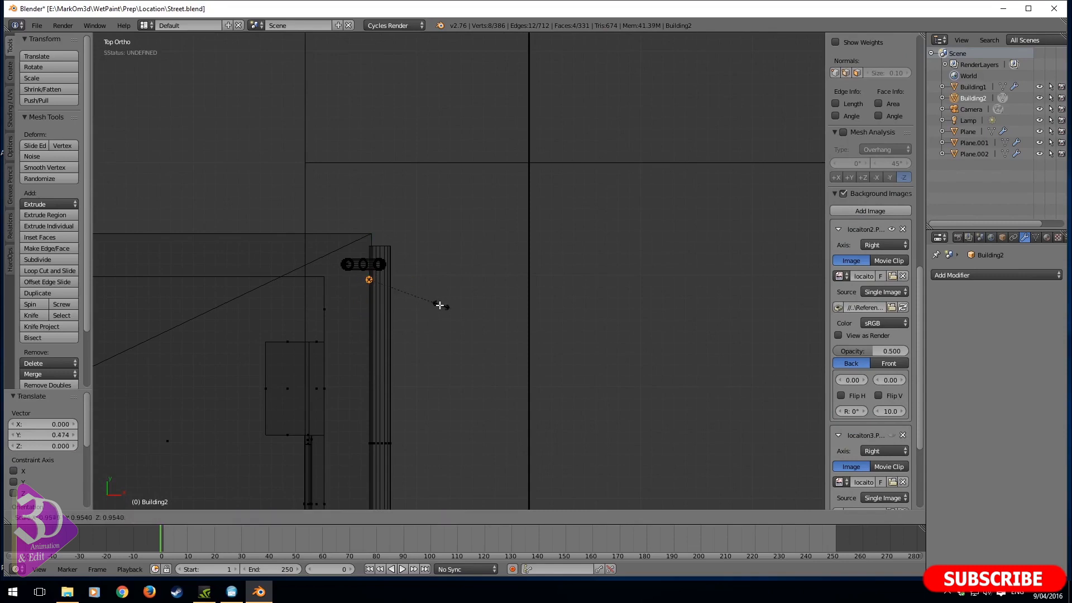
pyautogui.click(442, 297)
pyautogui.moveTo(442, 297); pyautogui.dragTo(399, 257, button='middle')
# - Raise the small box 0.648 along Z to the level of the roof edge above the gutter
pyautogui.press('g')
pyautogui.press('z')
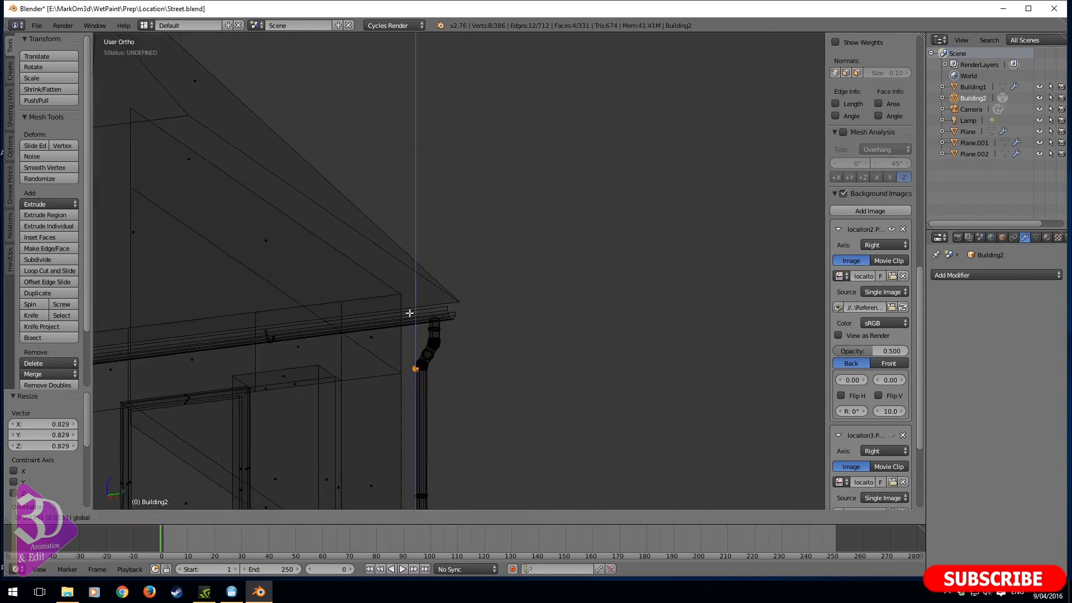
pyautogui.click(403, 262)
pyautogui.press('KP_3')
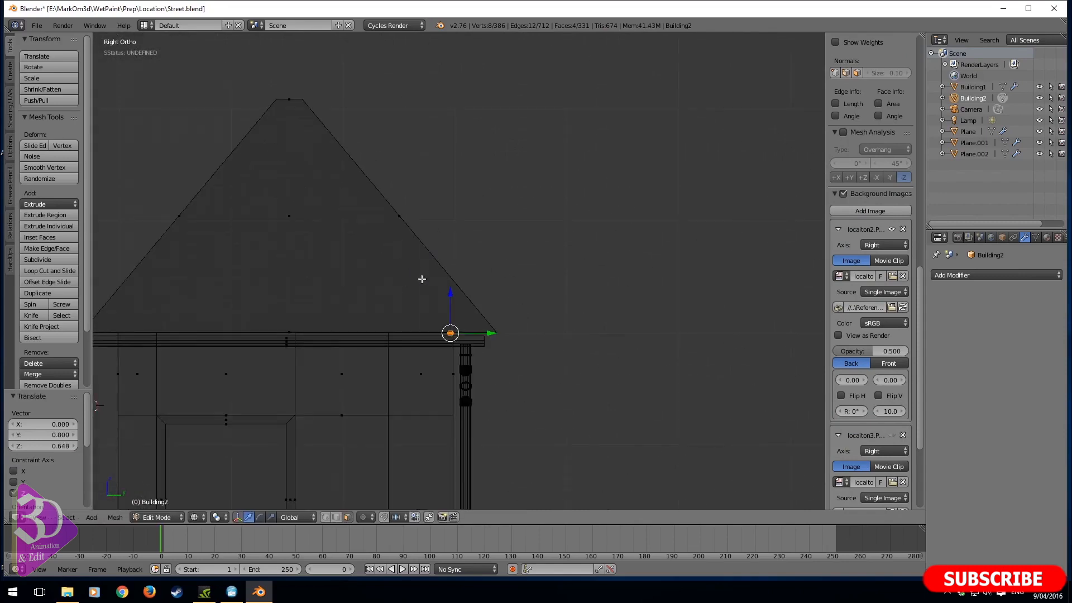
# - Stretch the box by 1.760 along Z and narrow it by 0.235 in X and Y to form a thin gutter bracket
pyautogui.scroll(5, 422, 279)
pyautogui.press('s')
pyautogui.press('z')
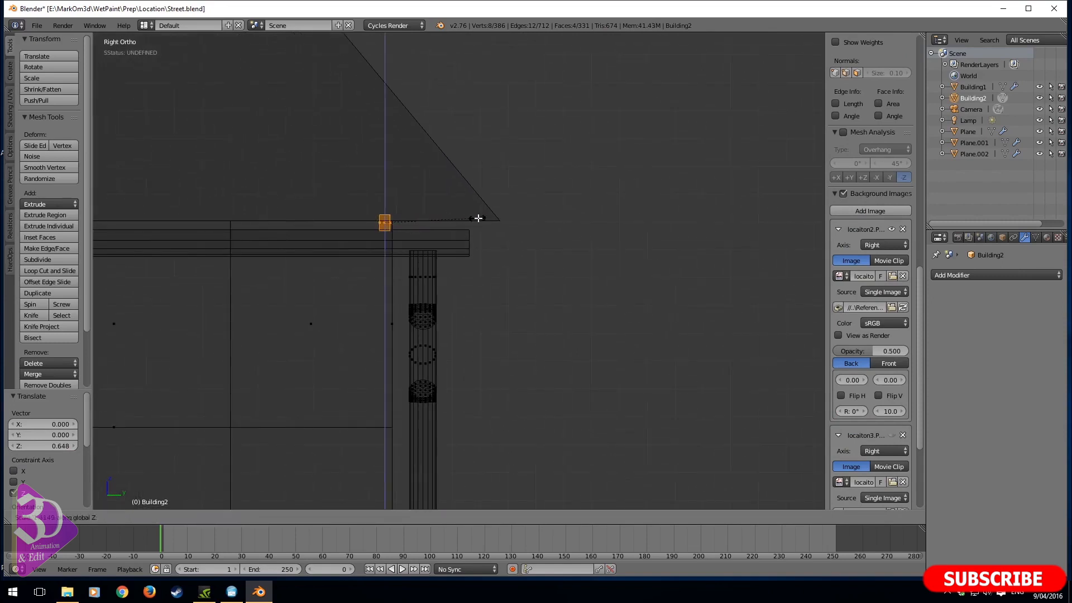
pyautogui.click(488, 218)
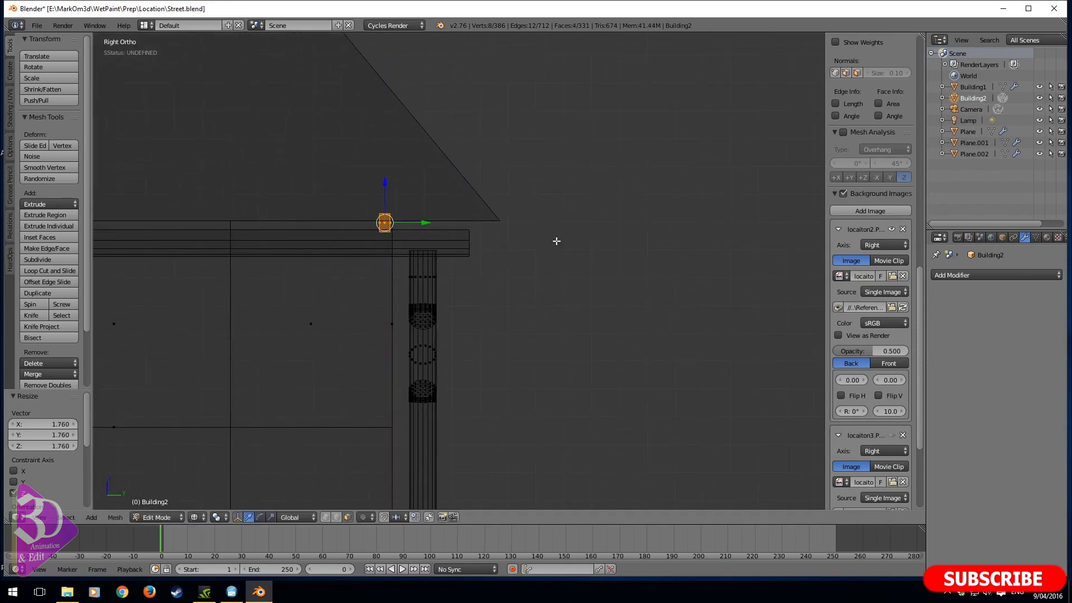
pyautogui.press('s')
pyautogui.hotkey('shift', 'z')
pyautogui.click(481, 239)
# - Duplicate the bracket three times along Y, spacing the copies about 1.1 apart along the front gutter
pyautogui.scroll(-4, 484, 240)
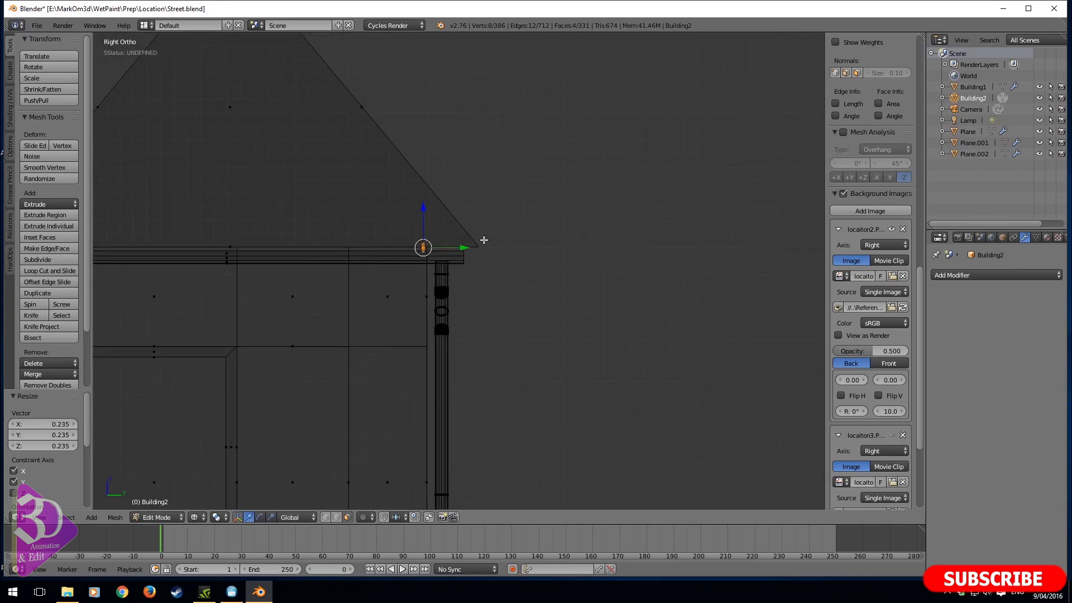
pyautogui.scroll(-3, 531, 241)
pyautogui.hotkey('shift', 'd')
pyautogui.press('x')
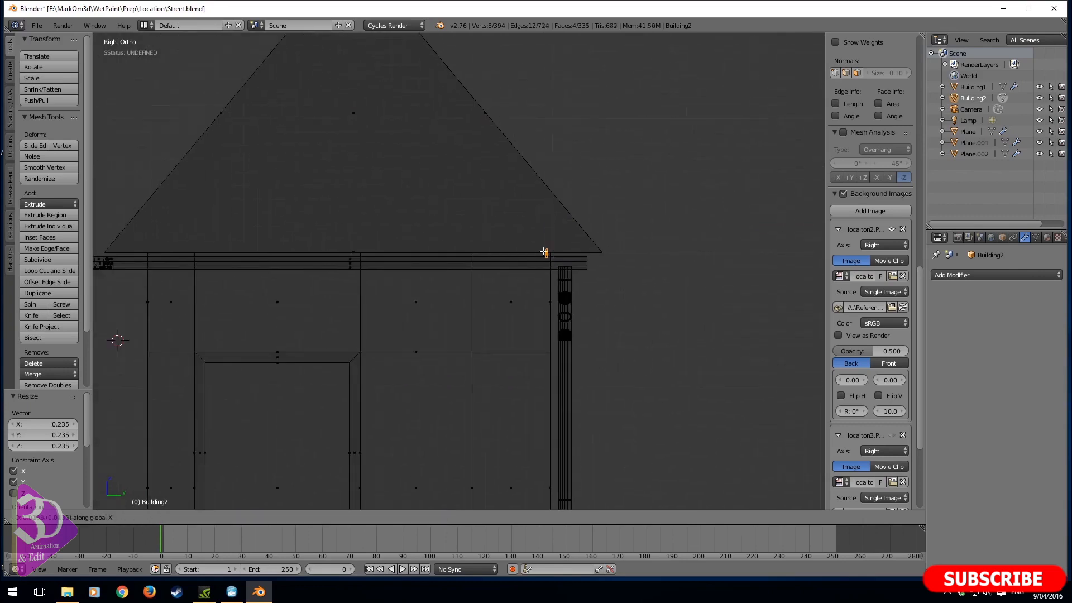
pyautogui.press('y')
pyautogui.click(475, 259)
pyautogui.hotkey('shift', 'd')
pyautogui.press('y')
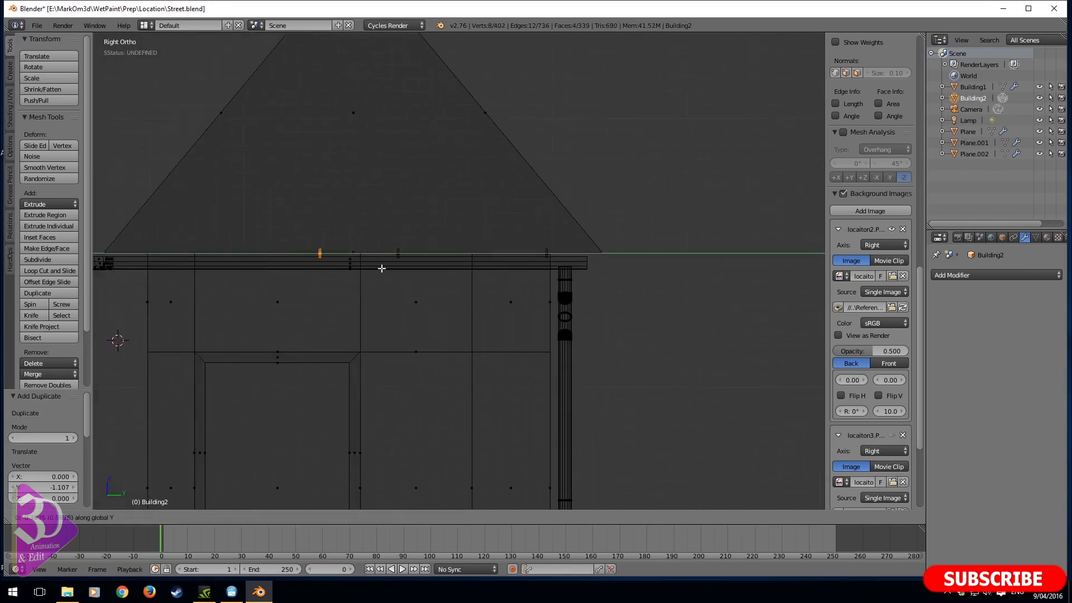
pyautogui.click(356, 270)
pyautogui.hotkey('shift', 'd')
pyautogui.press('y')
pyautogui.click(211, 287)
# - In top view, duplicate the last bracket and place the copy beside the corner on the side gutter
pyautogui.moveTo(159, 279); pyautogui.dragTo(467, 140, button='middle')
pyautogui.press('KP_7')
pyautogui.scroll(-3, 466, 141)
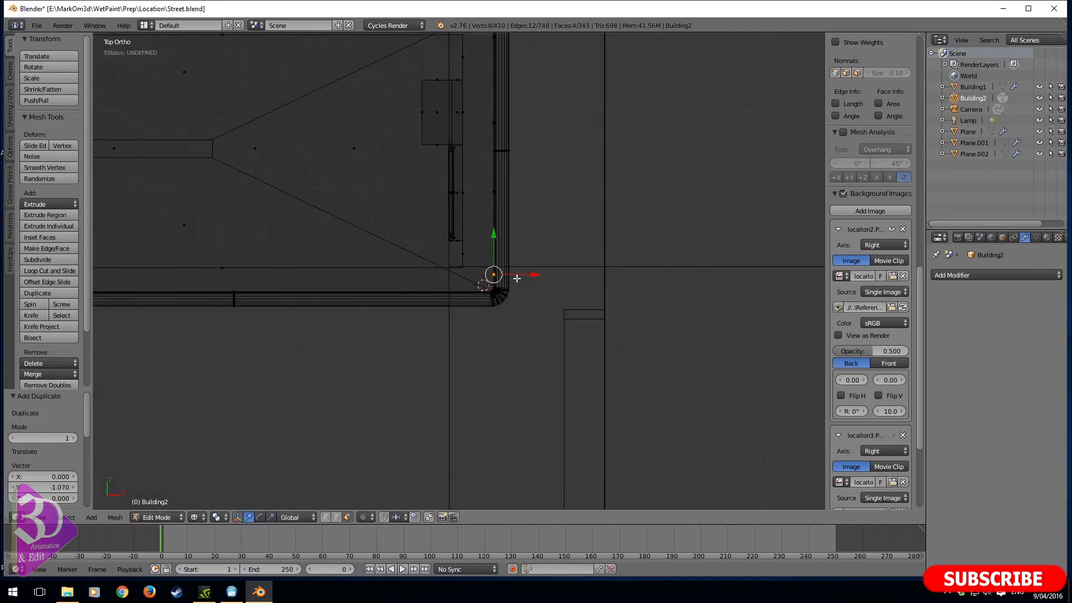
pyautogui.hotkey('shift', 'd')
pyautogui.click(495, 293)
# - Duplicate the side-gutter bracket three times along X, offsetting the copies -1.424, -1.438 and -1.187
pyautogui.hotkey('shift', 'd')
pyautogui.press('x')
pyautogui.click(383, 307)
pyautogui.hotkey('shift', 'd')
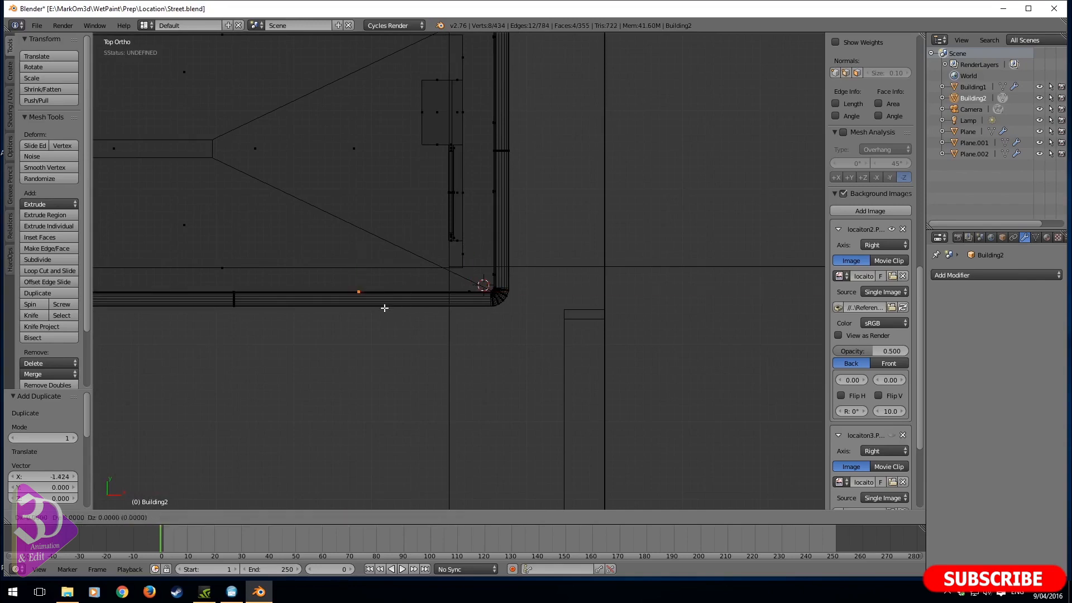
pyautogui.press('x')
pyautogui.click(273, 318)
pyautogui.hotkey('shift', 'd')
pyautogui.press('x')
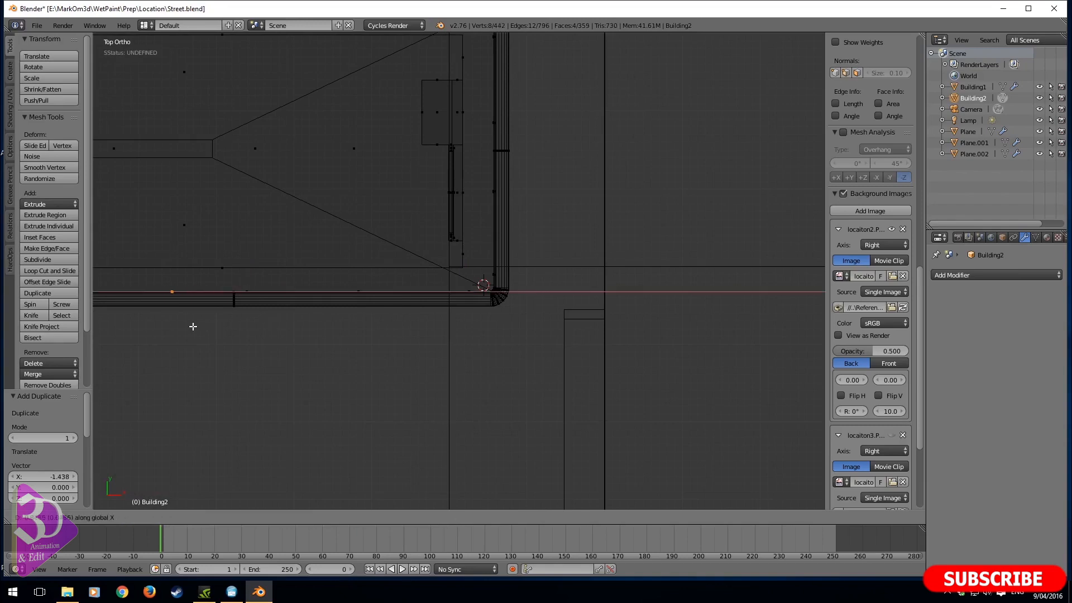
pyautogui.click(187, 325)
# - Inspect the second building's gutter, brackets and downpipe through the camera with solid shading
pyautogui.moveTo(419, 299); pyautogui.dragTo(361, 233, button='middle')
pyautogui.scroll(-3, 362, 233)
pyautogui.press('KP_0')
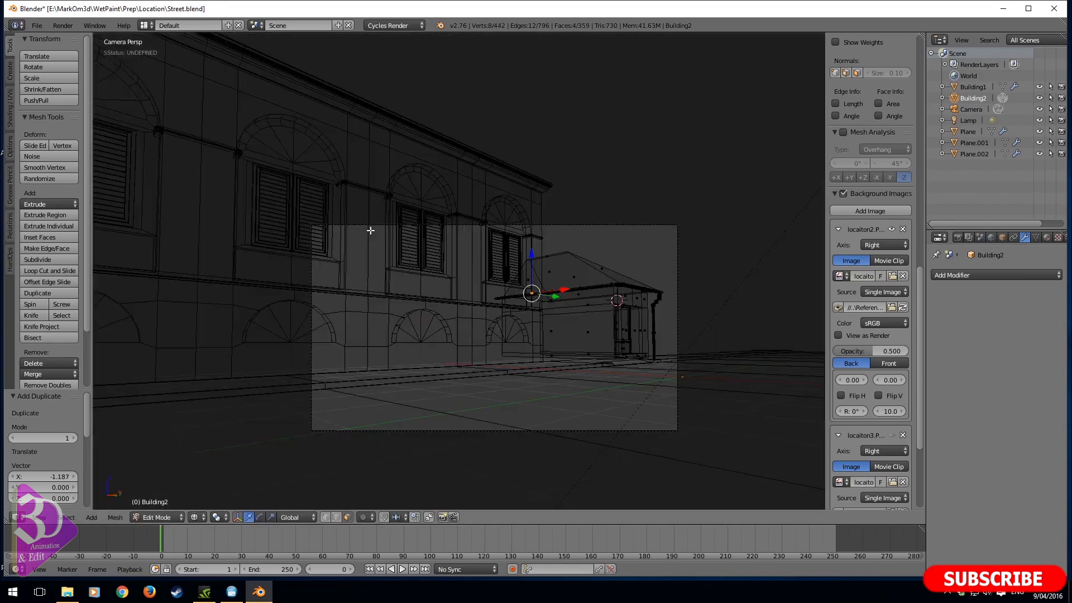
pyautogui.press('z')
pyautogui.keyDown('shift'); pyautogui.moveTo(640, 230); pyautogui.dragTo(377, 201, button='middle'); pyautogui.keyUp('shift')
pyautogui.scroll(5, 378, 202)
pyautogui.keyDown('shift'); pyautogui.moveTo(234, 245); pyautogui.dragTo(469, 262, button='middle'); pyautogui.keyUp('shift')
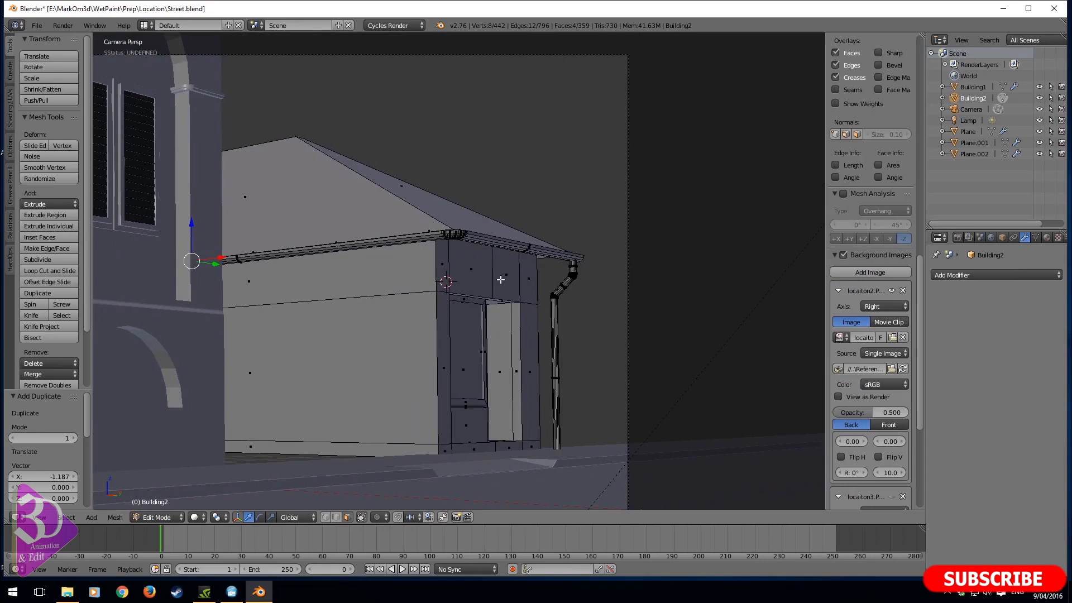
pyautogui.press('z')
pyautogui.press('z')
pyautogui.scroll(-6, 457, 375)
pyautogui.moveTo(521, 366); pyautogui.dragTo(475, 377, button='middle')
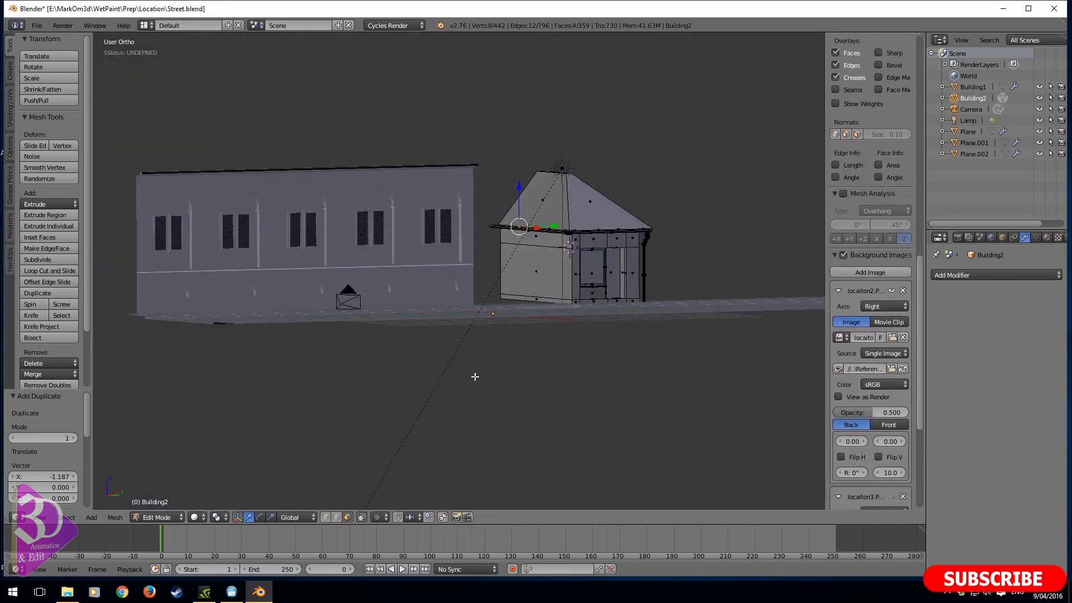
# - In right view, examine the gate between the two buildings in the reference photo and compare it with the modelled gap
pyautogui.press('KP_3')
pyautogui.scroll(8, 474, 373)
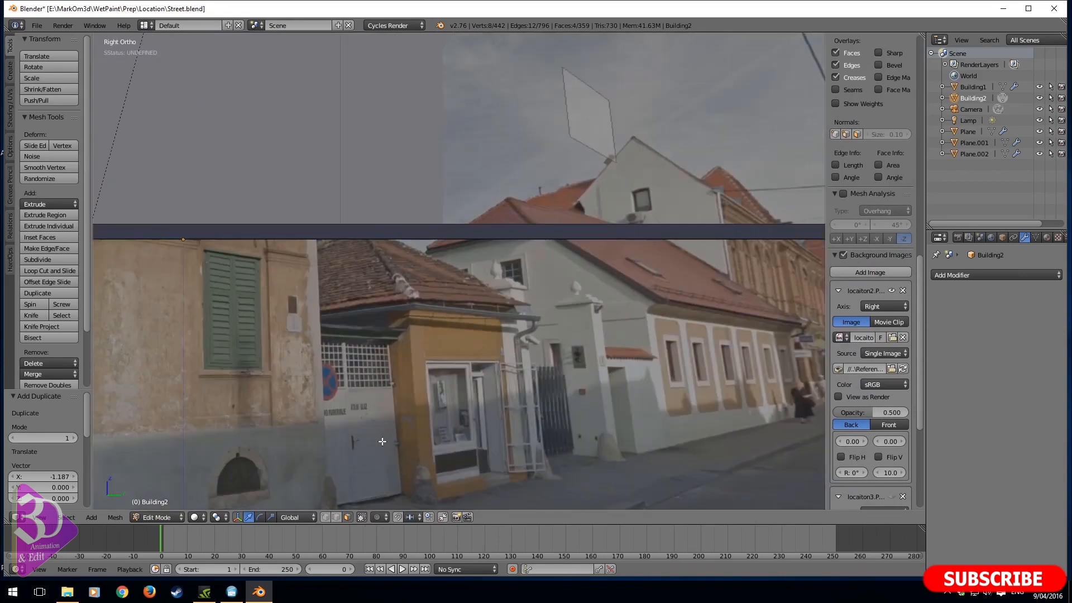
pyautogui.keyDown('shift'); pyautogui.moveTo(382, 441); pyautogui.dragTo(424, 301, button='middle'); pyautogui.keyUp('shift')
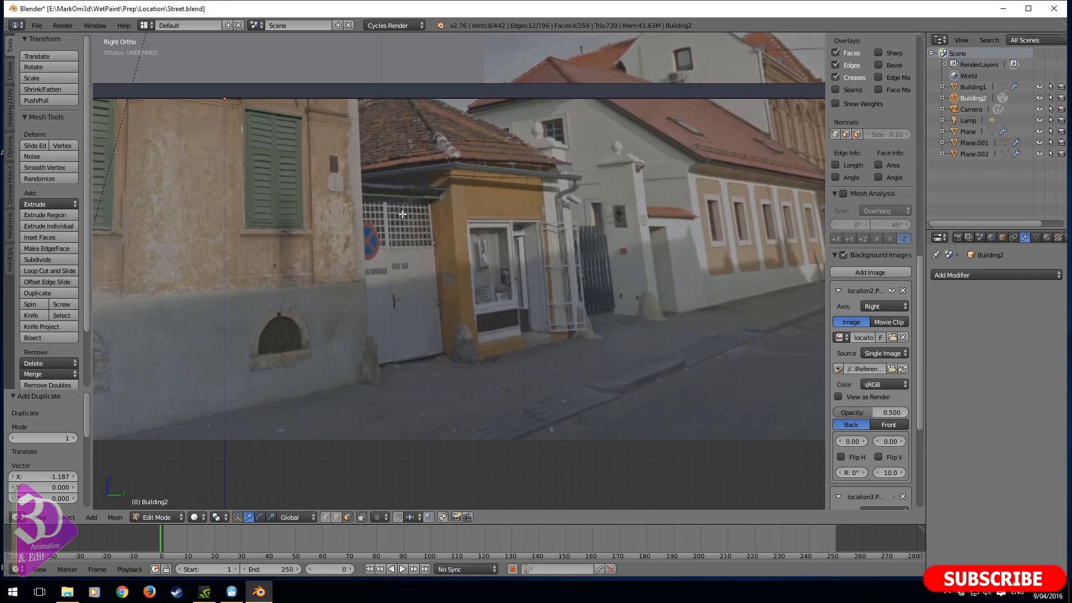
pyautogui.scroll(-3, 401, 214)
pyautogui.keyDown('shift'); pyautogui.moveTo(573, 197); pyautogui.dragTo(437, 311, button='middle'); pyautogui.keyUp('shift')
pyautogui.scroll(-2, 437, 311)
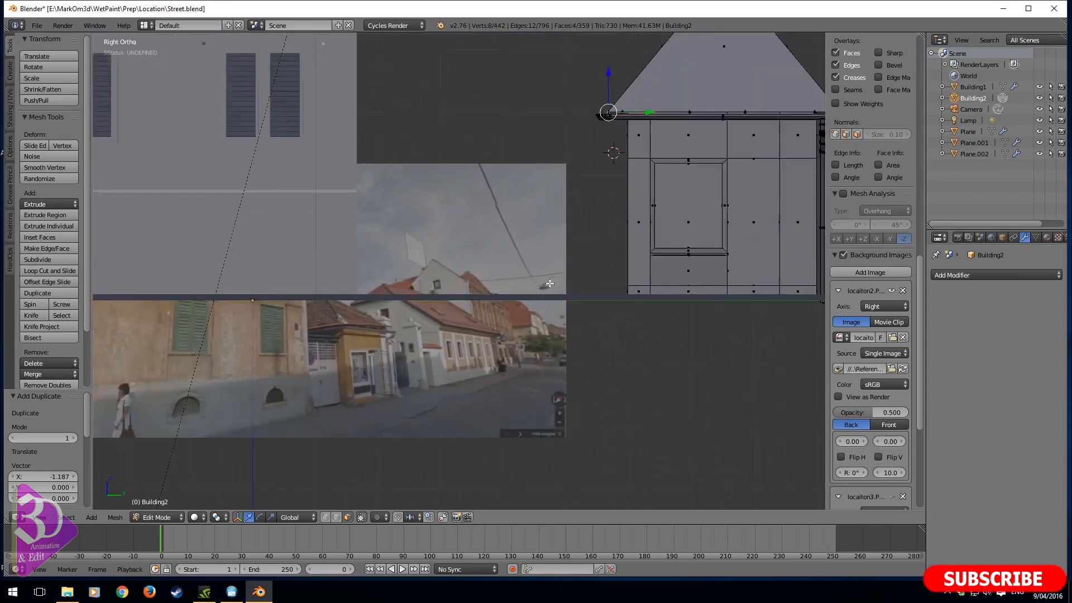
pyautogui.press('Tab')
pyautogui.scroll(-3, 646, 252)
pyautogui.press('Tab')
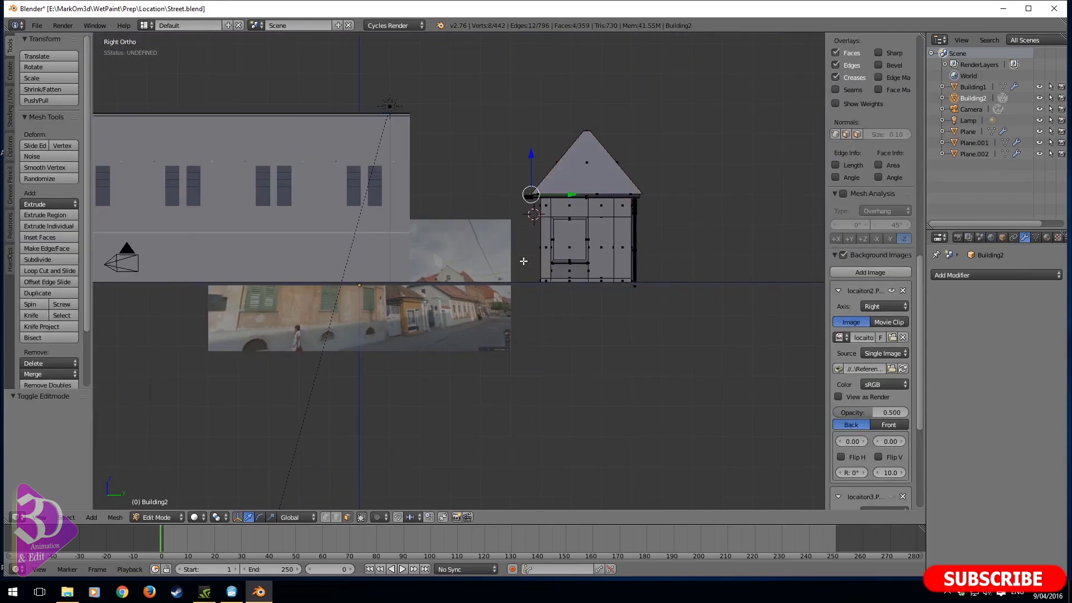
pyautogui.scroll(3, 523, 262)
# - Leave mesh editing and add a new plane object at the 3D cursor beside the second building
pyautogui.press('Tab')
pyautogui.moveTo(558, 313); pyautogui.dragTo(604, 329, button='middle')
pyautogui.hotkey('shift', 'a')
pyautogui.moveTo(514, 354)
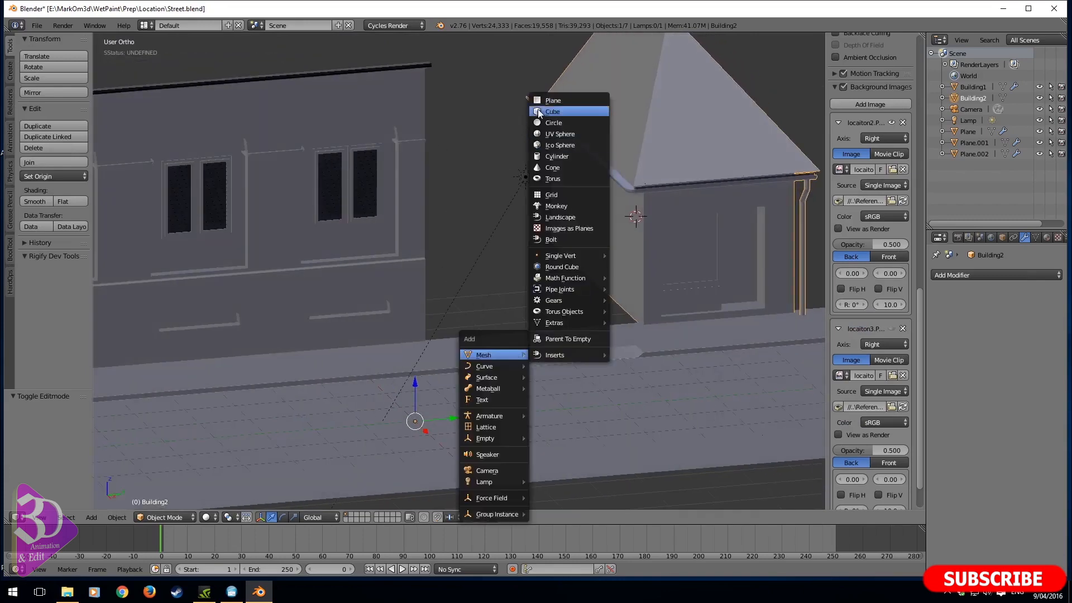
pyautogui.click(555, 102)
pyautogui.moveTo(451, 405); pyautogui.dragTo(488, 391, button='middle')
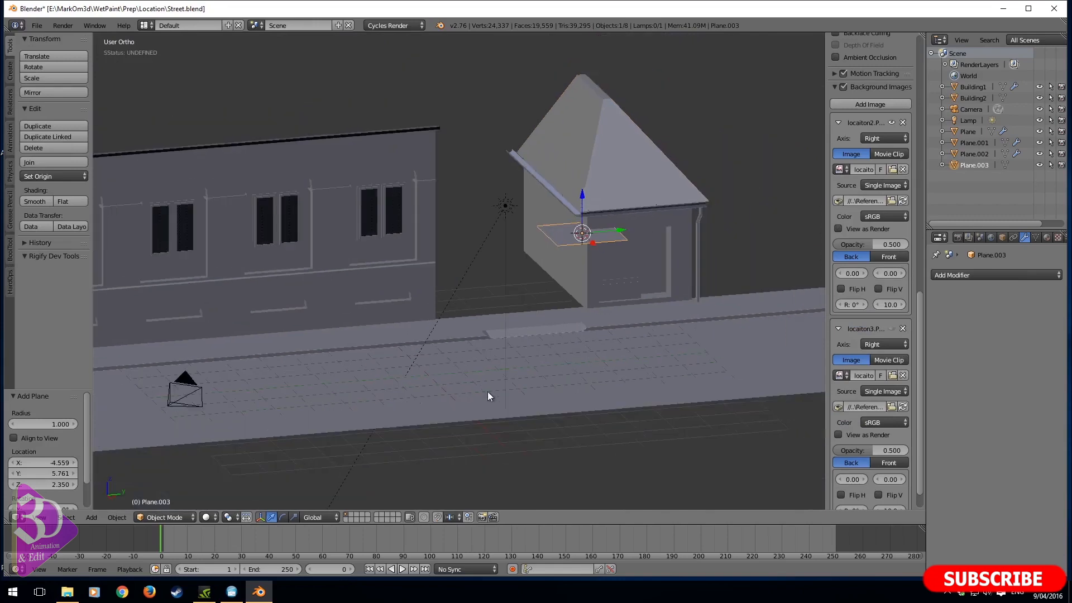
# - Apply the new plane's location and open its mesh for editing
pyautogui.hotkey('shift', 'a')
pyautogui.hotkey('shift', 's')
pyautogui.press('Escape')
pyautogui.hotkey('ctrl', 'a')
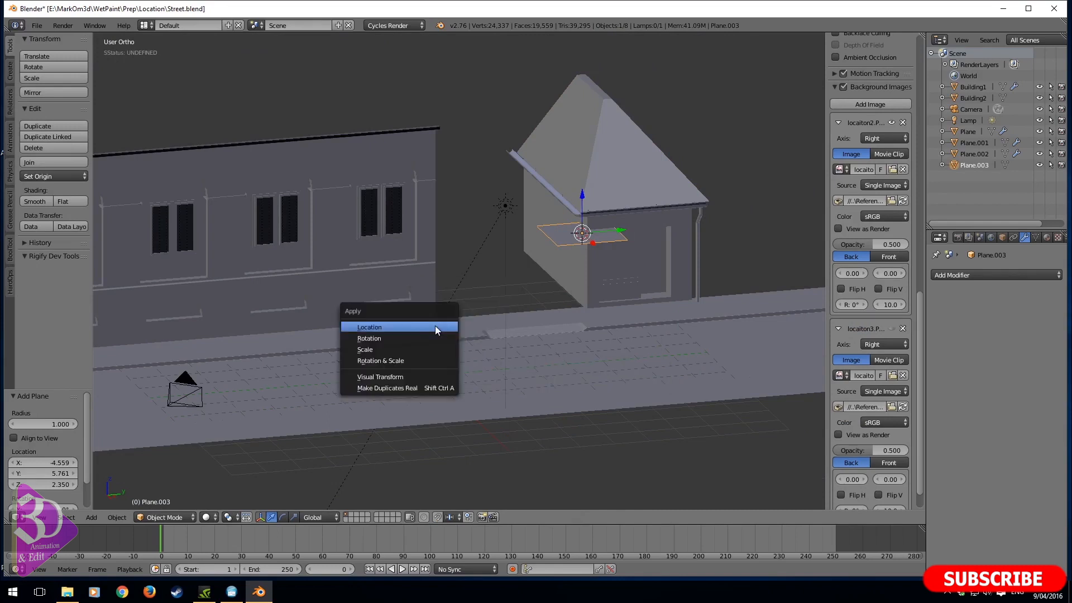
pyautogui.click(436, 328)
pyautogui.press('Tab')
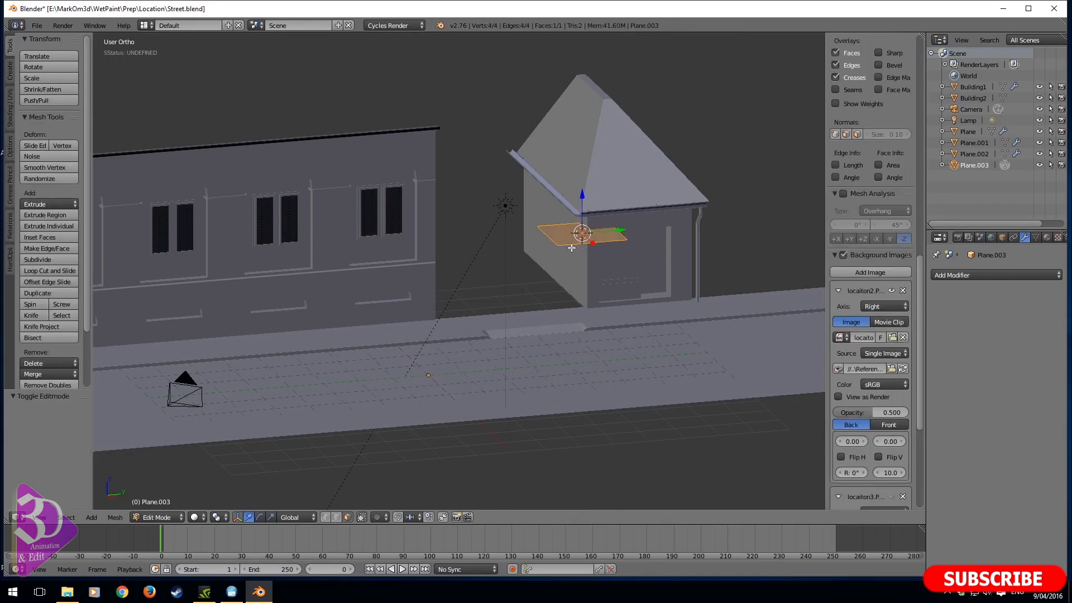
# - Stand the new plane upright facing the street by rotating it 90° about X and 90° about Z
pyautogui.write('rx90')
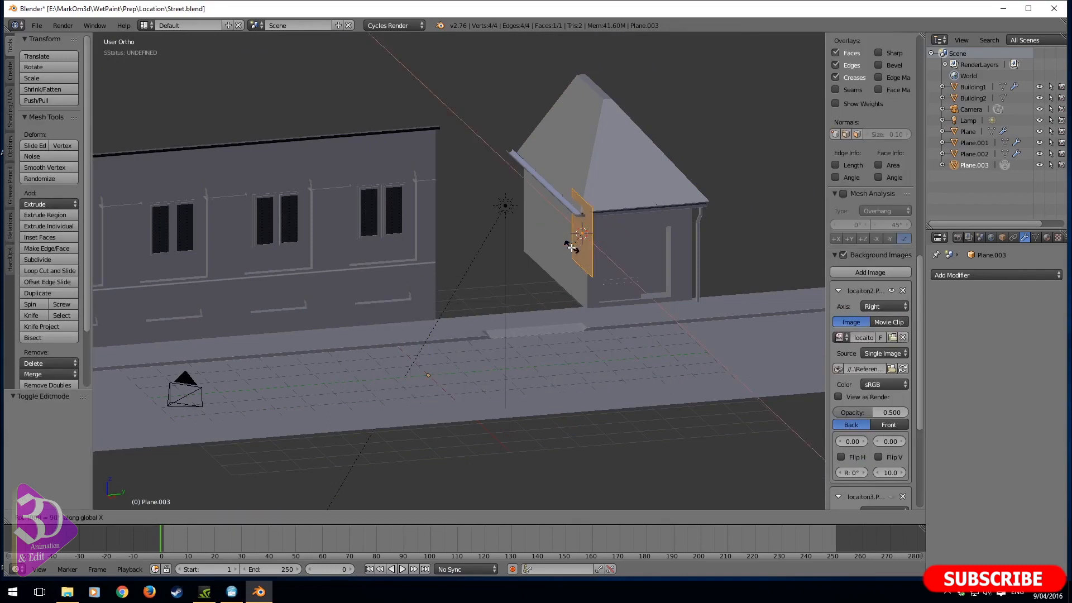
pyautogui.press('Return')
pyautogui.write('rz90')
pyautogui.press('Return')
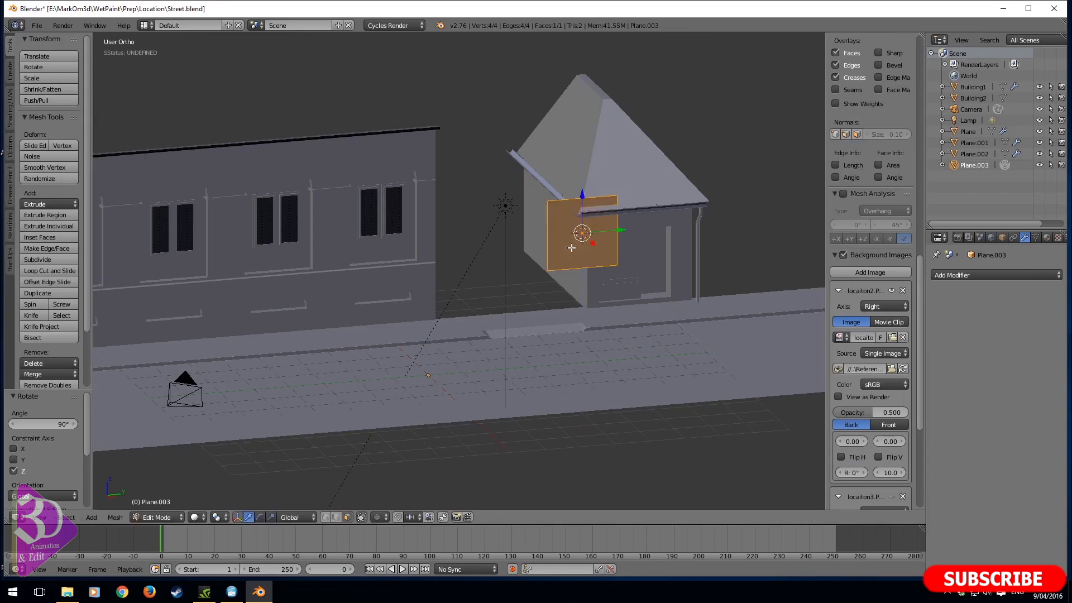
# - In right view, position the upright plane against the second building's side wall with its base at pavement level
pyautogui.press('KP_3')
pyautogui.keyDown('shift'); pyautogui.moveTo(504, 200); pyautogui.dragTo(444, 244, button='middle'); pyautogui.keyUp('shift')
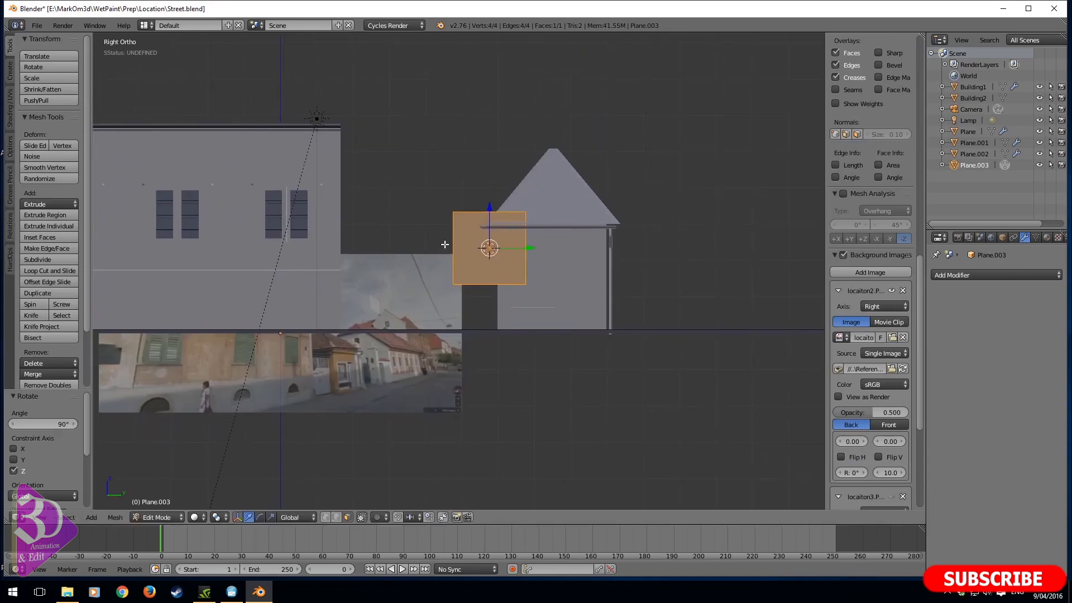
pyautogui.press('g')
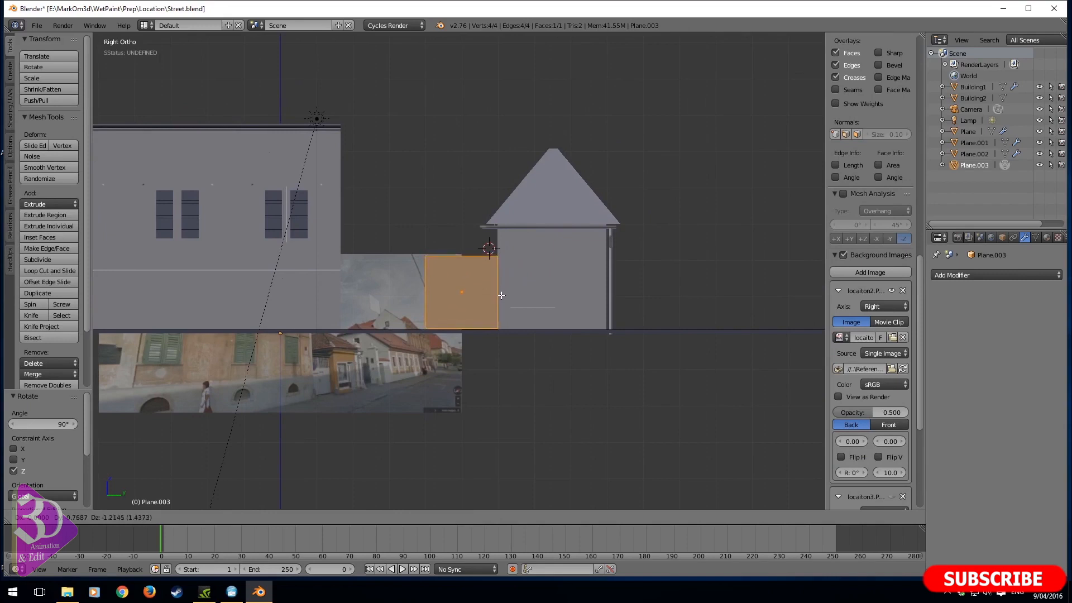
pyautogui.click(501, 294)
pyautogui.scroll(8, 560, 234)
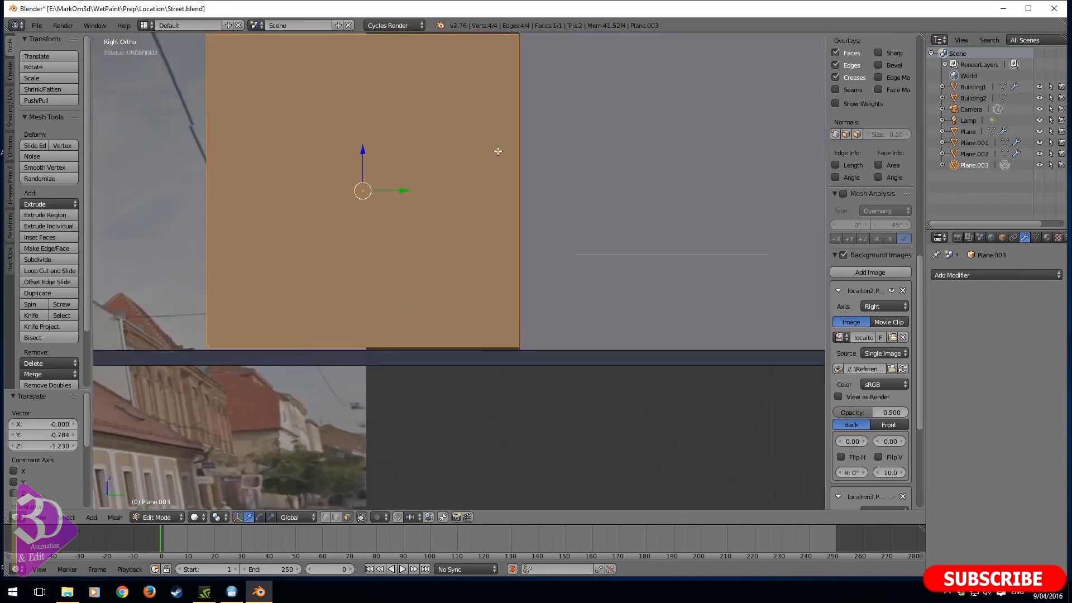
pyautogui.scroll(3, 497, 151)
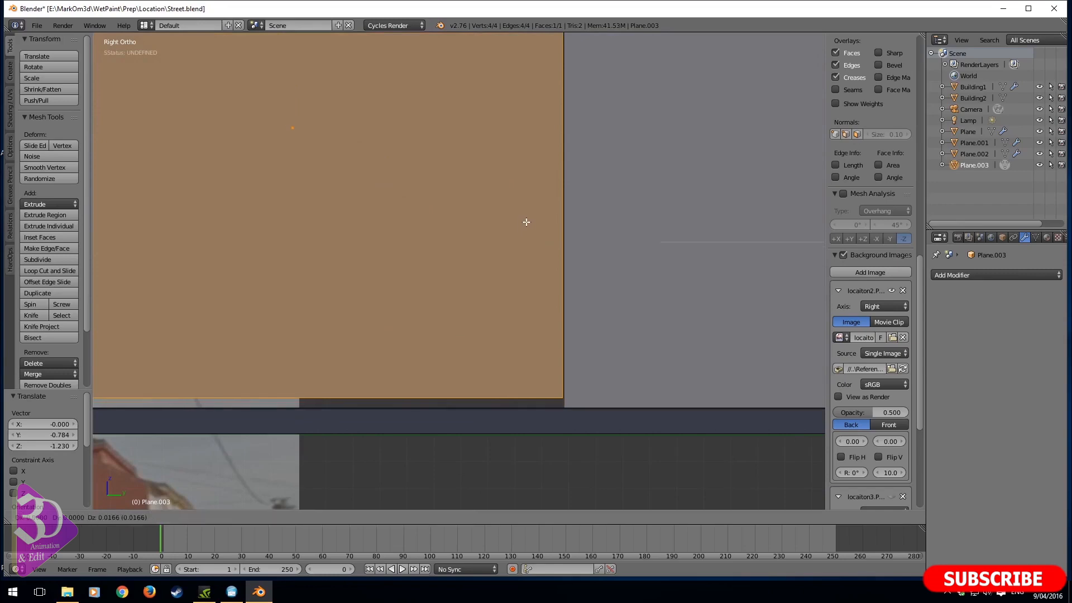
pyautogui.scroll(-2, 524, 234)
pyautogui.moveTo(524, 234); pyautogui.dragTo(633, 289, button='middle')
pyautogui.keyDown('shift'); pyautogui.moveTo(568, 228); pyautogui.dragTo(469, 117, button='middle'); pyautogui.keyUp('shift')
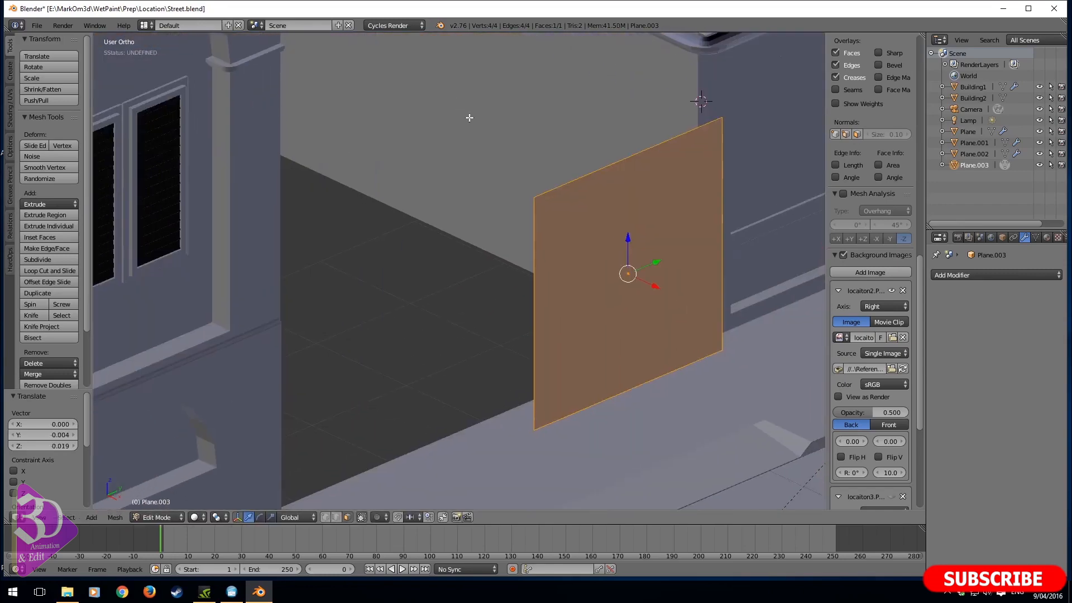
# - Move the pavement mesh's rear edge loop between the buildings back along X to extend the ground through the gap
pyautogui.keyDown('shift'); pyautogui.moveTo(579, 476); pyautogui.dragTo(531, 318, button='middle'); pyautogui.keyUp('shift')
pyautogui.press('Tab')
pyautogui.rightClick(382, 315)
pyautogui.press('Tab')
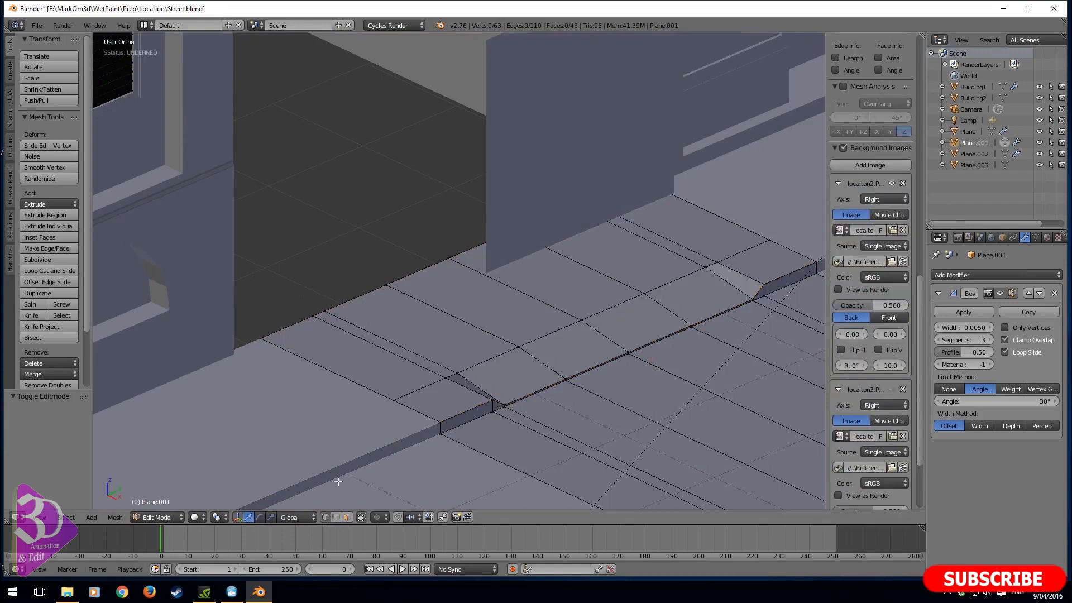
pyautogui.keyDown('alt'); pyautogui.rightClick(343, 292); pyautogui.keyUp('alt')
pyautogui.press('g')
pyautogui.press('x')
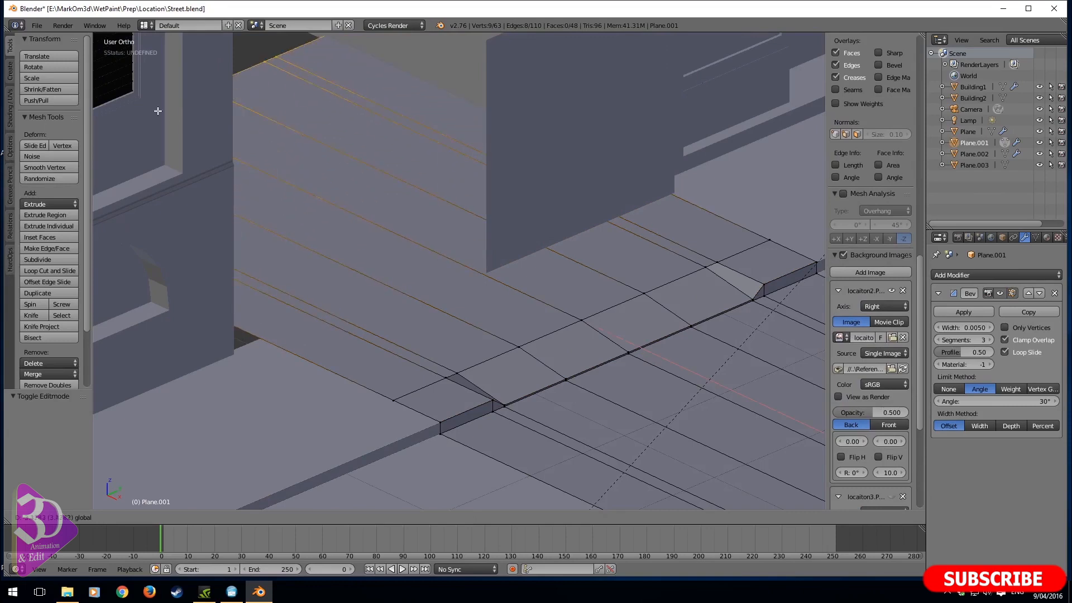
pyautogui.click(721, 39)
pyautogui.keyDown('shift'); pyautogui.moveTo(528, 172); pyautogui.dragTo(586, 122, button='middle'); pyautogui.keyUp('shift')
pyautogui.press('Tab')
# - Move the first building 0.605 along Y towards the second building, using top view in wireframe
pyautogui.rightClick(211, 277)
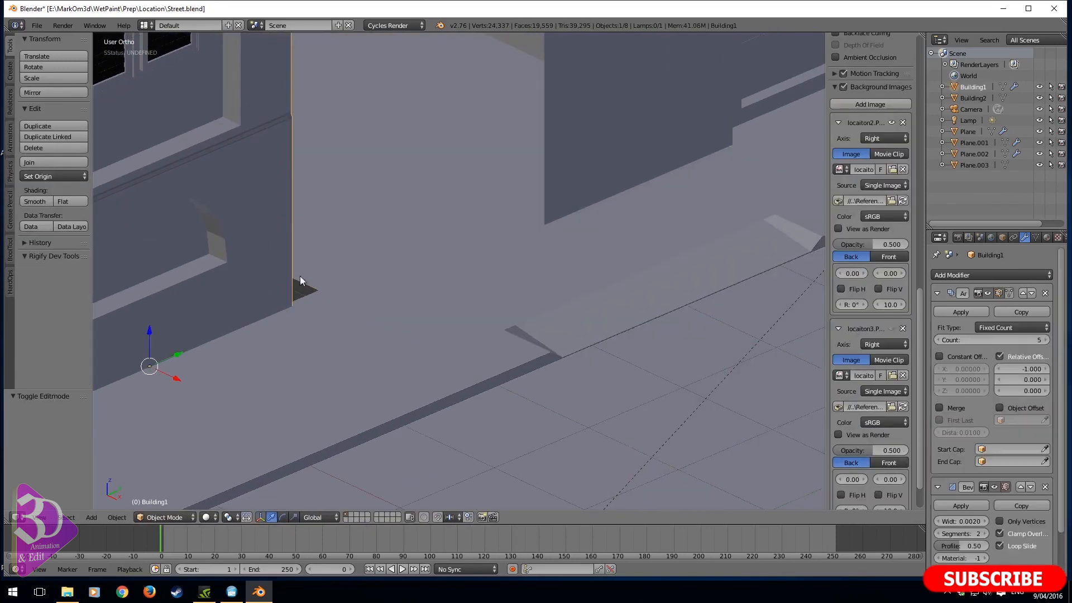
pyautogui.scroll(-4, 335, 288)
pyautogui.press('KP_7')
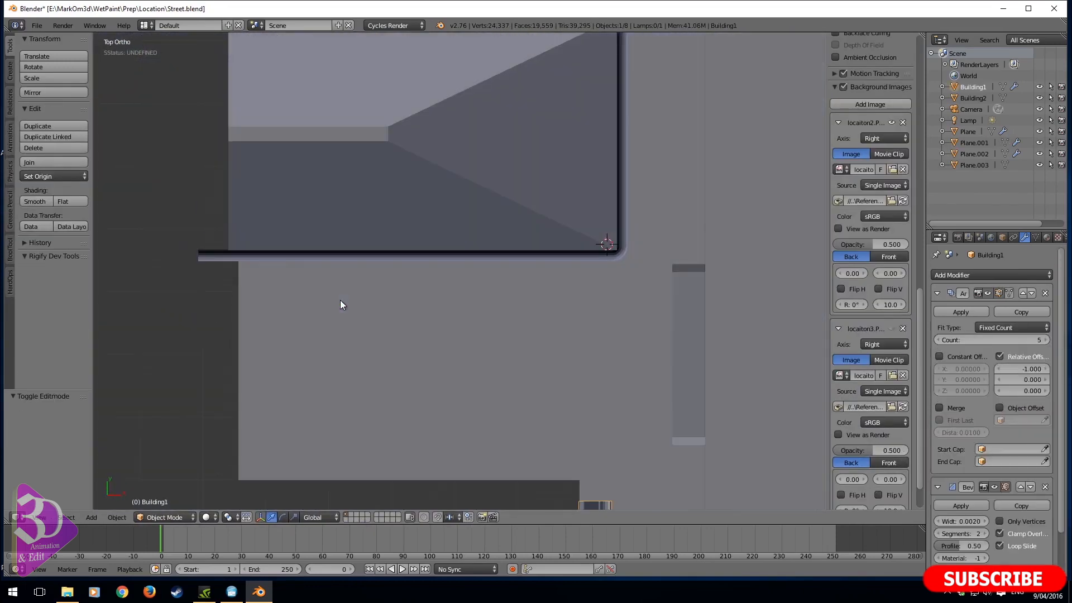
pyautogui.press('z')
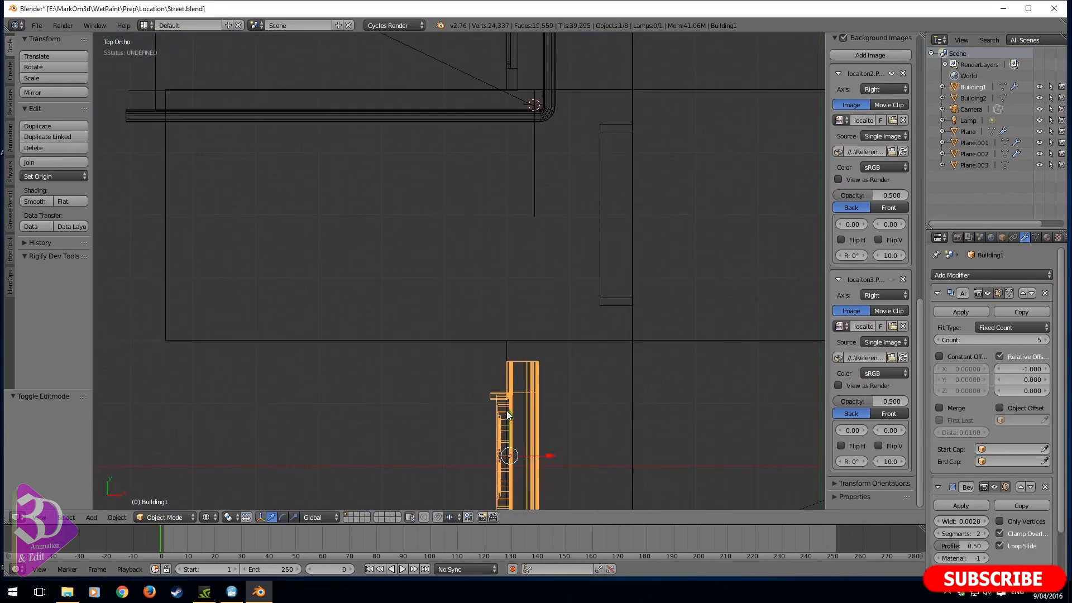
pyautogui.press('g')
pyautogui.press('y')
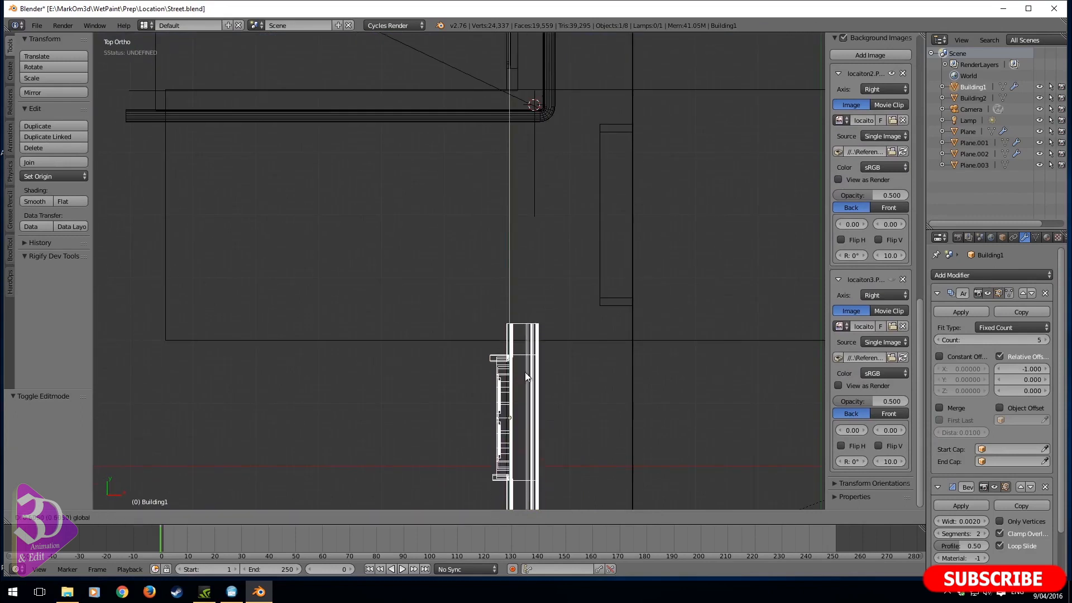
pyautogui.click(524, 372)
# - Select the second building and shift it 0.018 along Y
pyautogui.keyDown('shift'); pyautogui.scroll(4, 531, 353); pyautogui.keyUp('shift')
pyautogui.rightClick(493, 184)
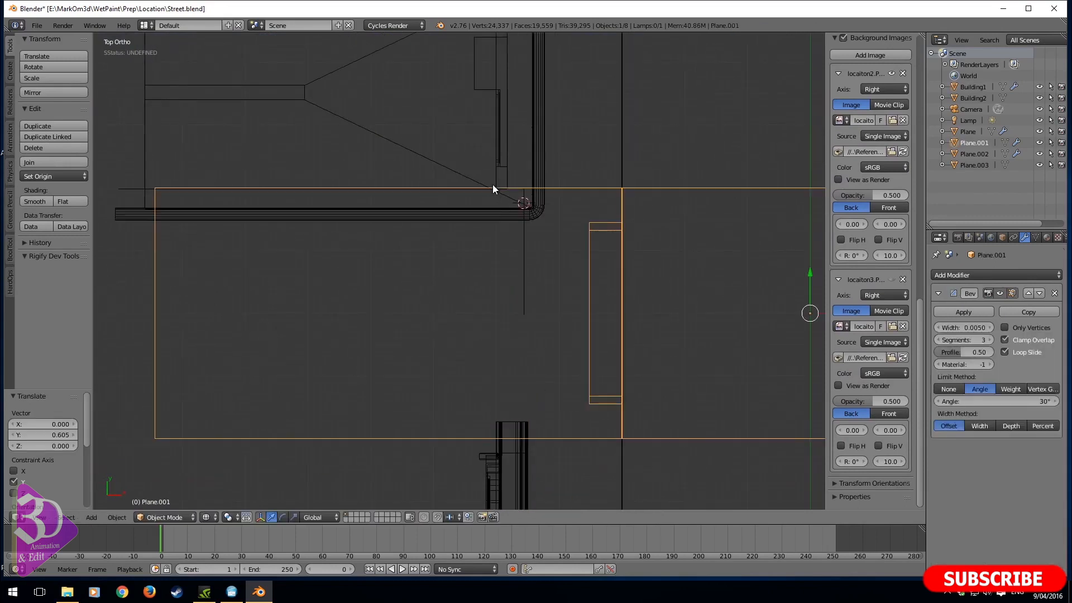
pyautogui.rightClick(443, 165)
pyautogui.scroll(-4, 476, 170)
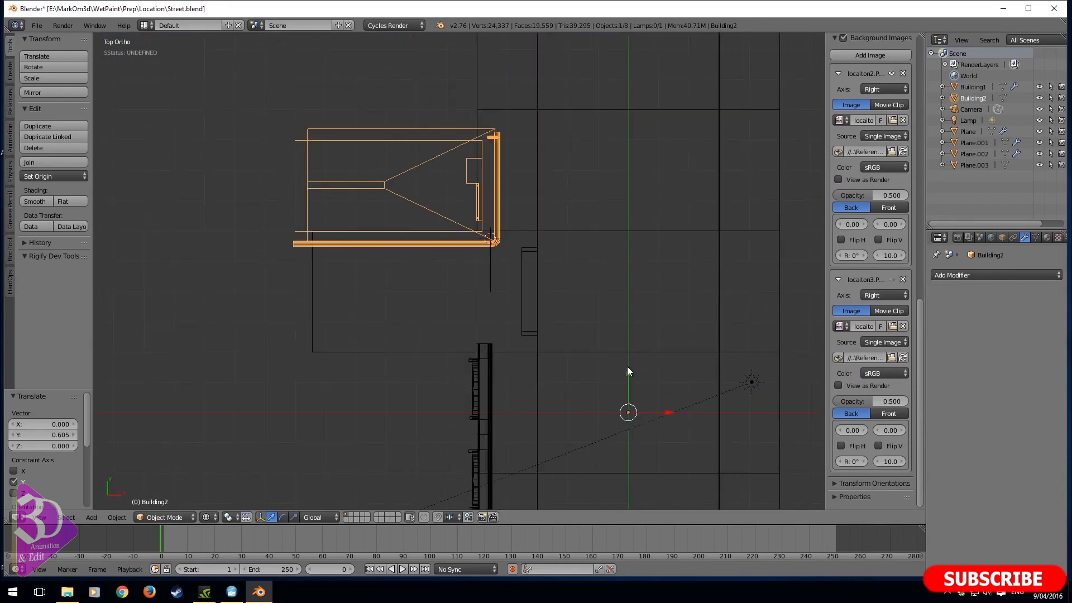
pyautogui.press('g')
pyautogui.press('y')
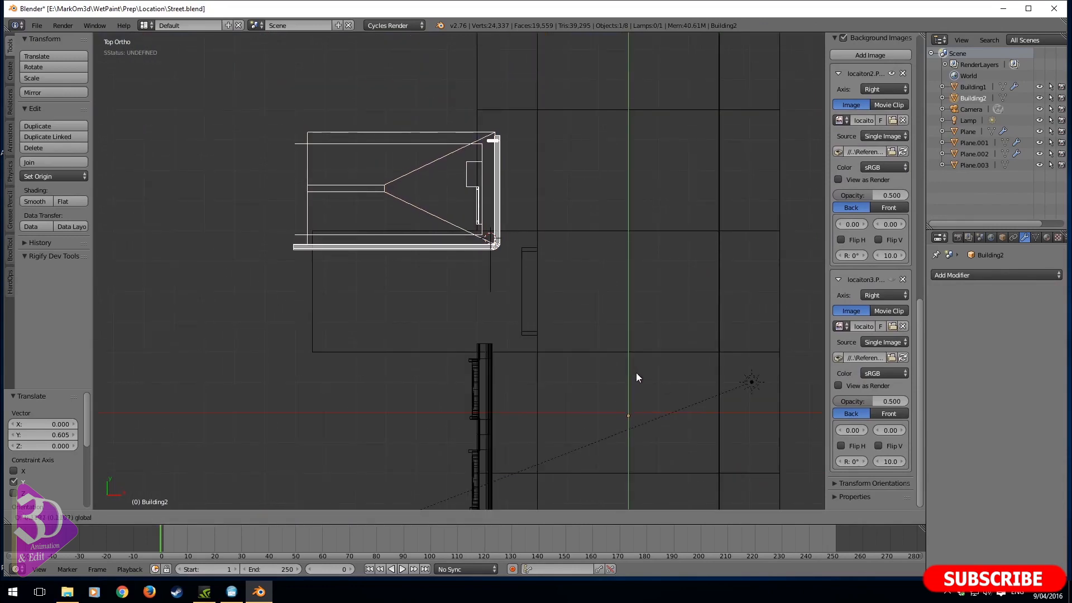
pyautogui.click(639, 370)
# - Restore solid shading, select the gate plane and move it -0.718 along X, back from the street
pyautogui.moveTo(638, 370)
pyautogui.mouseDown(button='middle')
pyautogui.moveTo(477, 281)
pyautogui.moveTo(488, 260)
pyautogui.moveTo(532, 267)
pyautogui.mouseUp(button='middle')
pyautogui.press('z')
pyautogui.scroll(3, 531, 267)
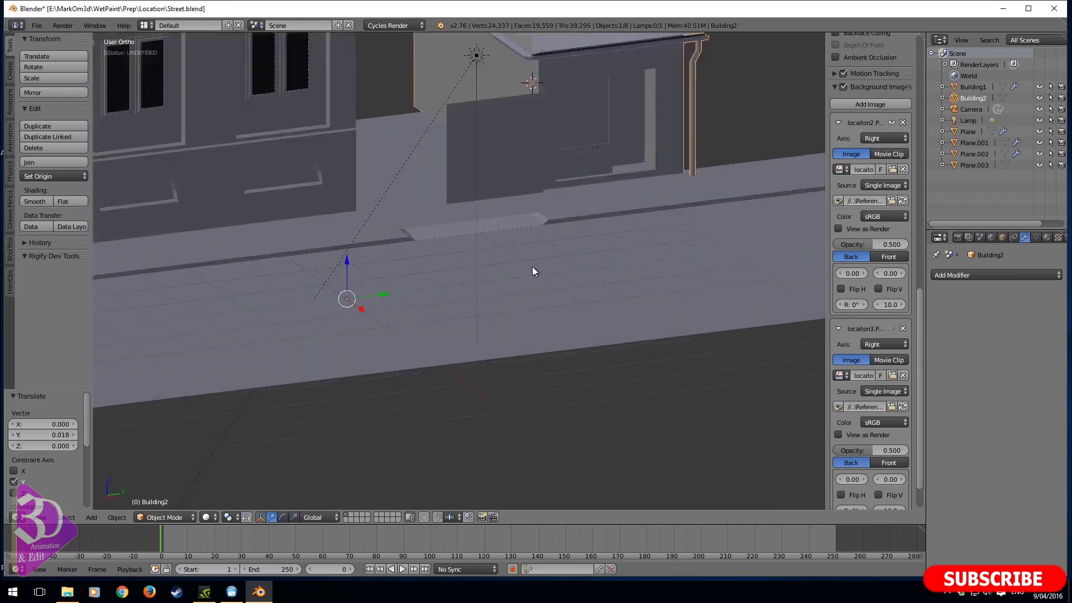
pyautogui.keyDown('shift'); pyautogui.moveTo(456, 215); pyautogui.dragTo(488, 376, button='middle'); pyautogui.keyUp('shift')
pyautogui.rightClick(521, 305)
pyautogui.keyDown('shift'); pyautogui.moveTo(525, 324); pyautogui.dragTo(663, 392, button='middle'); pyautogui.keyUp('shift')
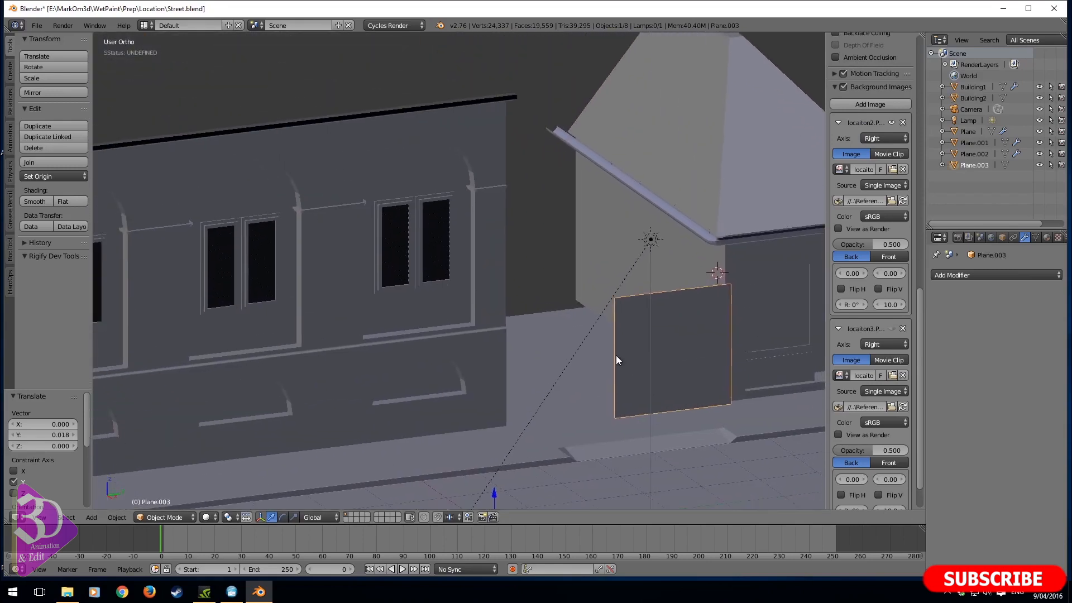
pyautogui.keyDown('shift'); pyautogui.moveTo(616, 355); pyautogui.dragTo(514, 224, button='middle'); pyautogui.keyUp('shift')
pyautogui.moveTo(406, 410); pyautogui.dragTo(387, 399)
pyautogui.keyDown('shift'); pyautogui.moveTo(492, 325); pyautogui.dragTo(386, 390, button='middle'); pyautogui.keyUp('shift')
pyautogui.scroll(4, 477, 353)
# - In right view, scale the gate plane's mesh to 0.776 along Y and move it 0.219 along Y against the wall
pyautogui.press('KP_3')
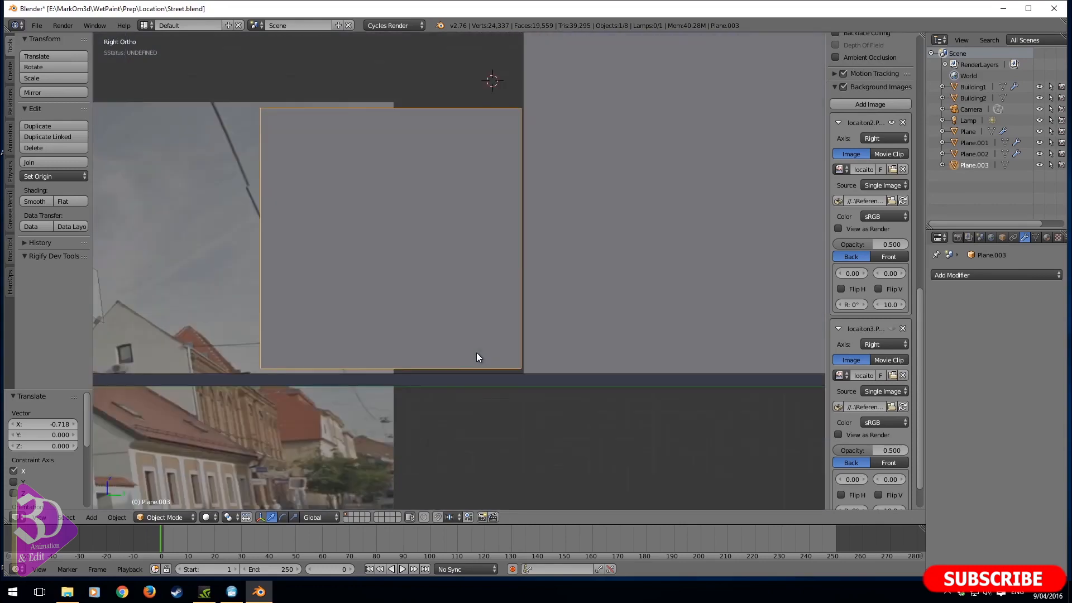
pyautogui.press('Tab')
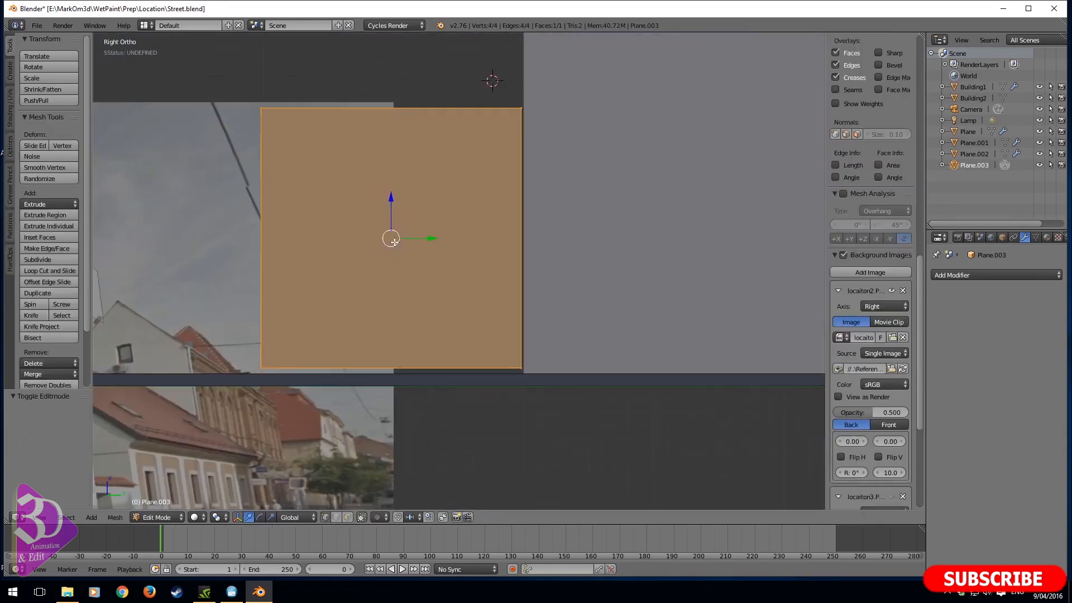
pyautogui.press('a')
pyautogui.press('a')
pyautogui.press('s')
pyautogui.press('x')
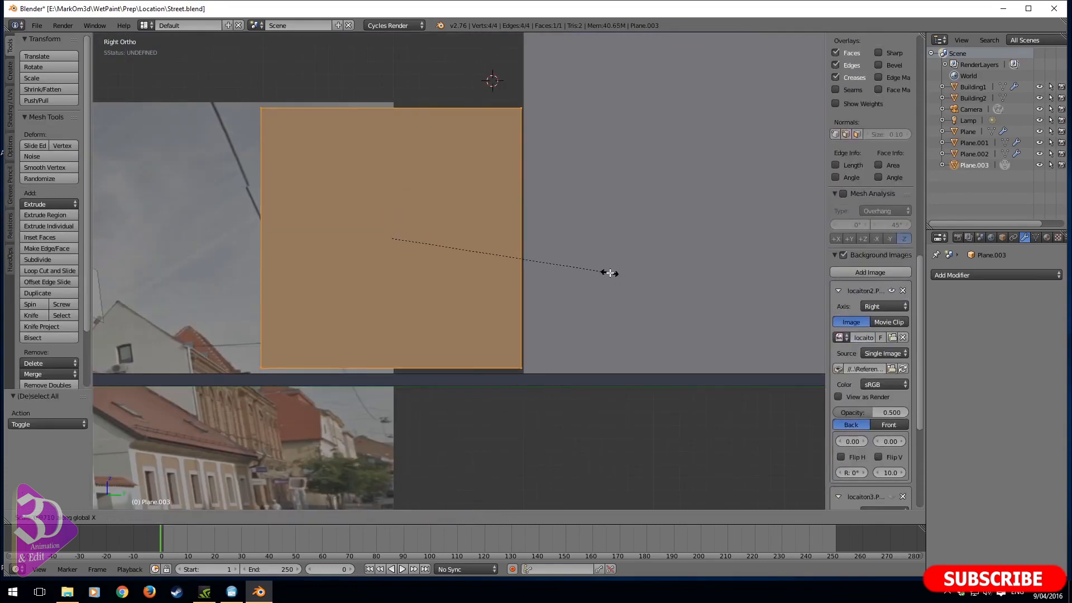
pyautogui.click(570, 272)
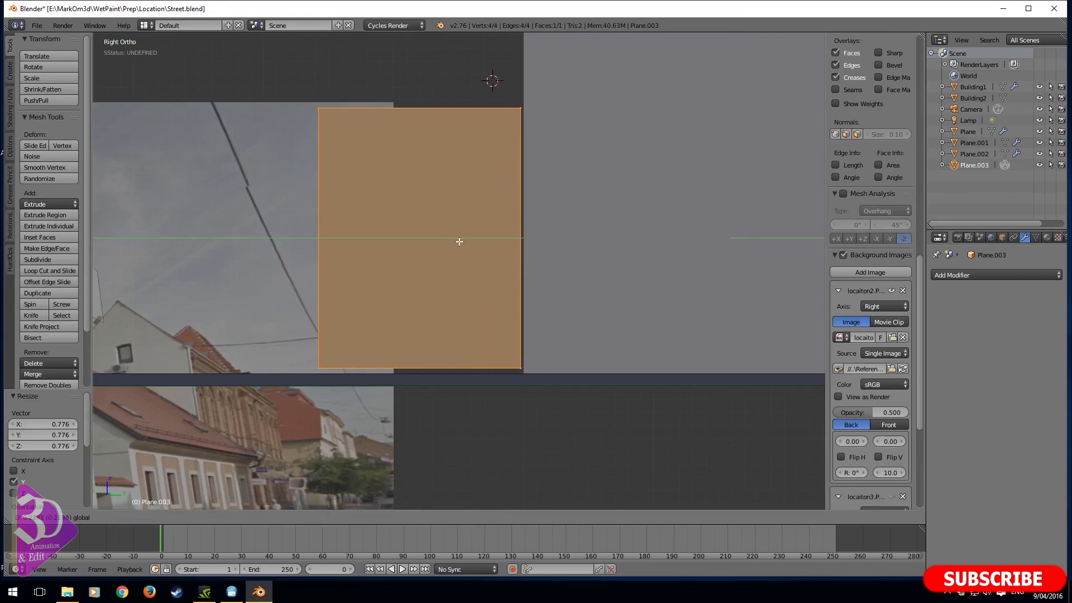
pyautogui.moveTo(459, 241); pyautogui.dragTo(460, 241)
pyautogui.keyDown('shift'); pyautogui.moveTo(464, 241); pyautogui.dragTo(457, 254, button='middle'); pyautogui.keyUp('shift')
# - Add one horizontal loop cut across the upper part of the gate plane
pyautogui.hotkey('ctrl', 'r')
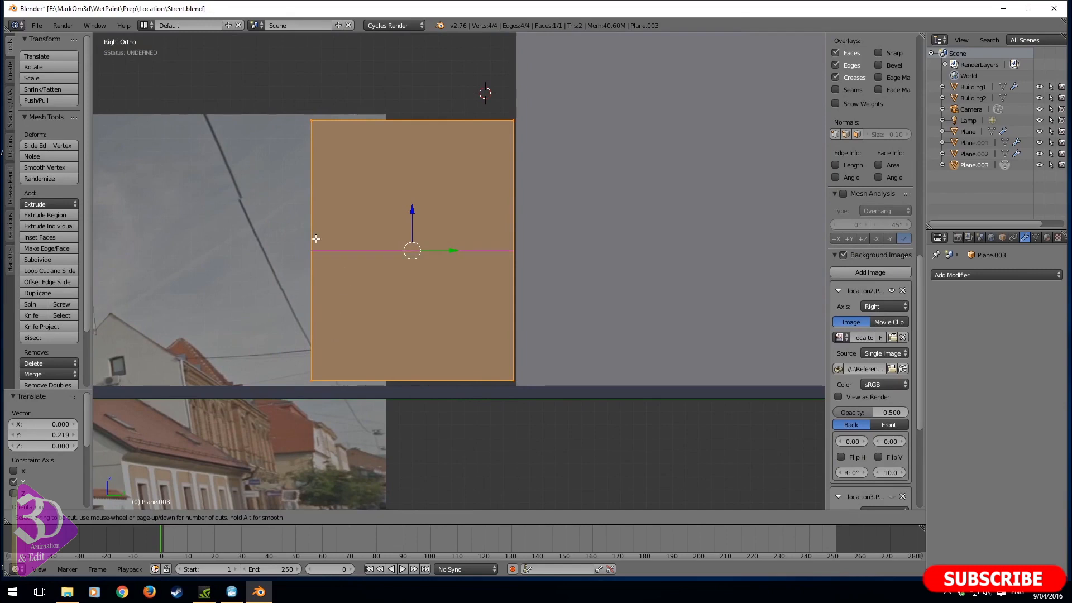
pyautogui.click(316, 239)
pyautogui.click(358, 204)
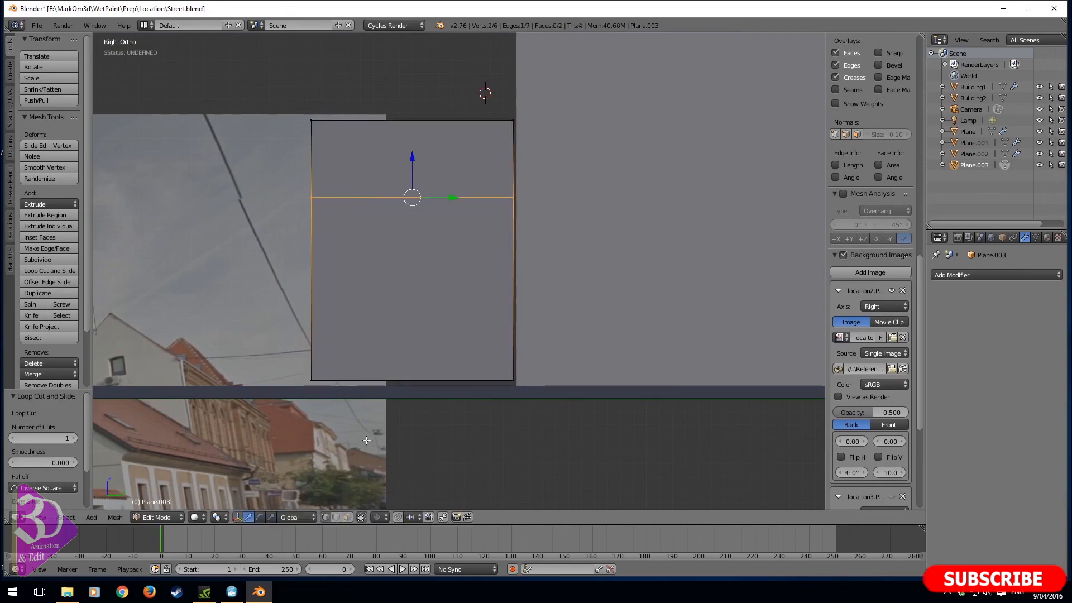
# - Rip the gate mesh along the horizontal cut edge, keeping the upper and lower sections in place
pyautogui.click(347, 516)
pyautogui.rightClick(432, 171)
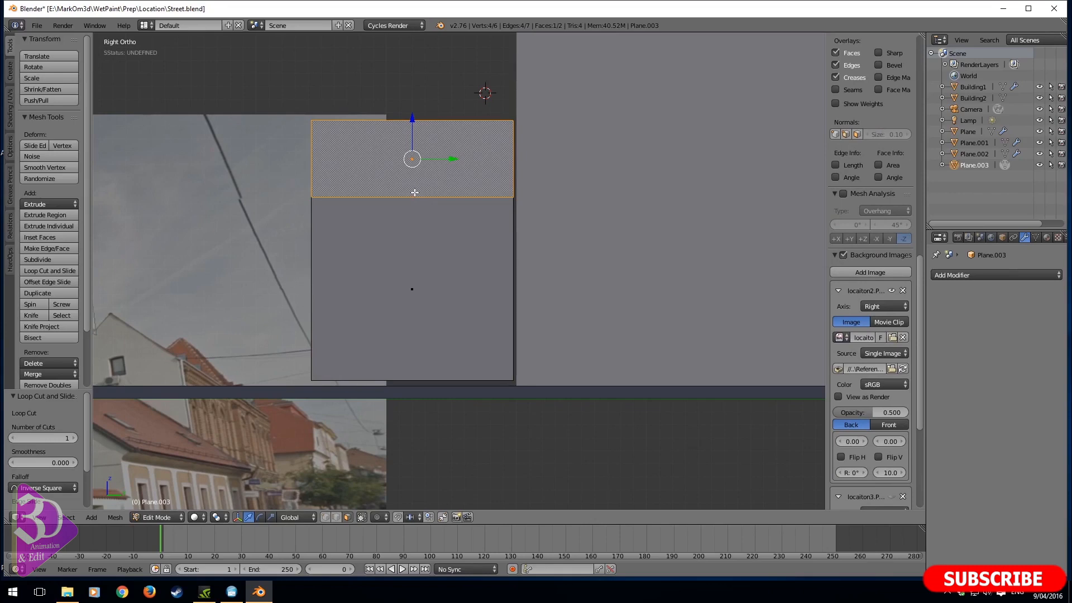
pyautogui.click(336, 516)
pyautogui.rightClick(424, 210)
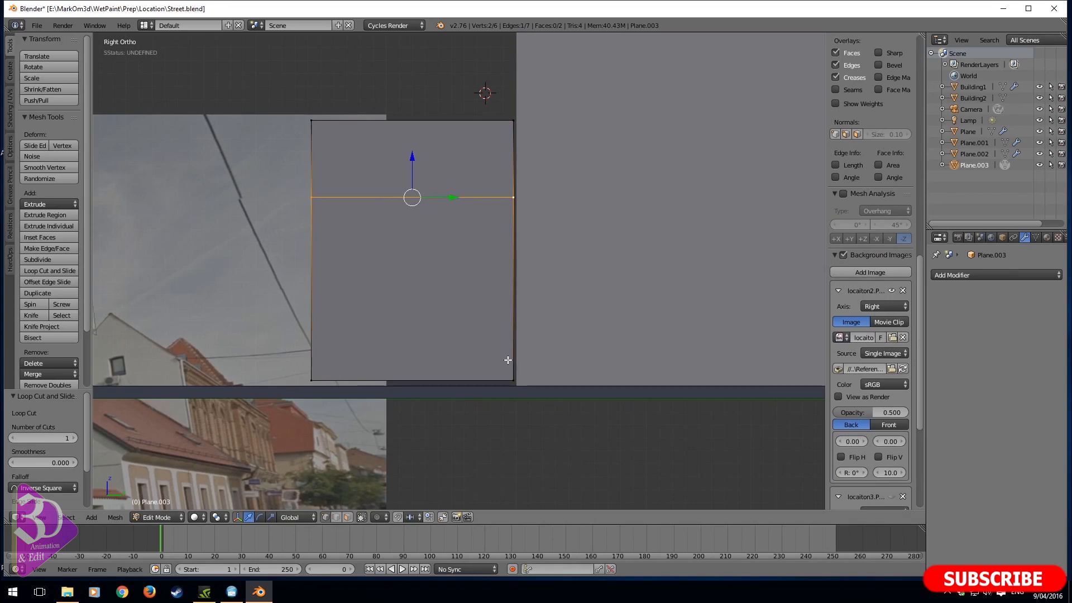
pyautogui.press('v')
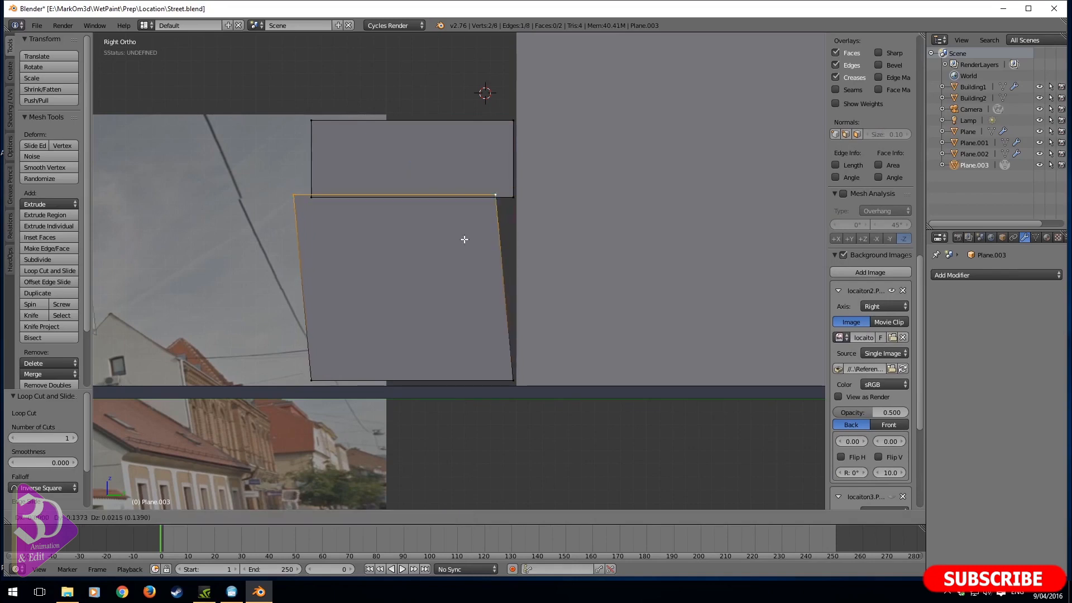
pyautogui.rightClick(476, 310)
# - Select the linked upper gate section and divide it with seven evenly spaced vertical loop cuts
pyautogui.rightClick(311, 119)
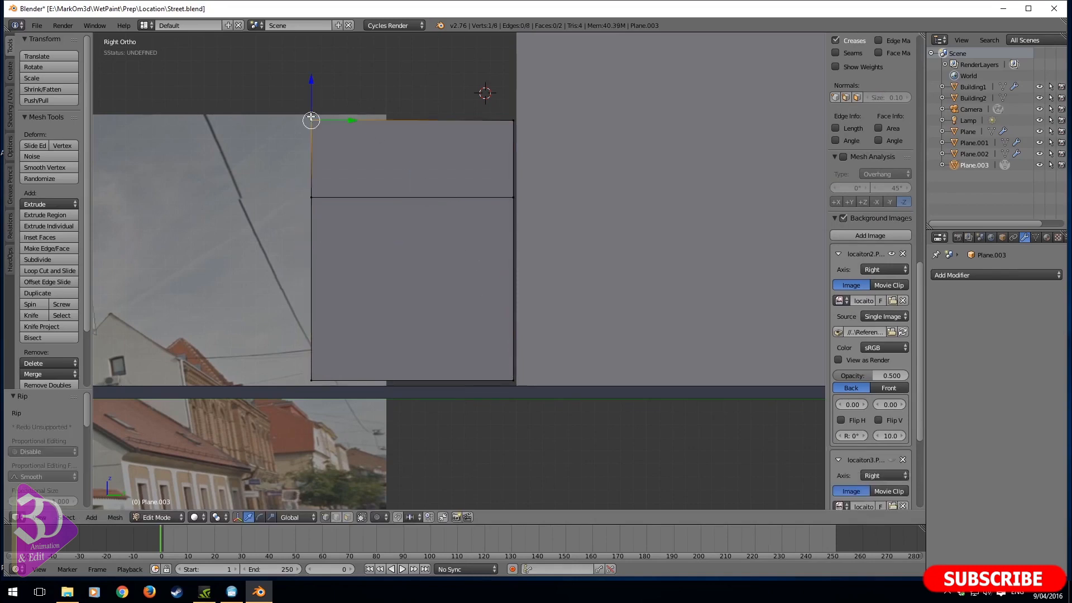
pyautogui.hotkey('ctrl', 'l')
pyautogui.hotkey('ctrl', 'r')
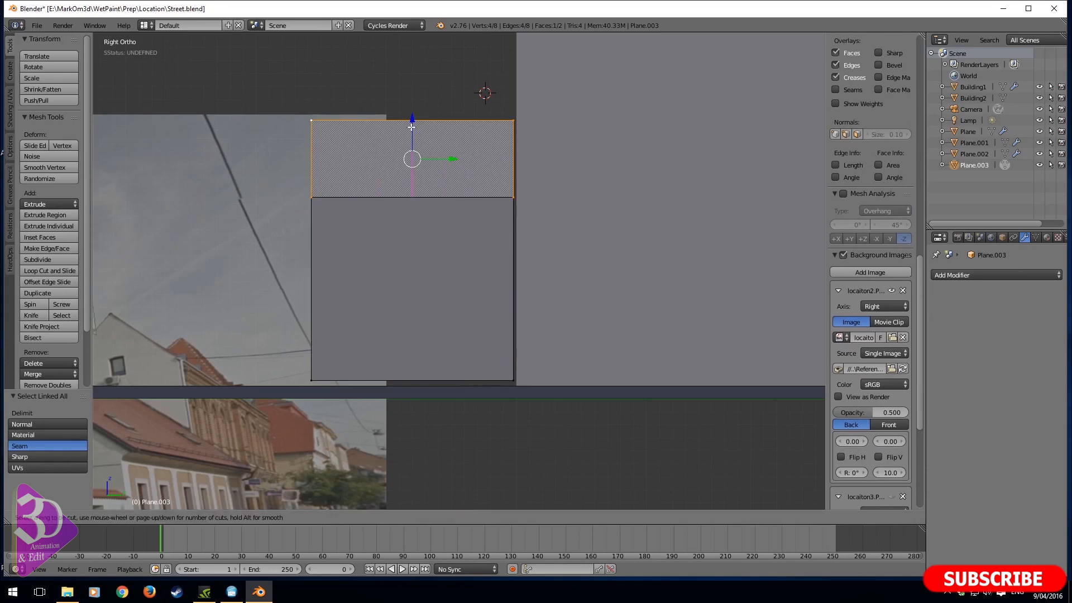
pyautogui.scroll(2, 412, 128)
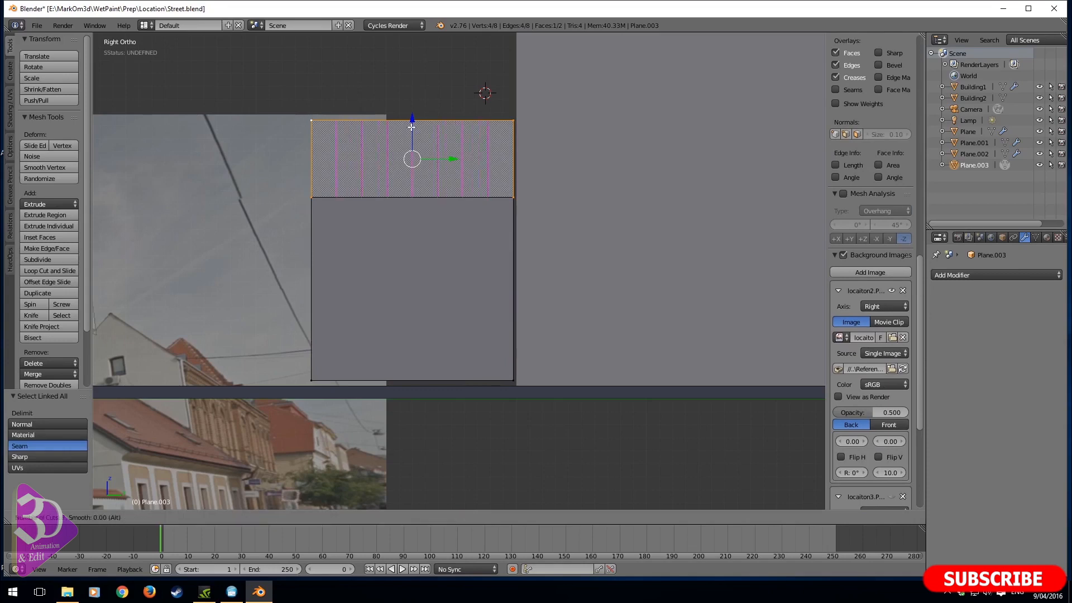
pyautogui.click(411, 127)
pyautogui.rightClick(412, 127)
# - Add three evenly spaced horizontal loop cuts to the upper gate section
pyautogui.hotkey('ctrl', 'r')
pyautogui.scroll(3, 410, 164)
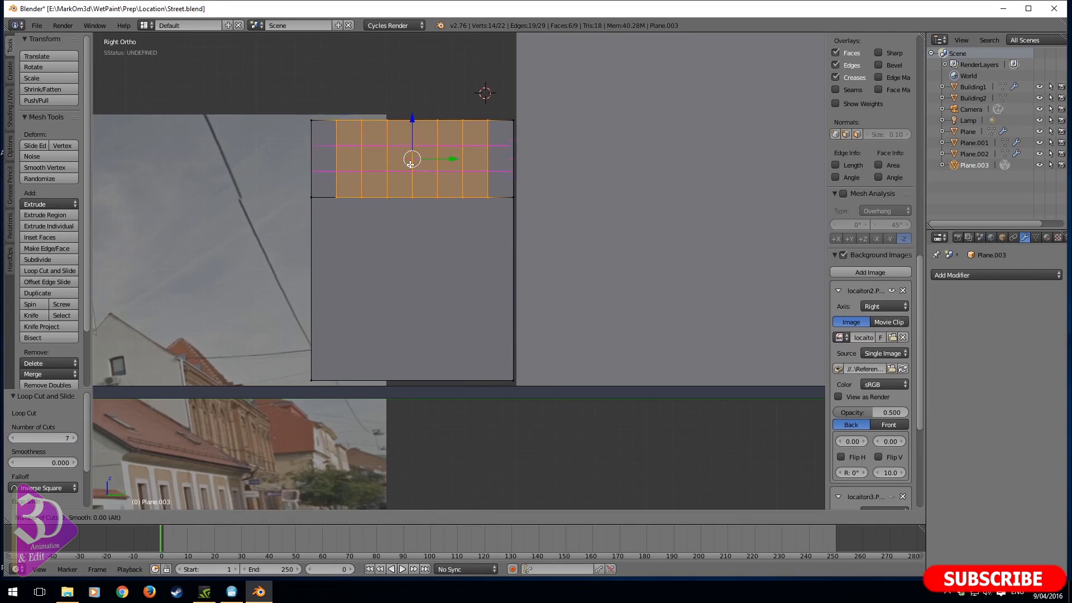
pyautogui.click(410, 164)
pyautogui.rightClick(410, 164)
# - In edge selection, select the inner vertical and horizontal edge loops of the upper gate section's grid
pyautogui.scroll(3, 411, 179)
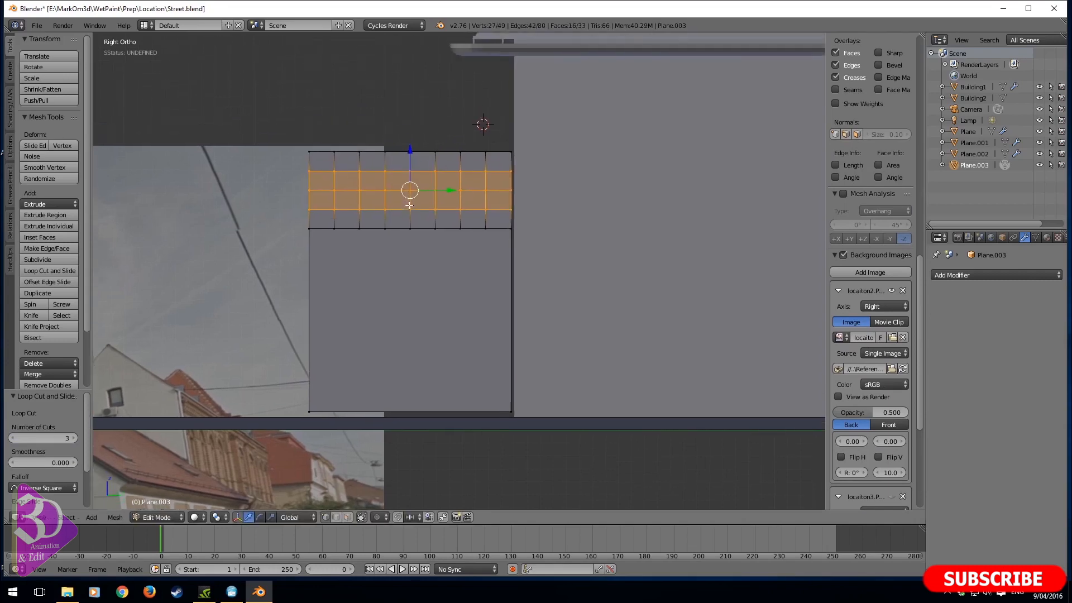
pyautogui.click(336, 517)
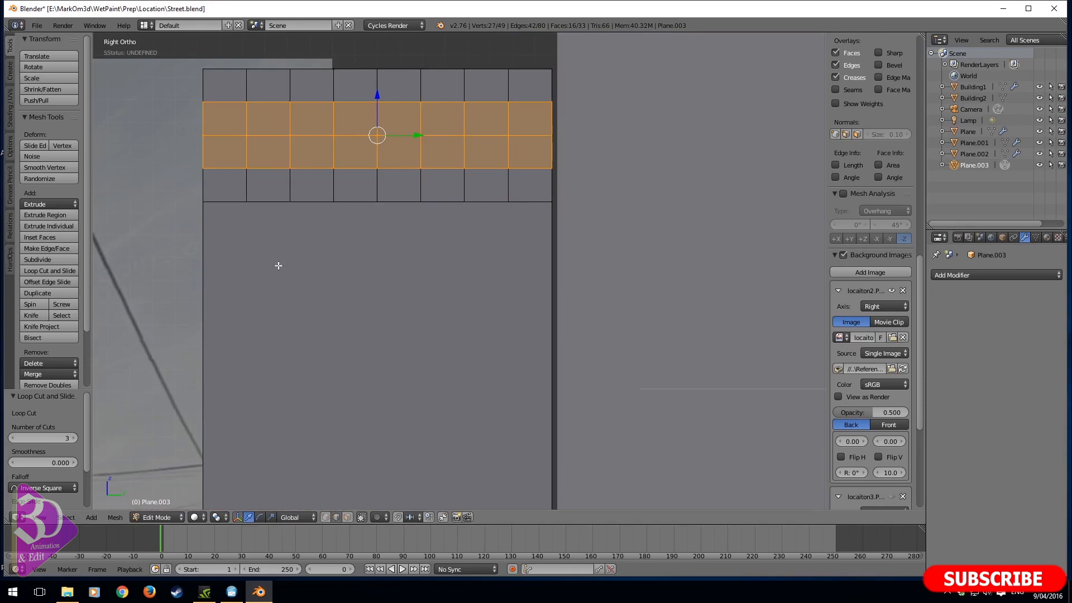
pyautogui.keyDown('alt'); pyautogui.rightClick(249, 158); pyautogui.keyUp('alt')
pyautogui.keyDown('alt'); pyautogui.keyDown('shift'); pyautogui.rightClick(307, 155); pyautogui.keyUp('shift'); pyautogui.keyUp('alt')
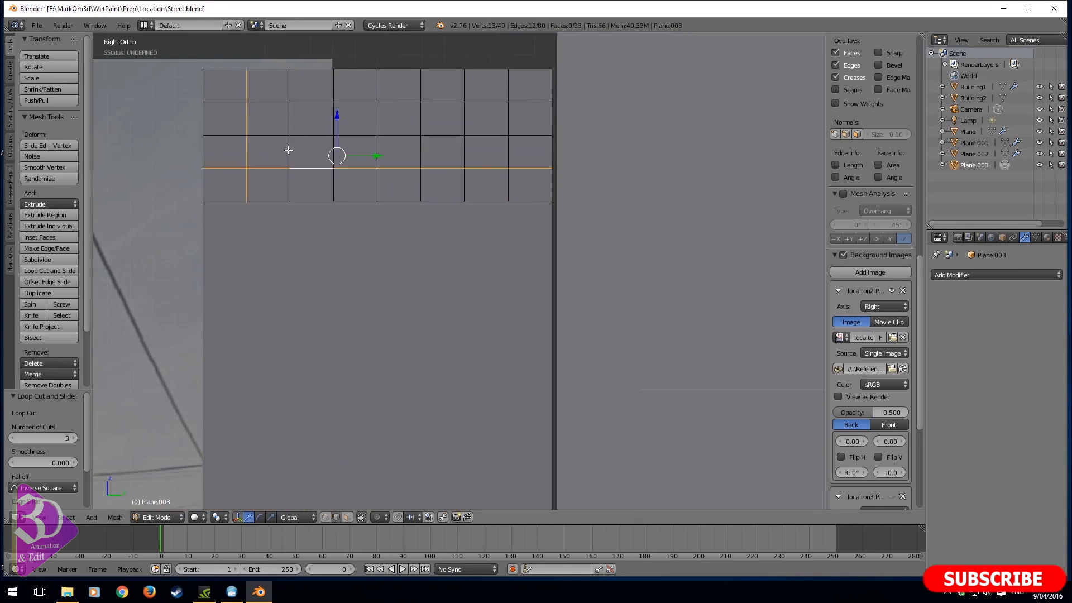
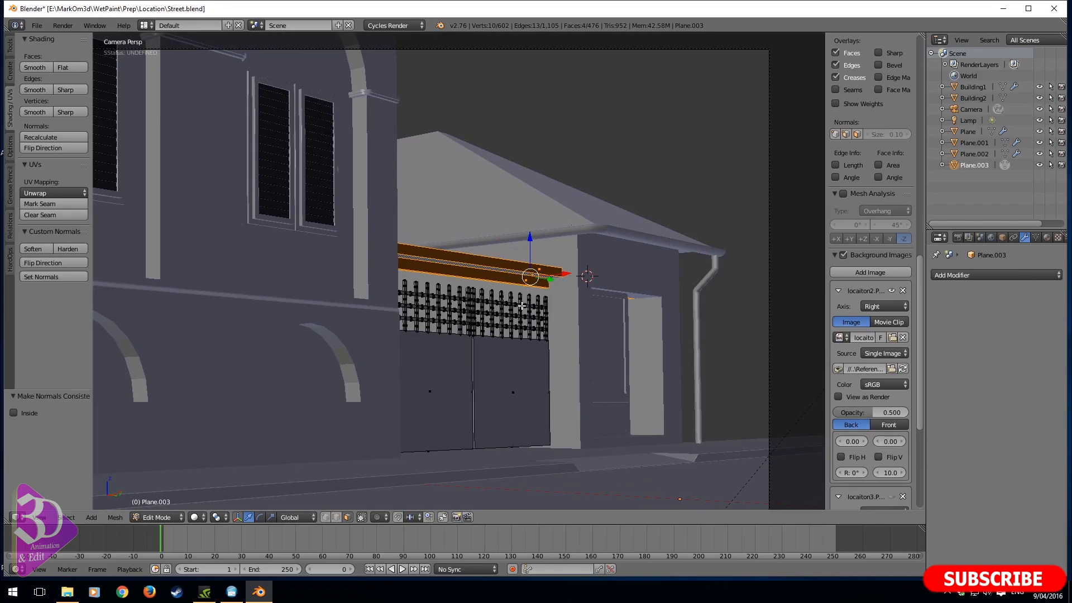
# - Try to recalculate the normals of the upper front face of the beam above the gate with the Inside option enabled
pyautogui.scroll(4, 513, 305)
pyautogui.press('Tab')
pyautogui.press('Tab')
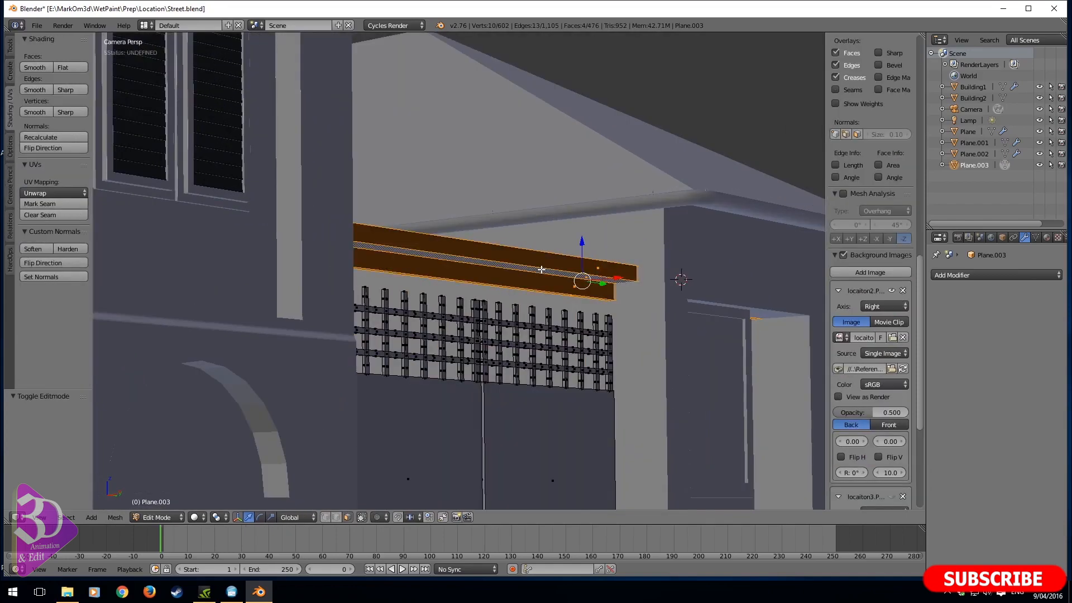
pyautogui.rightClick(533, 263)
pyautogui.hotkey('ctrl', 'n')
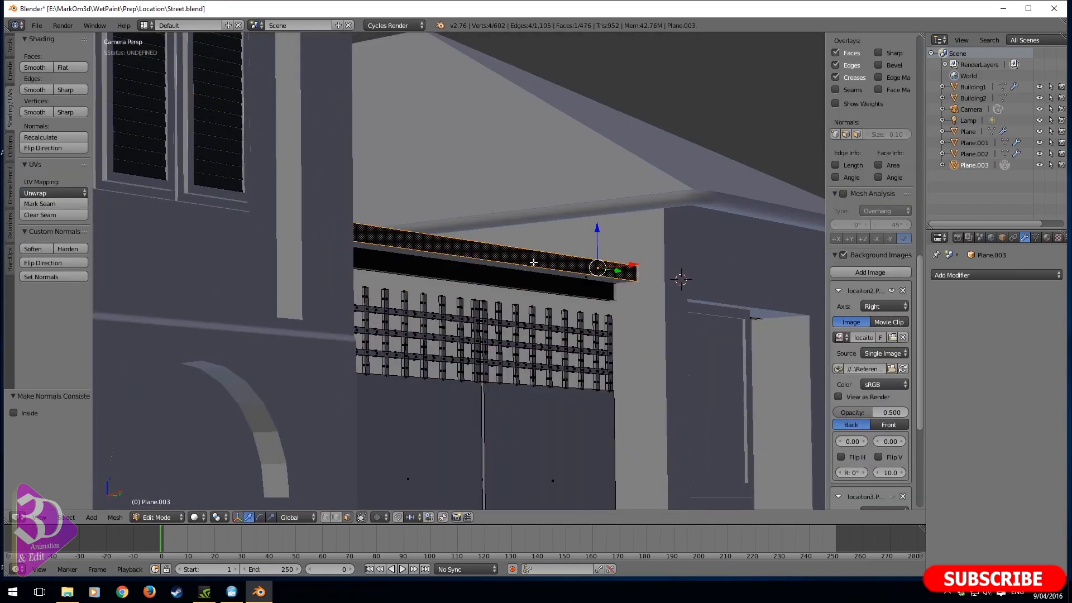
pyautogui.click(19, 413)
pyautogui.keyDown('shift'); pyautogui.moveTo(328, 364); pyautogui.dragTo(434, 391, button='middle'); pyautogui.keyUp('shift')
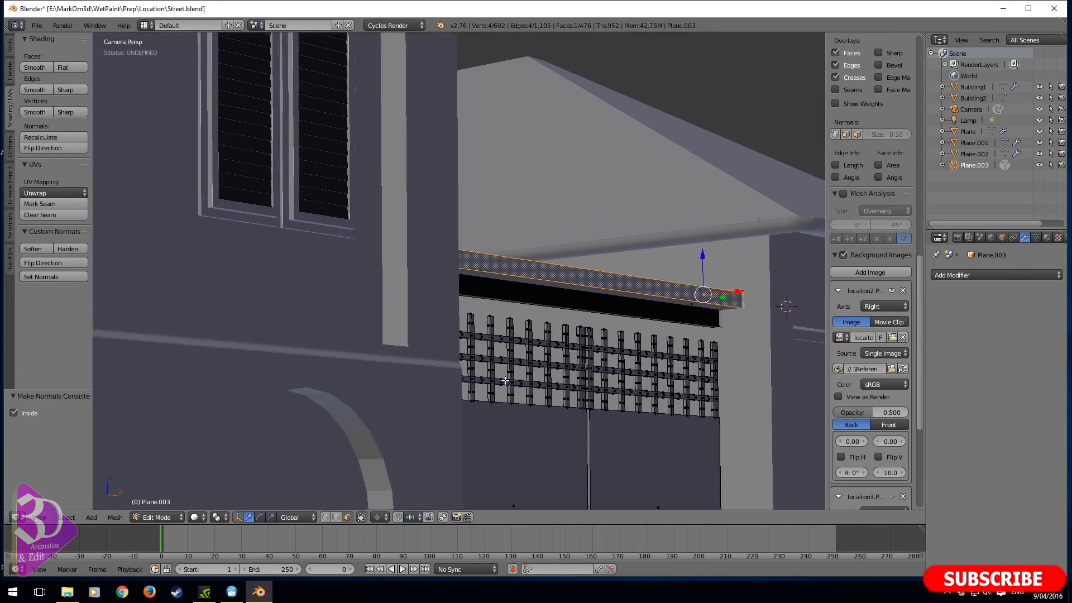
# - Recalculate the normals outward for the entire gate mesh, and inward for the linked beam above the gate
pyautogui.press('a')
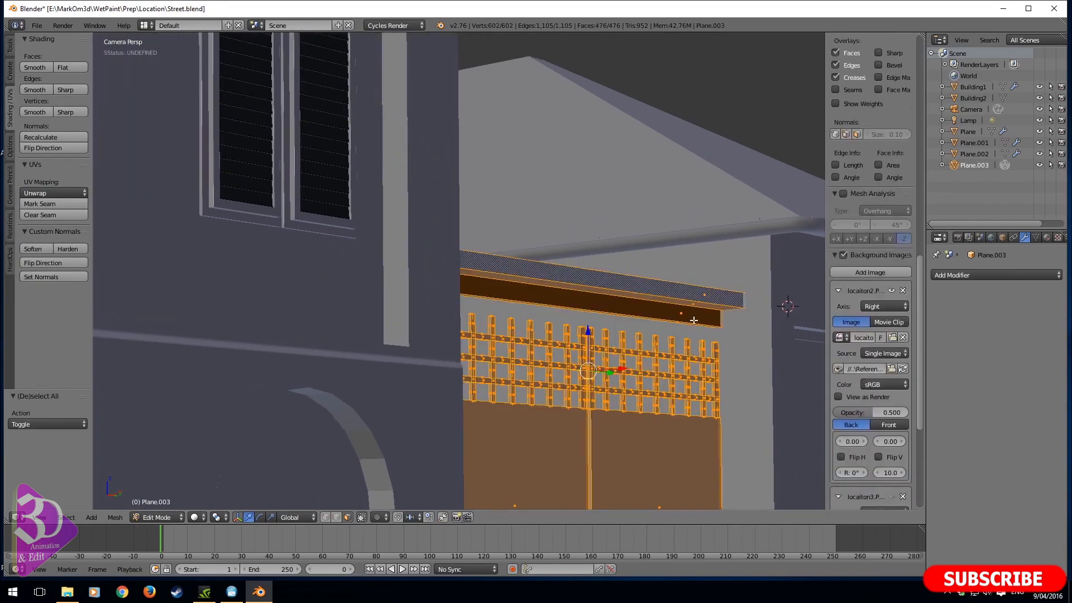
pyautogui.hotkey('ctrl', 'n')
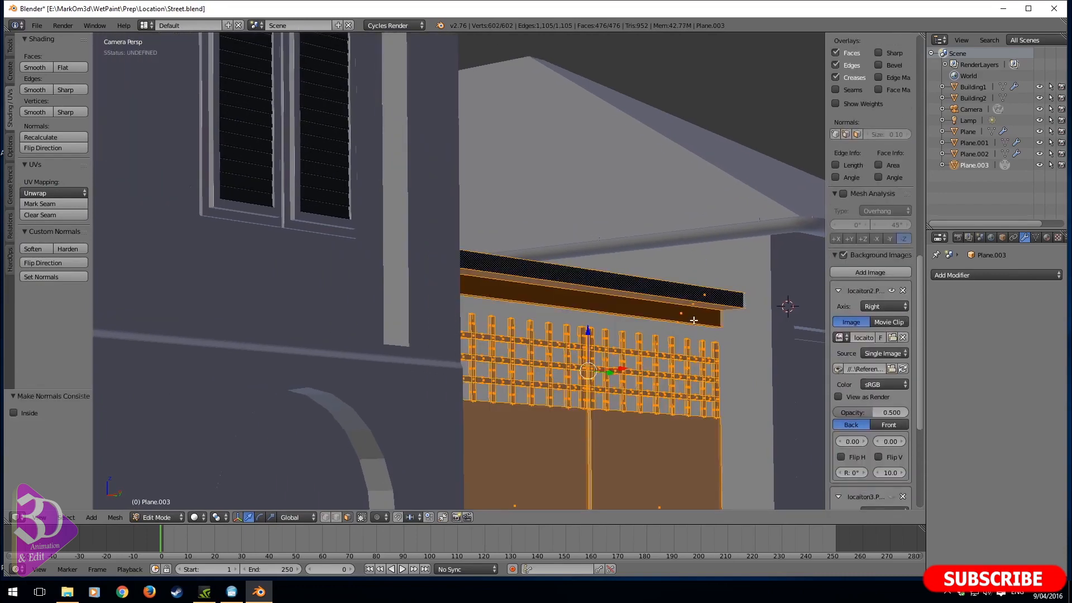
pyautogui.rightClick(693, 320)
pyautogui.hotkey('ctrl', 'l')
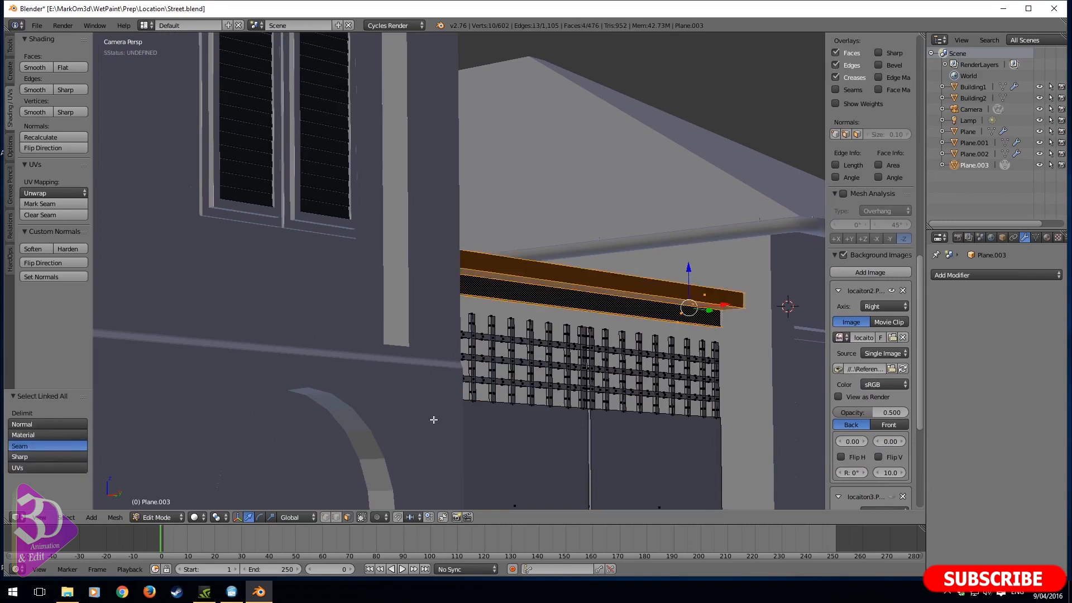
pyautogui.hotkey('ctrl', 'n')
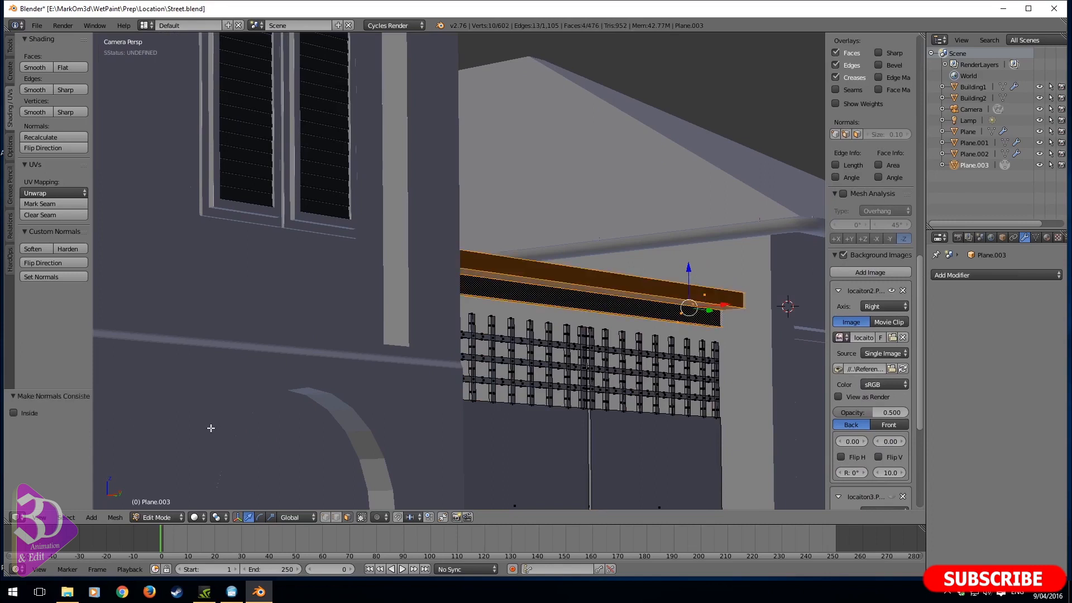
pyautogui.click(28, 414)
pyautogui.keyDown('shift'); pyautogui.moveTo(412, 330); pyautogui.dragTo(497, 346, button='middle'); pyautogui.keyUp('shift')
pyautogui.scroll(-3, 411, 310)
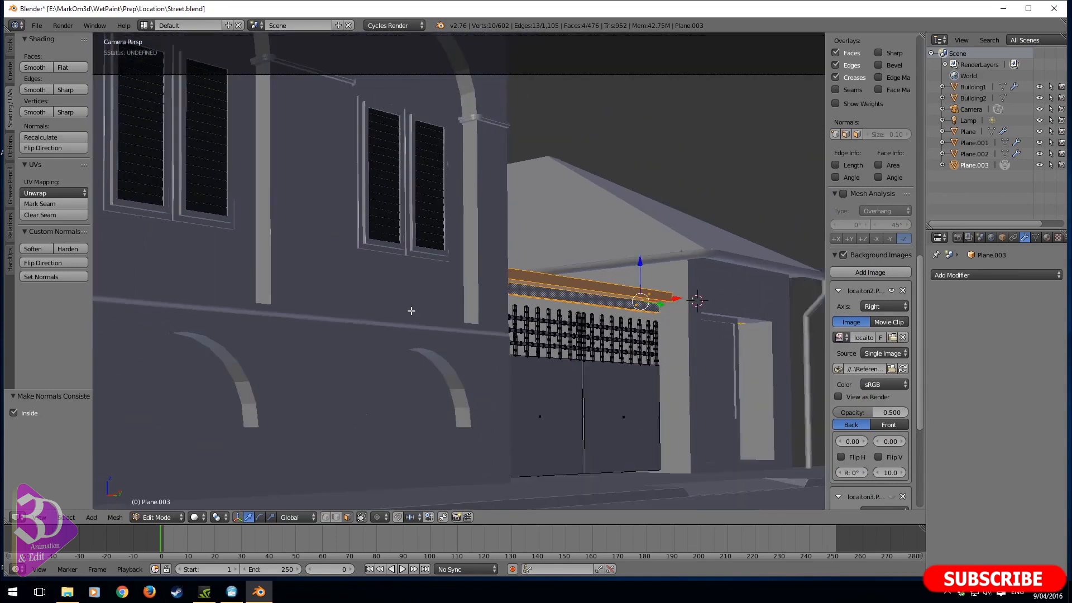
pyautogui.press('Tab')
# - Recalculate the normals of the black window shutters on the near building
pyautogui.rightClick(376, 187)
pyautogui.press('Tab')
pyautogui.moveTo(394, 218); pyautogui.dragTo(492, 318, button='middle')
pyautogui.scroll(6, 419, 261)
pyautogui.hotkey('ctrl', 'n')
pyautogui.moveTo(492, 319); pyautogui.dragTo(522, 309, button='middle')
pyautogui.scroll(-4, 522, 309)
pyautogui.press('Tab')
# - Select the gate object and rename it Fence
pyautogui.rightClick(614, 332)
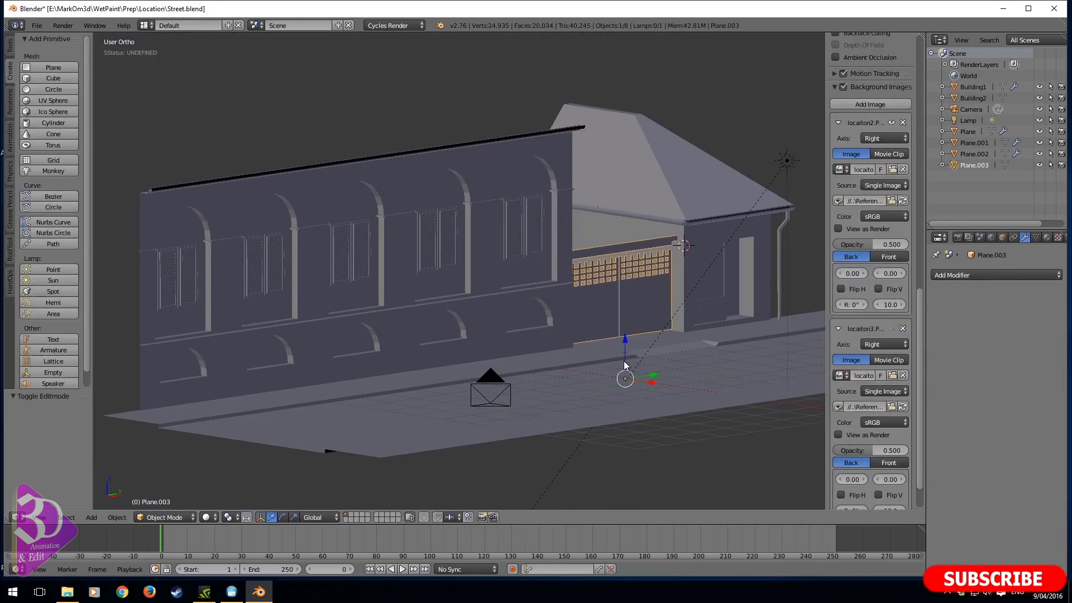
pyautogui.press('KP_0')
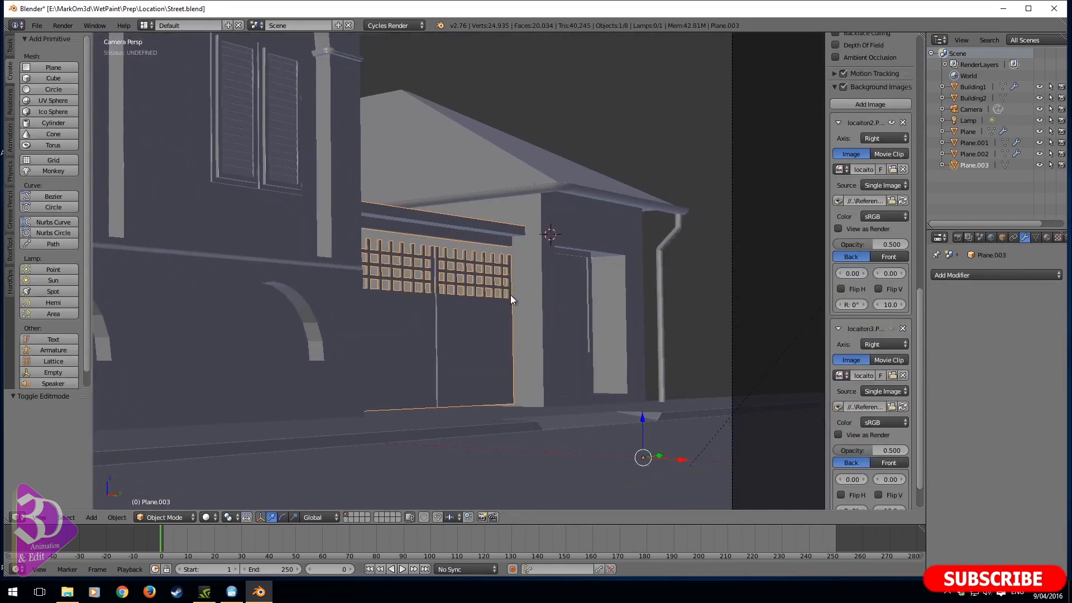
pyautogui.doubleClick(972, 165)
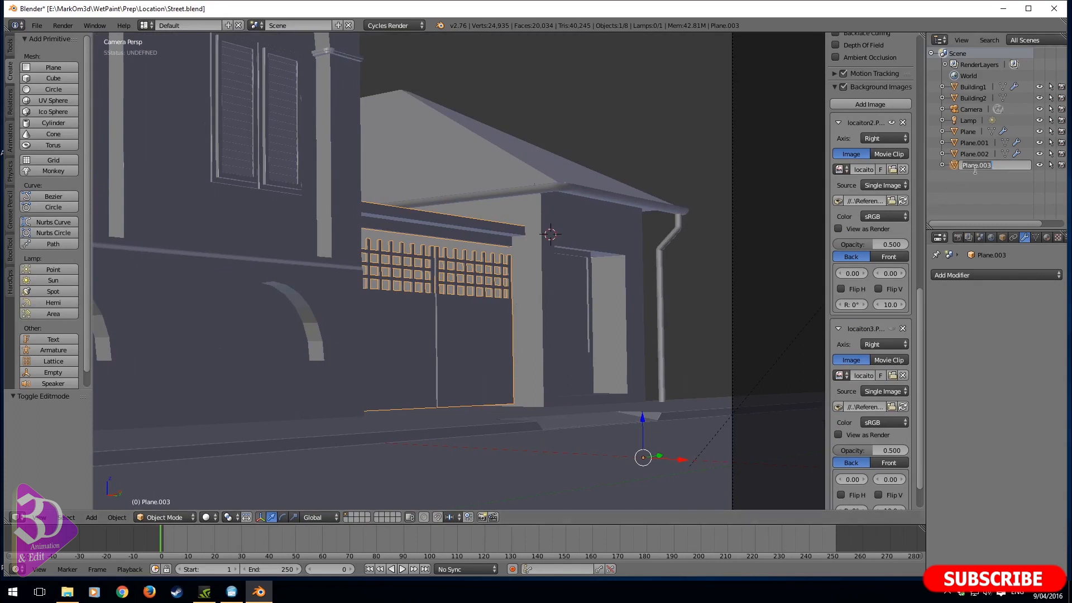
pyautogui.write('Fence')
pyautogui.press('Return')
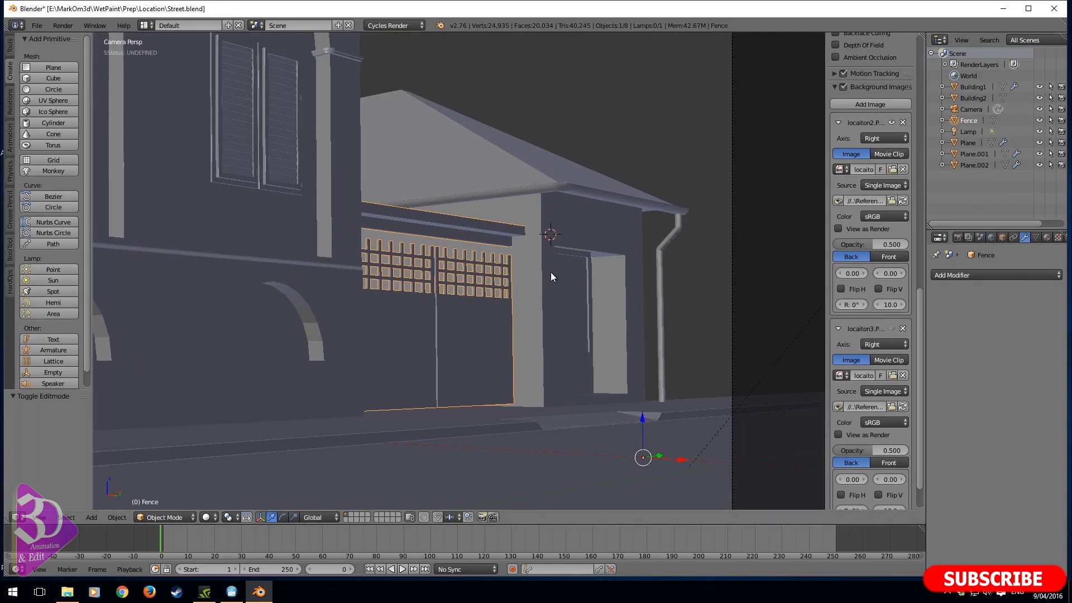
# - Bevel the two long edges of the ledge and the long lower edge of the beam above the gate
pyautogui.keyDown('ctrl'); pyautogui.moveTo(551, 272); pyautogui.dragTo(478, 326, button='middle'); pyautogui.keyUp('ctrl')
pyautogui.scroll(3, 476, 326)
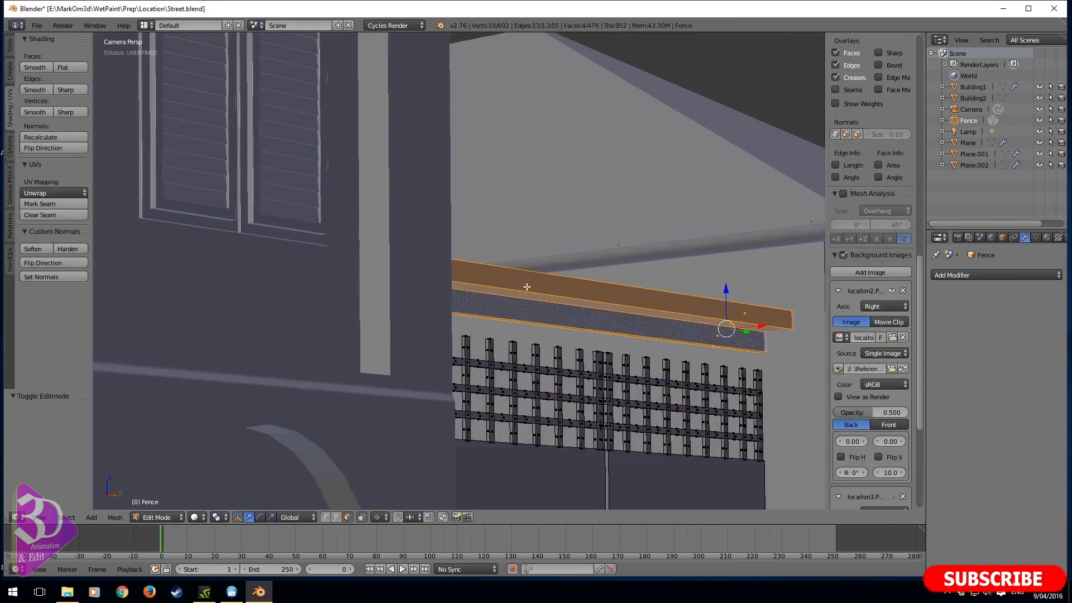
pyautogui.rightClick(526, 286)
pyautogui.keyDown('shift'); pyautogui.moveTo(530, 310); pyautogui.dragTo(436, 321, button='middle'); pyautogui.keyUp('shift')
pyautogui.scroll(3, 436, 321)
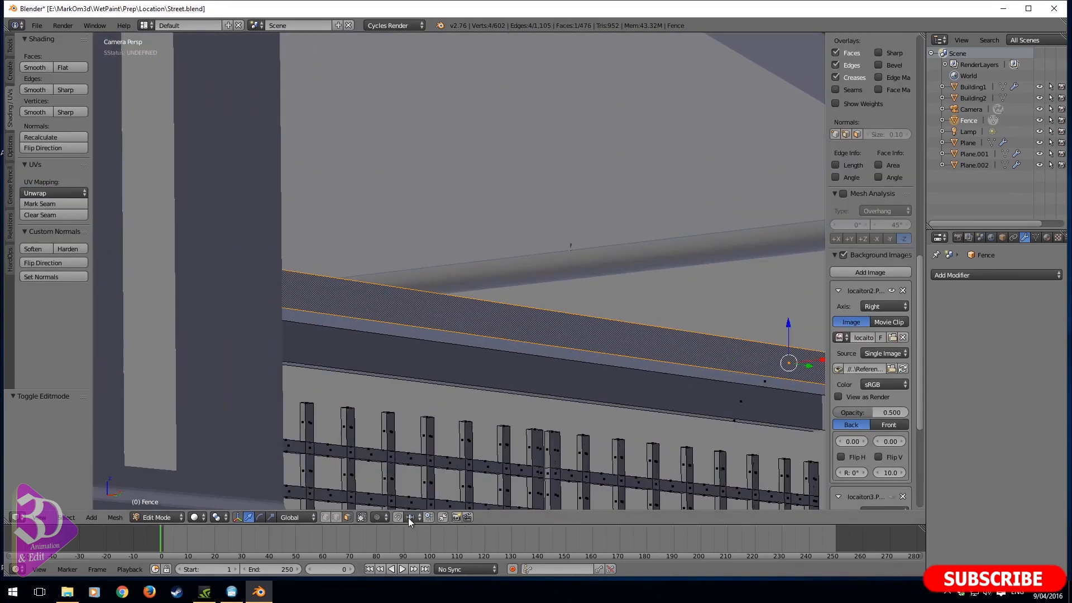
pyautogui.rightClick(452, 340)
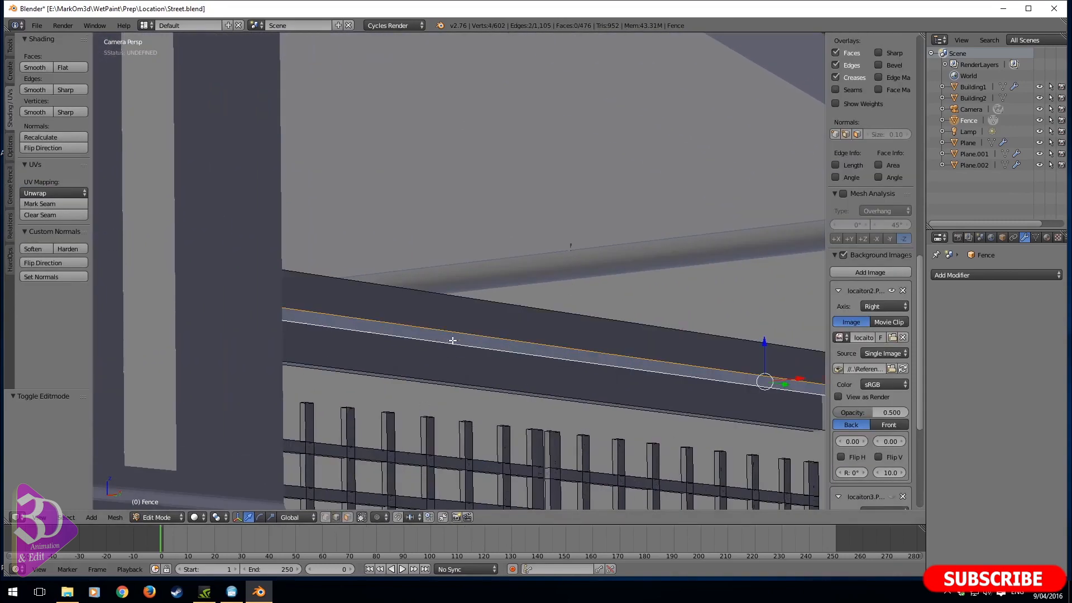
pyautogui.keyDown('shift'); pyautogui.rightClick(503, 403); pyautogui.keyUp('shift')
pyautogui.hotkey('ctrl', 'b')
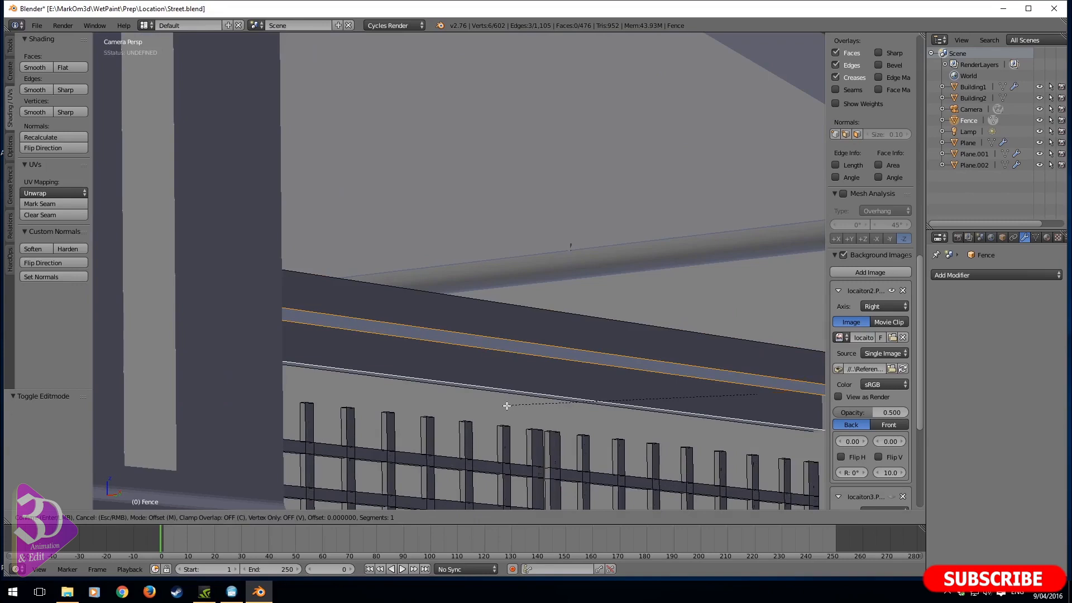
pyautogui.click(495, 407)
pyautogui.scroll(-5, 496, 423)
pyautogui.press('Tab')
pyautogui.moveTo(490, 423)
pyautogui.mouseDown(button='middle')
pyautogui.moveTo(513, 432)
pyautogui.moveTo(487, 430)
pyautogui.mouseUp(button='middle')
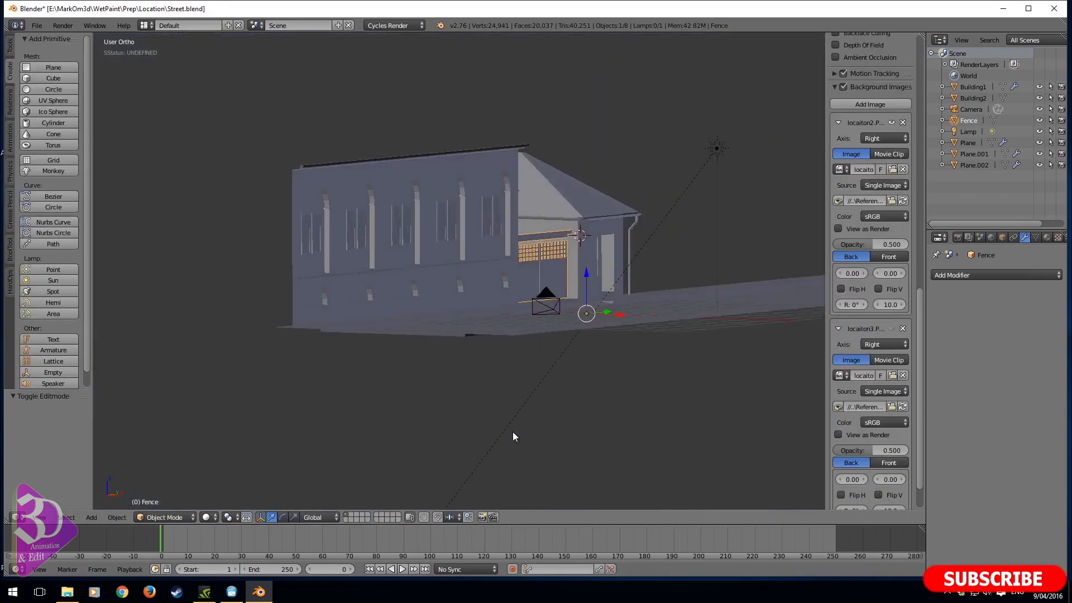
pyautogui.press('Tab')
# - Move the end vertices of the beam above the gate 0.076 along Y into the roofed building's wall
pyautogui.scroll(4, 670, 301)
pyautogui.press('z')
pyautogui.keyDown('shift'); pyautogui.moveTo(696, 279); pyautogui.dragTo(385, 335, button='middle'); pyautogui.keyUp('shift')
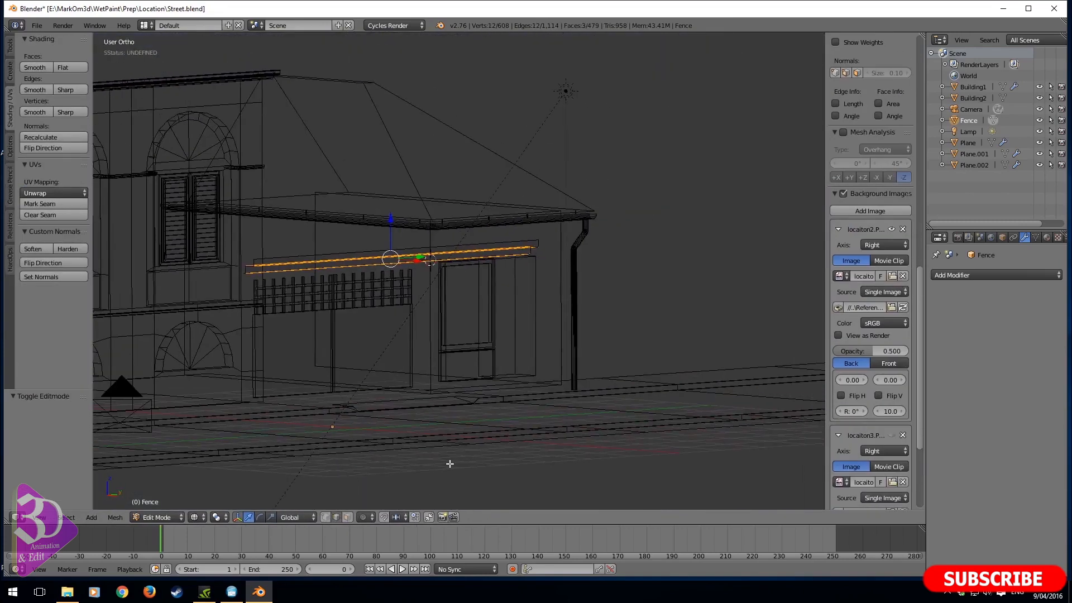
pyautogui.click(329, 519)
pyautogui.rightClick(543, 237)
pyautogui.moveTo(640, 227)
pyautogui.keyDown('ctrl'); pyautogui.mouseDown()
pyautogui.moveTo(541, 192)
pyautogui.moveTo(598, 285)
pyautogui.mouseUp(); pyautogui.keyUp('ctrl')
pyautogui.press('z')
pyautogui.moveTo(581, 263); pyautogui.dragTo(673, 268, button='middle')
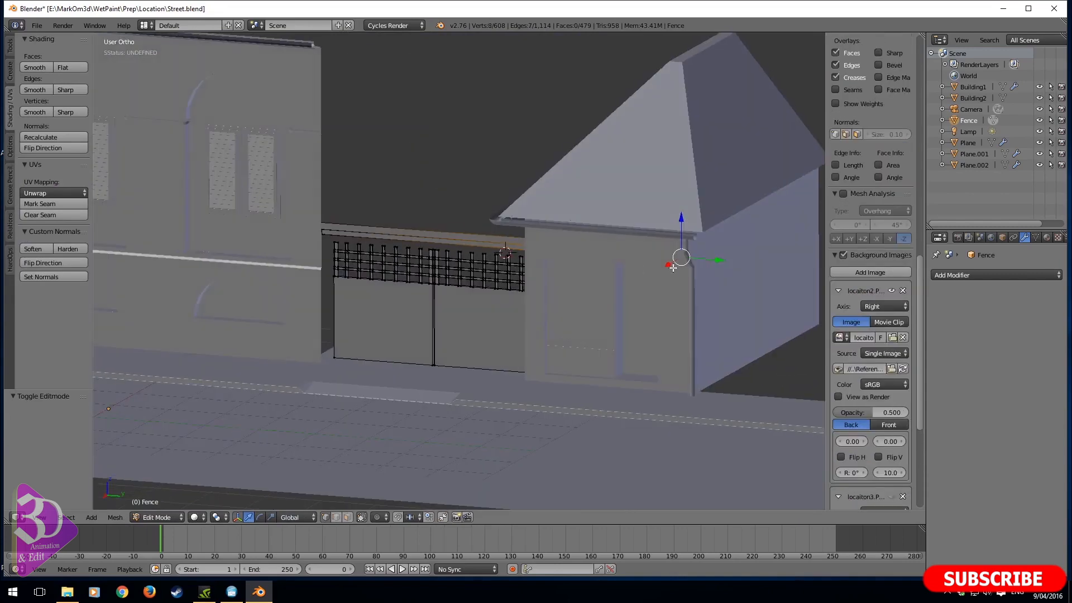
pyautogui.moveTo(715, 261); pyautogui.dragTo(542, 264)
pyautogui.press('KP_3')
pyautogui.press('z')
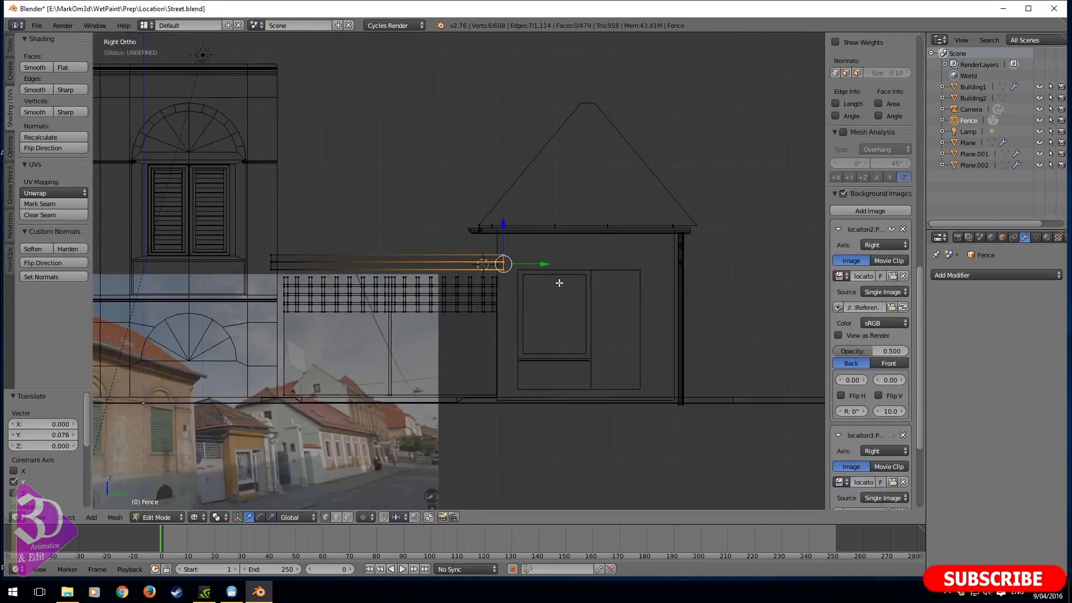
# - Examine the beam and gate in the camera view and compare them with the street reference photo in the right view
pyautogui.press('KP_0')
pyautogui.press('z')
pyautogui.scroll(-3, 633, 332)
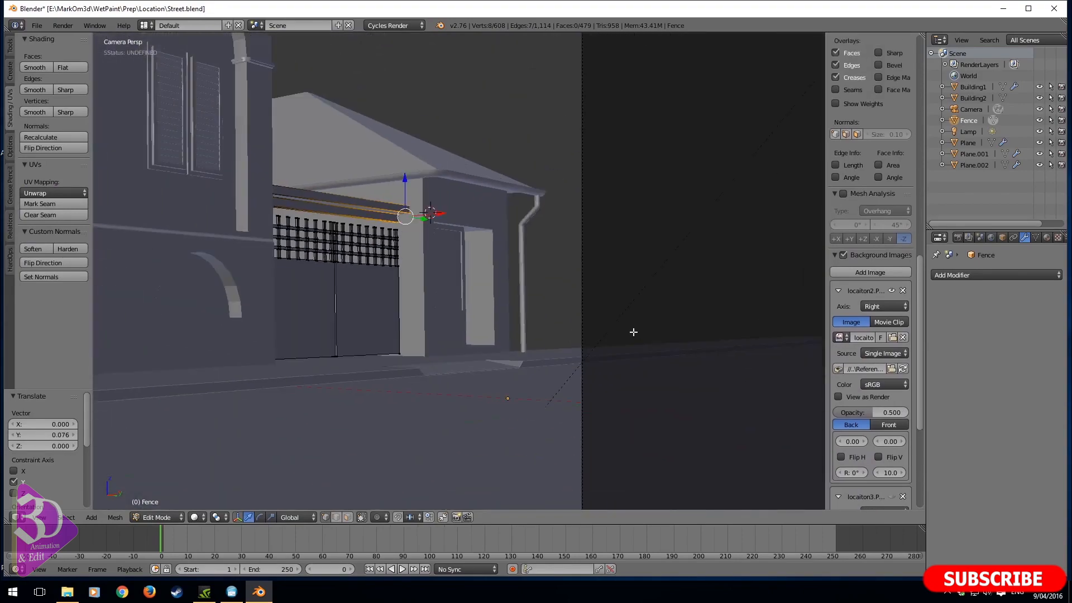
pyautogui.press('z')
pyautogui.press('KP_3')
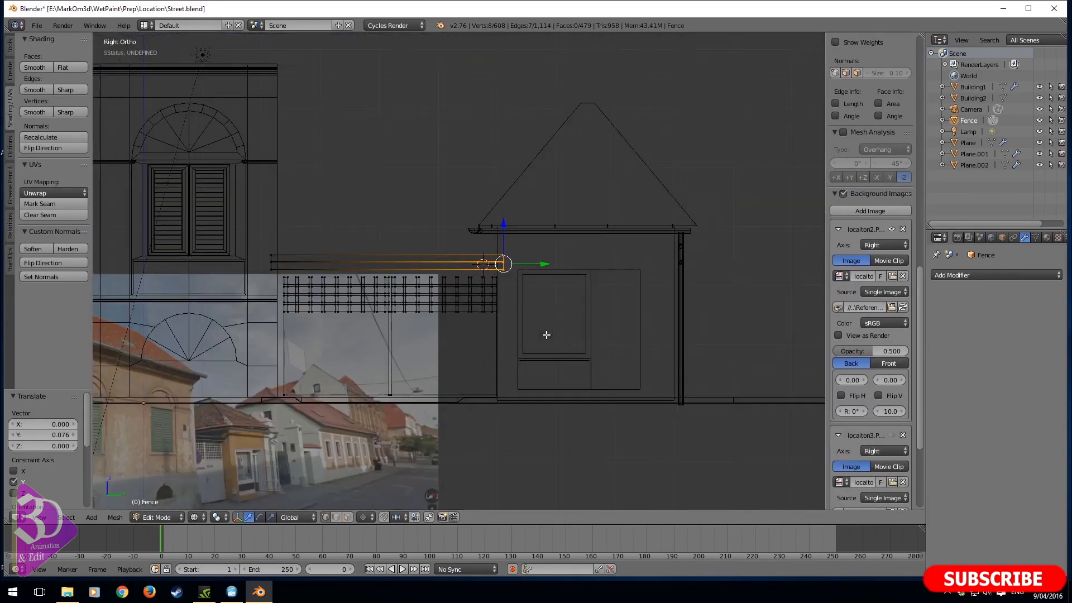
pyautogui.scroll(5, 335, 477)
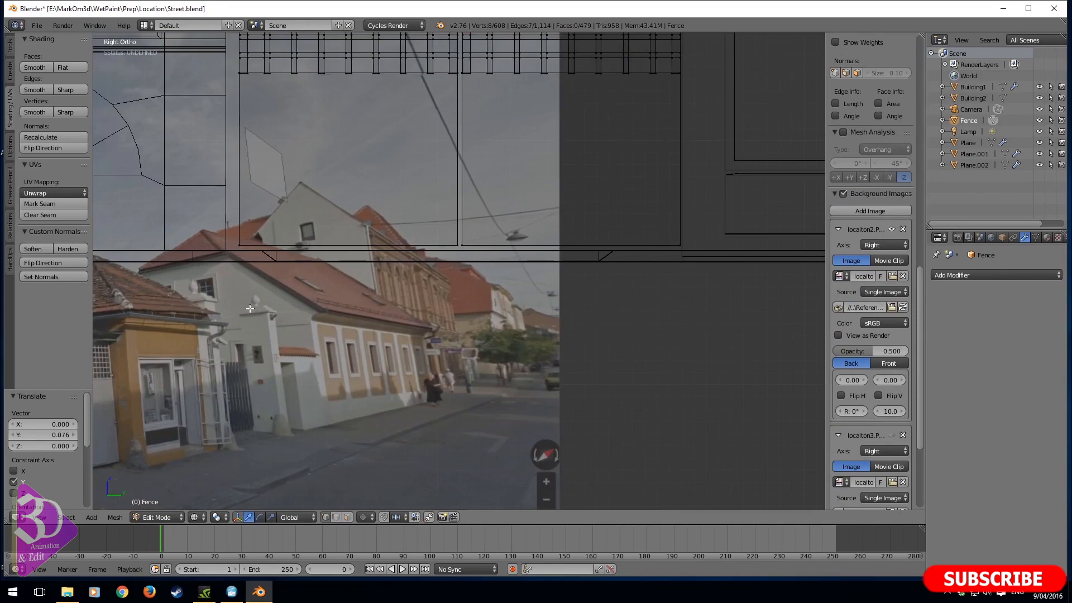
pyautogui.scroll(-3, 365, 437)
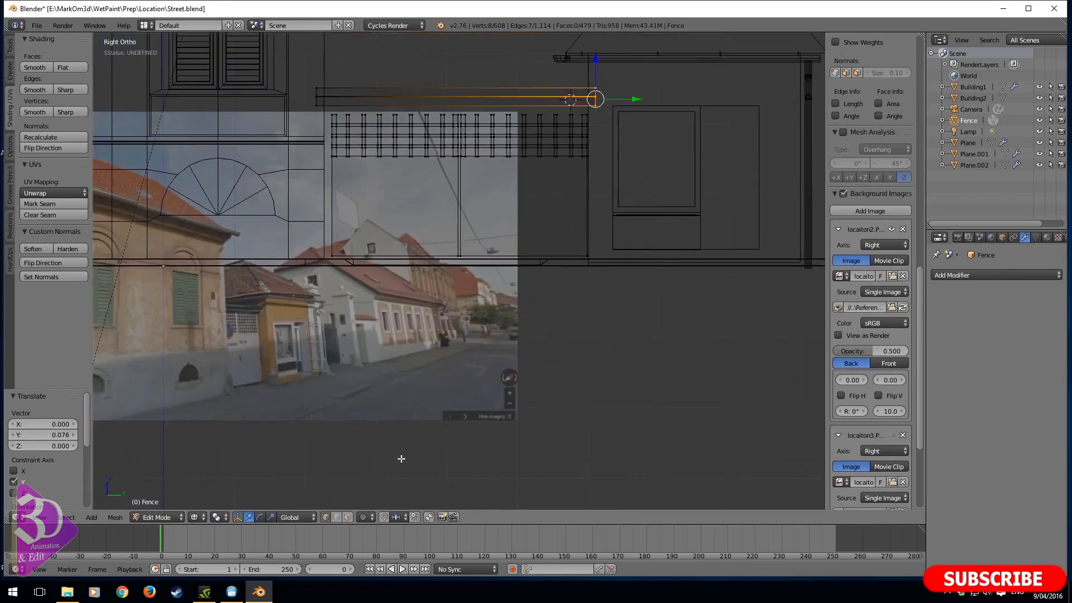
pyautogui.press('KP_0')
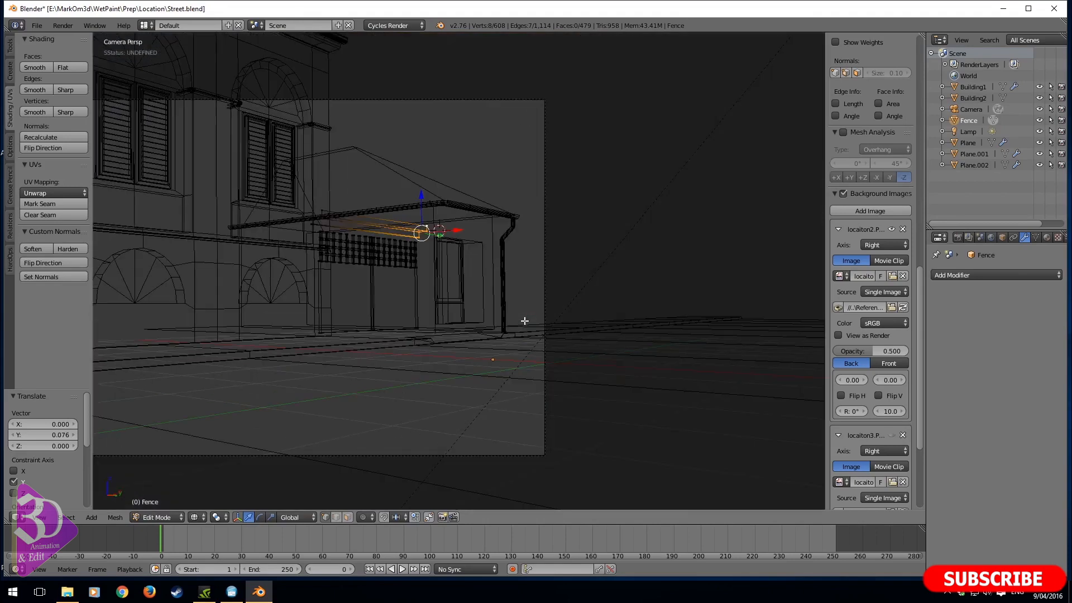
pyautogui.keyDown('shift'); pyautogui.moveTo(439, 331); pyautogui.dragTo(521, 322, button='middle'); pyautogui.keyUp('shift')
# - Leave mesh editing and rotate the camera 3.962° about the global Z axis, with the scene in solid shading
pyautogui.press('Tab')
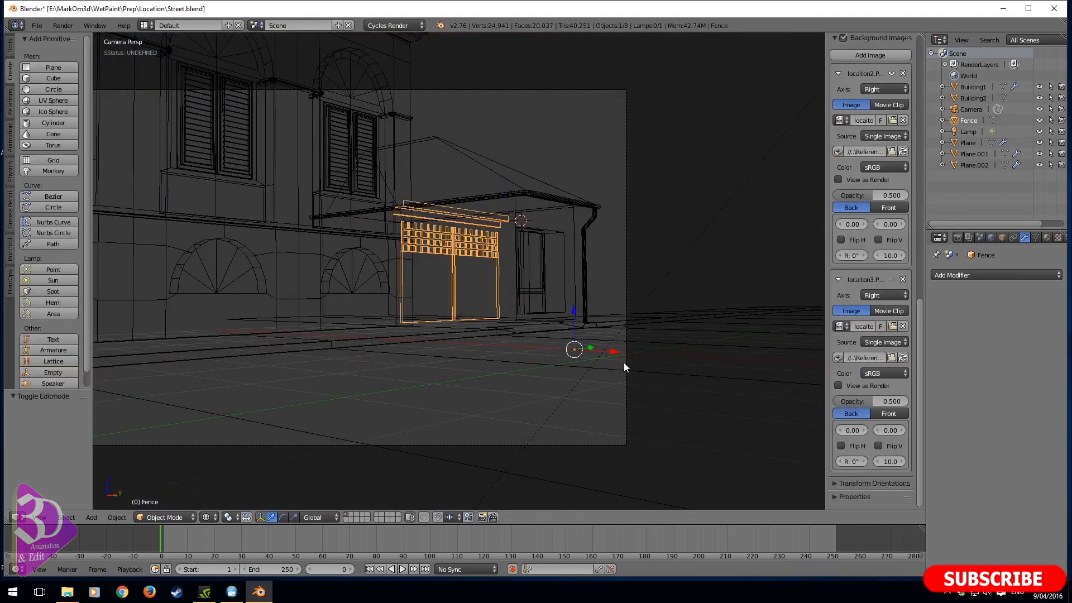
pyautogui.rightClick(625, 363)
pyautogui.press('r')
pyautogui.press('z')
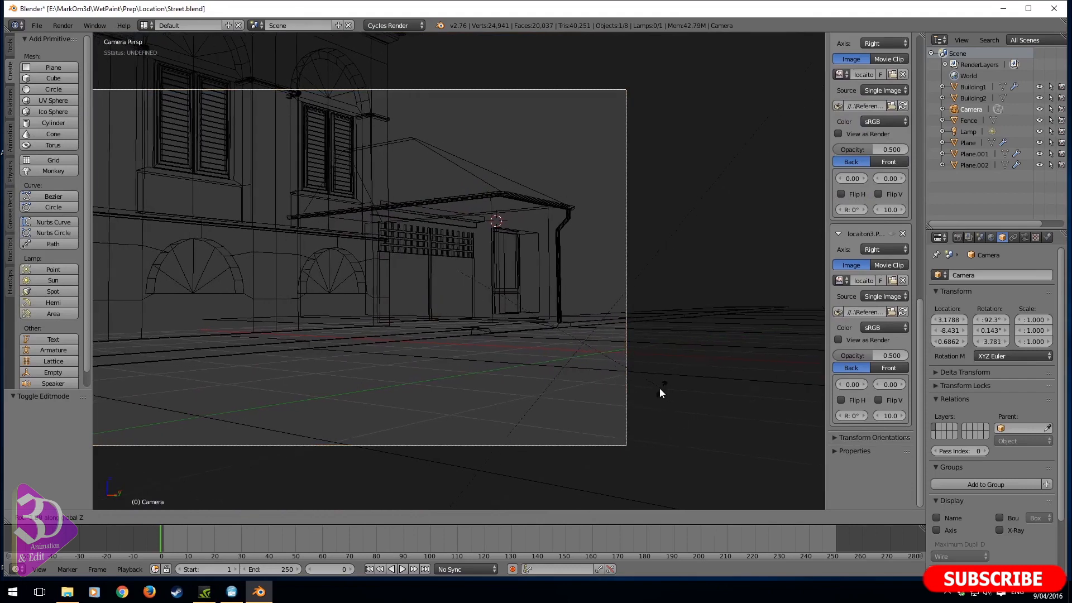
pyautogui.click(622, 410)
pyautogui.press('z')
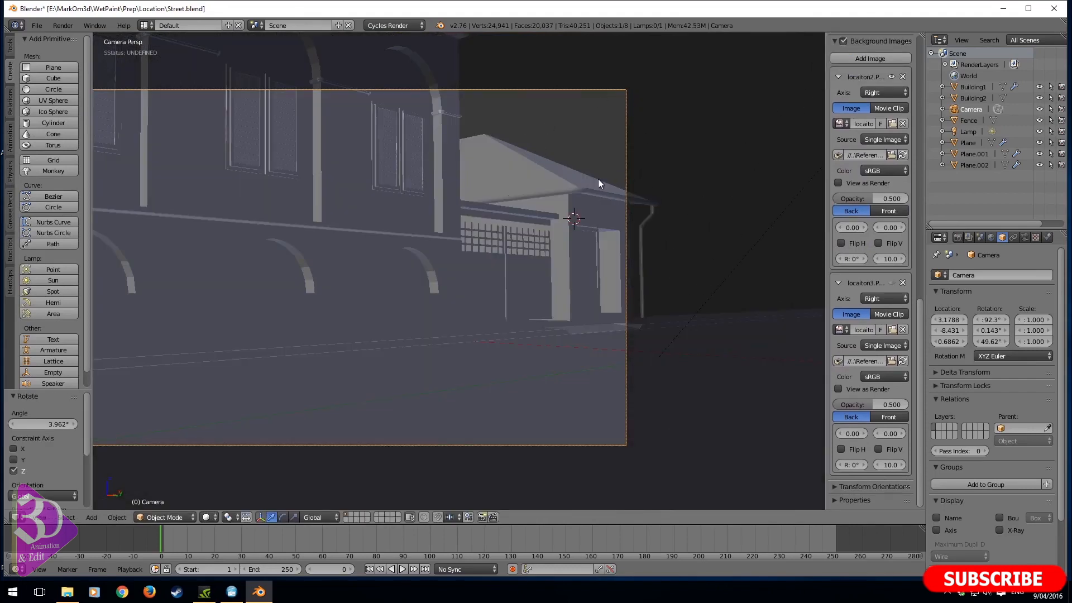
# - Reframe the street by rotating the camera -8.166° and 1.678° about the global Z axis
pyautogui.press('r')
pyautogui.press('z')
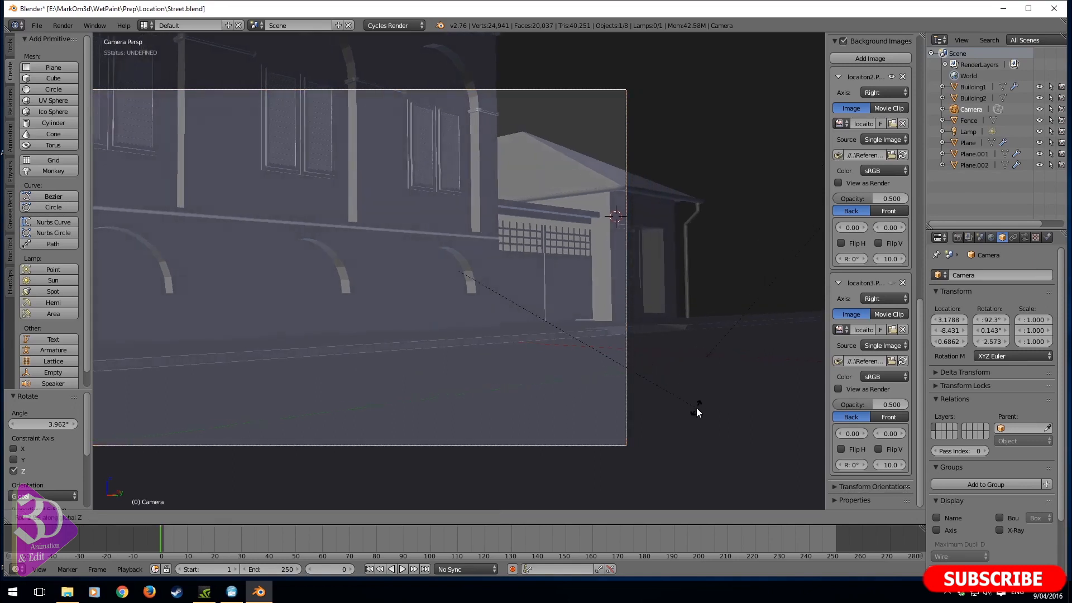
pyautogui.click(559, 252)
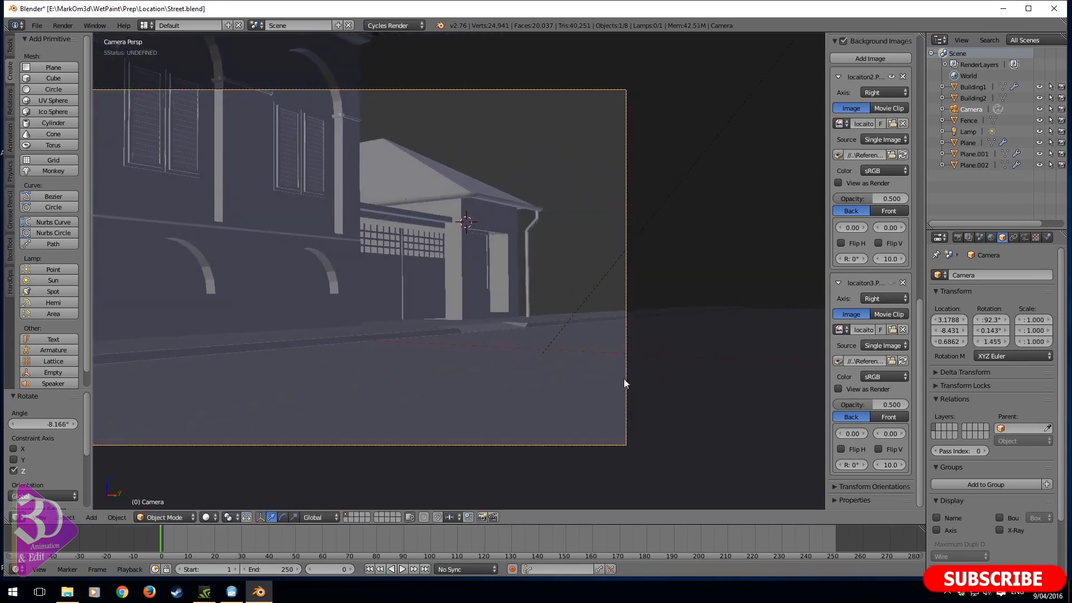
pyautogui.press('r')
pyautogui.press('z')
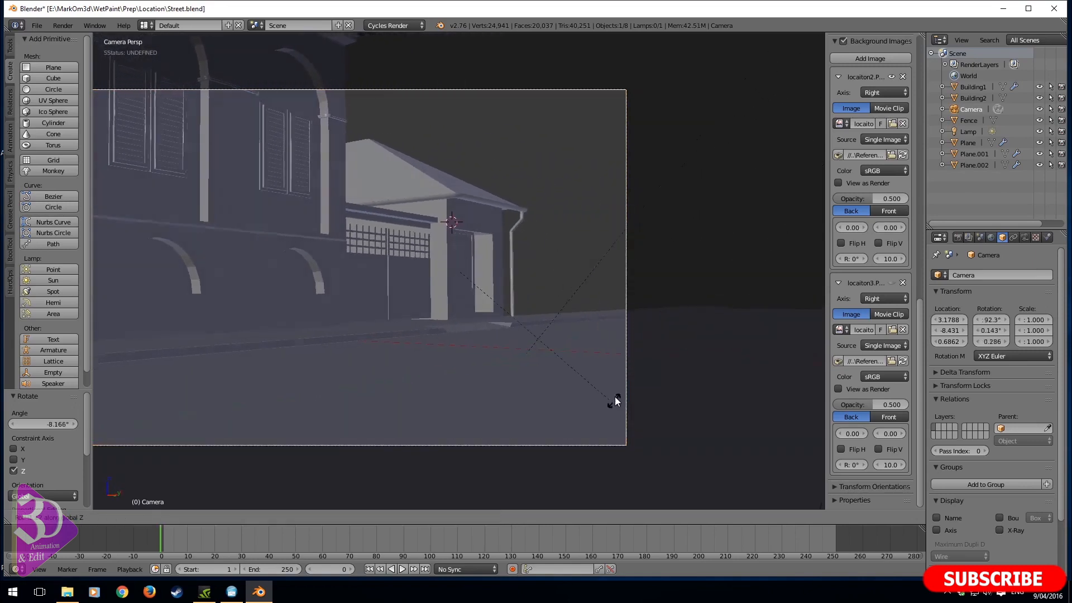
pyautogui.click(599, 414)
# - Render the camera view and inspect the gate and both buildings in the image
pyautogui.press('F12')
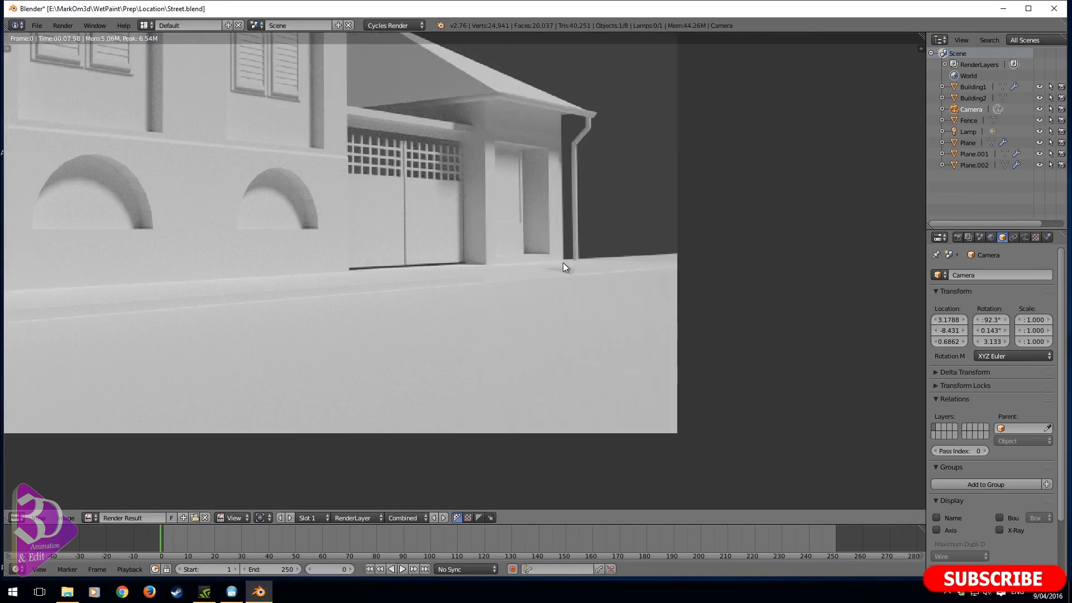
pyautogui.scroll(-3, 560, 260)
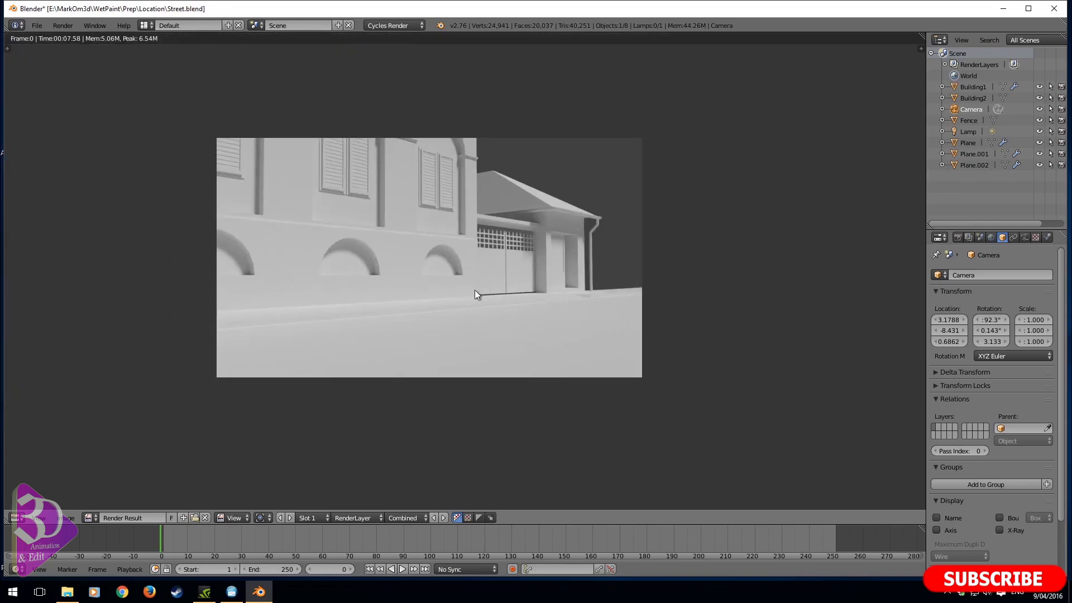
pyautogui.press('Escape')
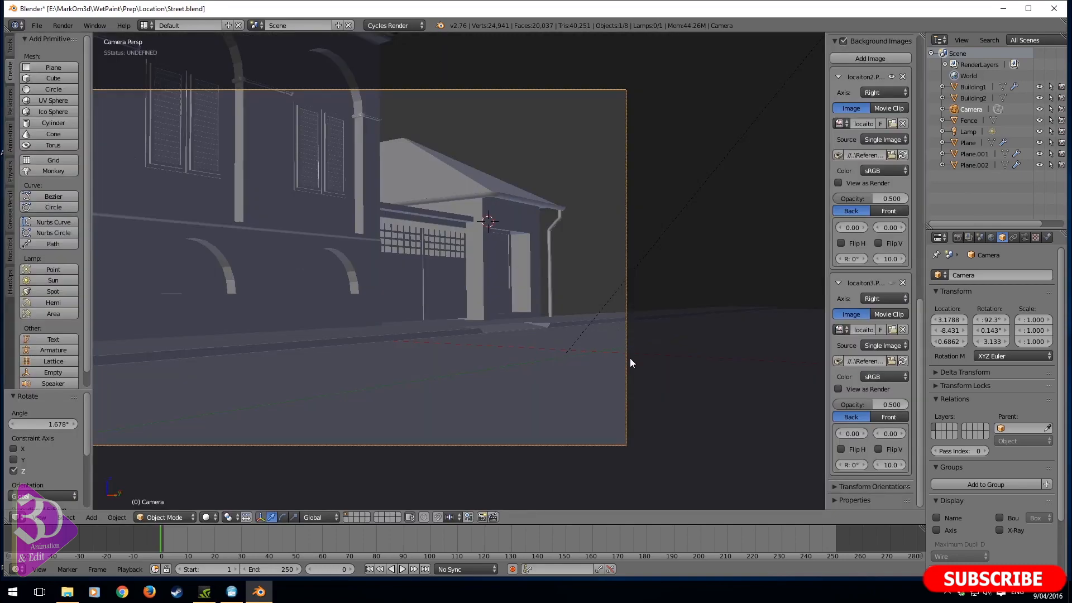
# - Raise the camera 0.622 along the global Z axis
pyautogui.press('g')
pyautogui.press('z')
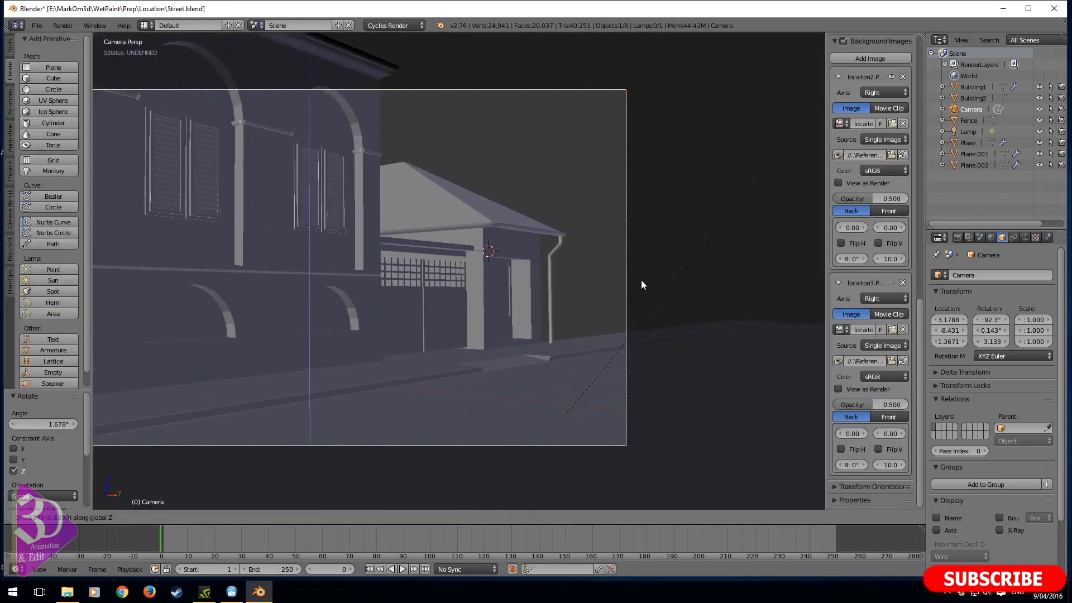
pyautogui.click(634, 286)
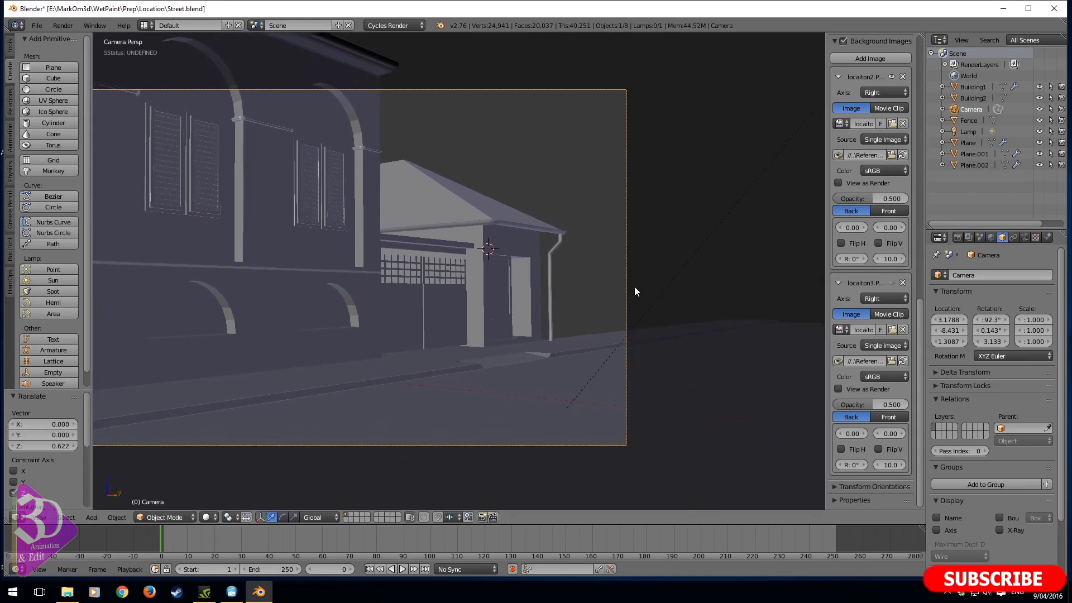
# - Raise the camera a further 0.253 along the global Z axis and return to the camera view
pyautogui.press('KP_3')
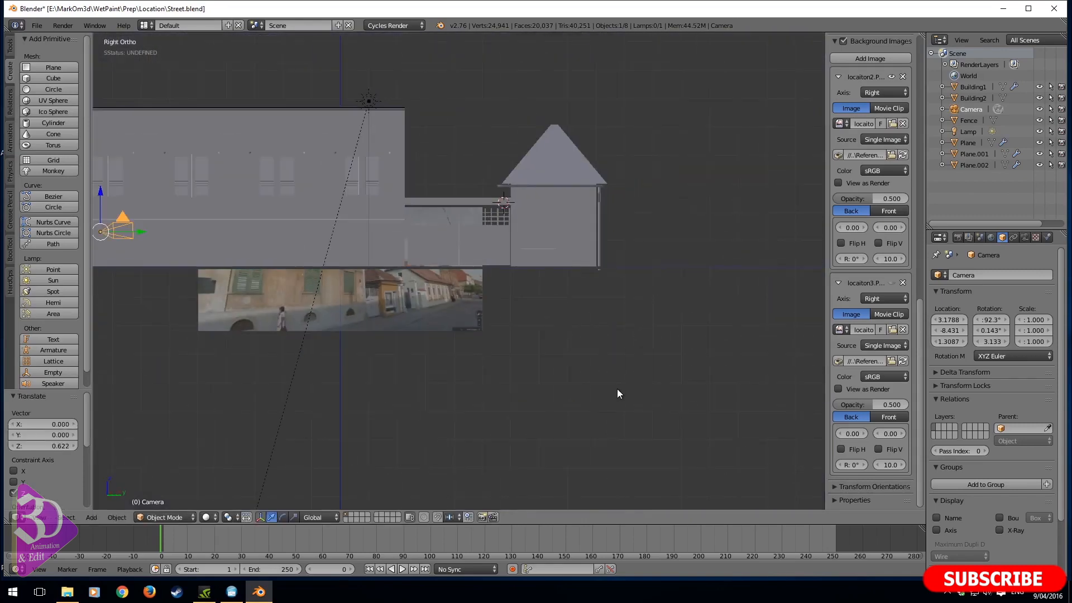
pyautogui.press('KP_1')
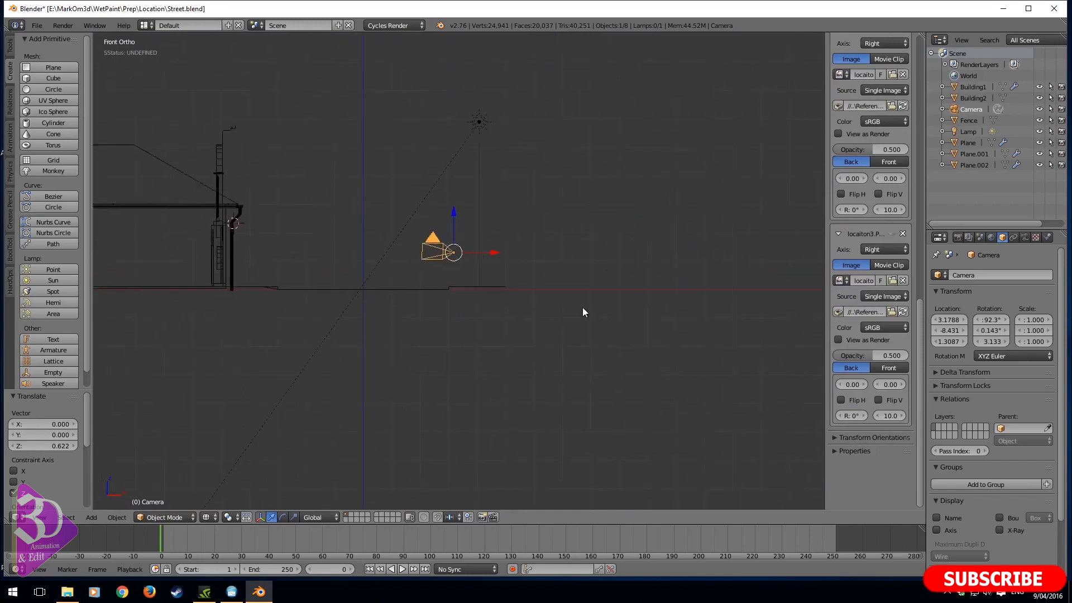
pyautogui.scroll(4, 461, 253)
pyautogui.keyDown('shift'); pyautogui.moveTo(461, 252); pyautogui.dragTo(459, 283, button='middle'); pyautogui.keyUp('shift')
pyautogui.moveTo(446, 221); pyautogui.dragTo(447, 204)
pyautogui.press('KP_0')
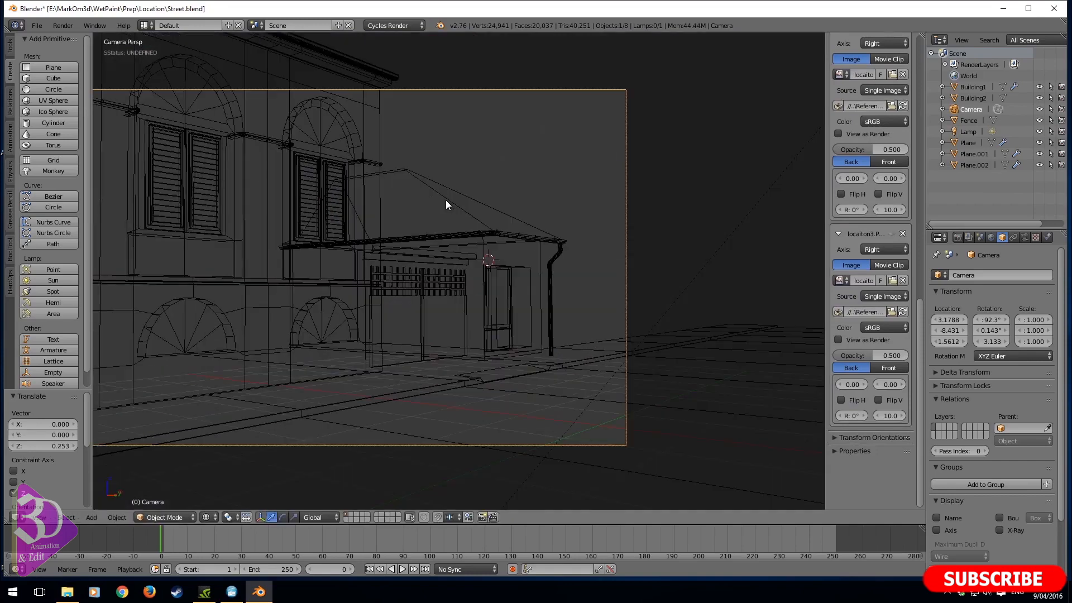
# - Render the camera view and inspect the reframed gate and buildings, closing the render when done
pyautogui.press('F12')
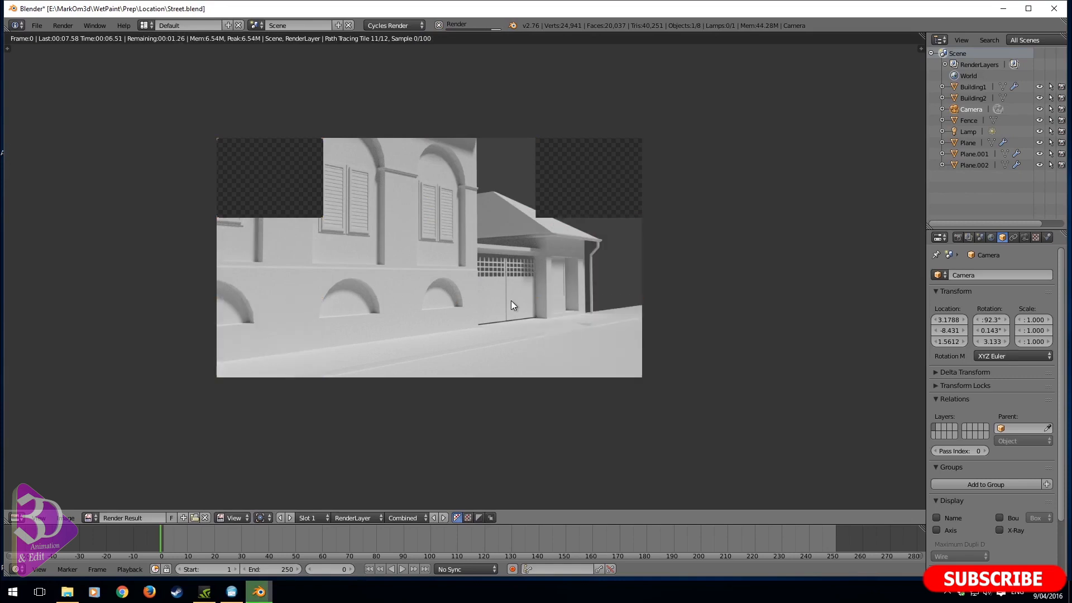
pyautogui.scroll(1, 544, 289)
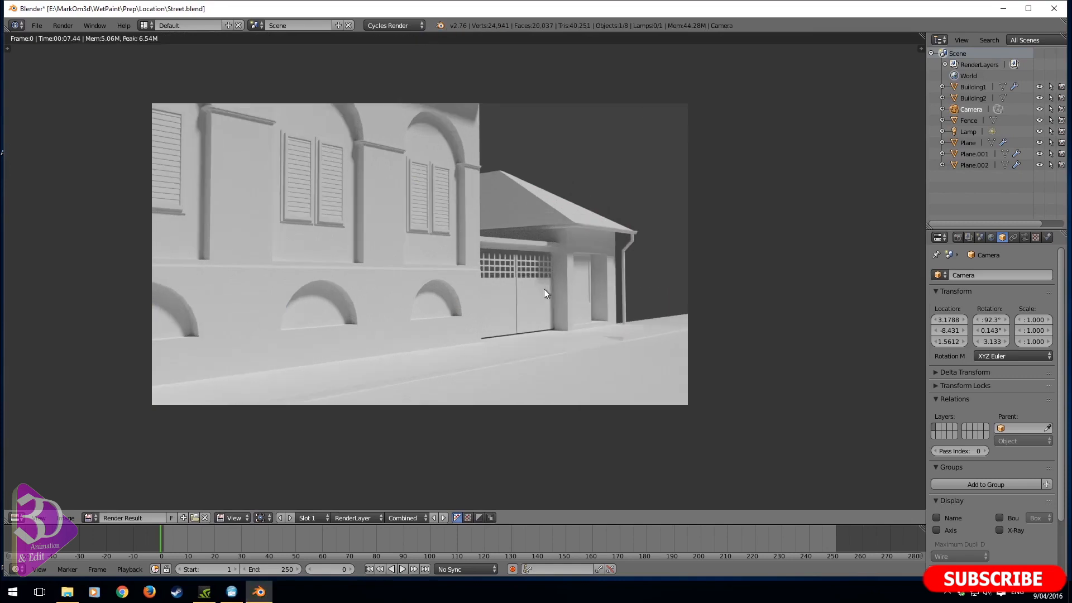
pyautogui.press('Escape')
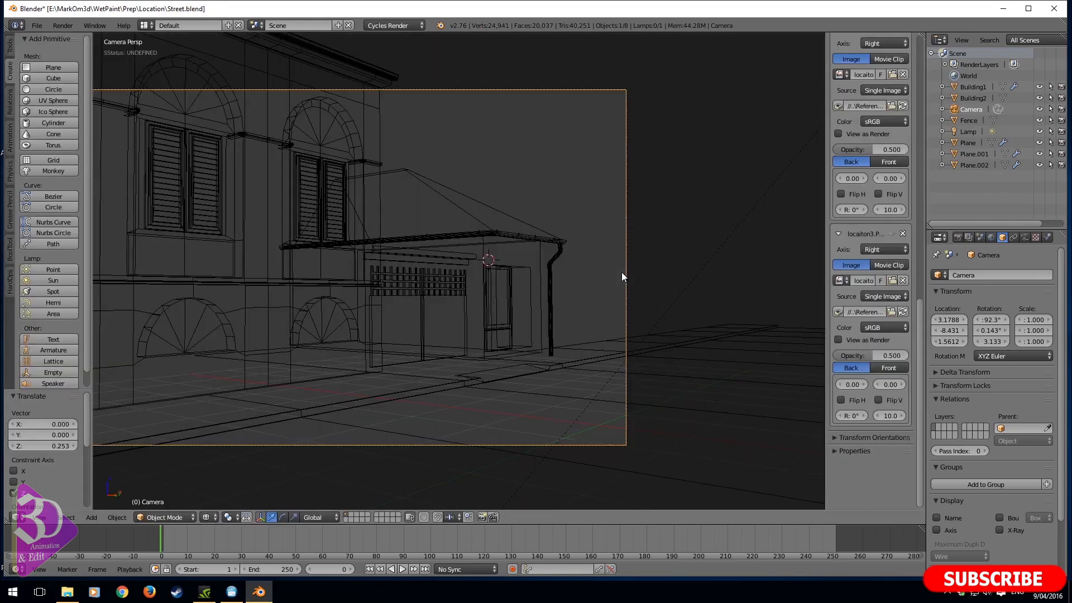
# - Open the mesh of Building2 for editing in front view, framed on the drainpipe with wireframe shading
pyautogui.rightClick(563, 286)
pyautogui.press('KP_3')
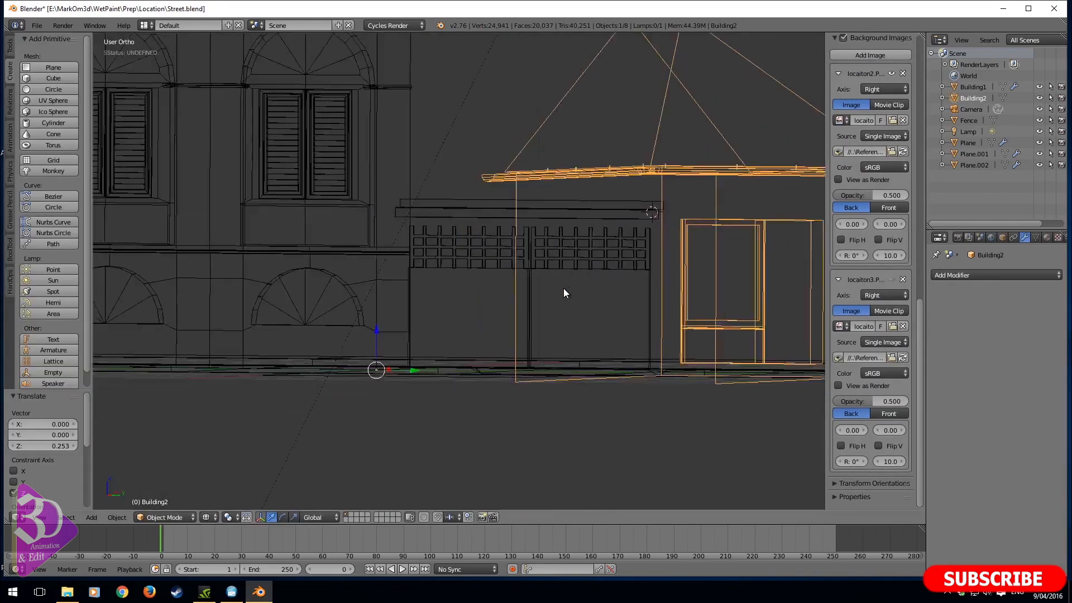
pyautogui.press('KP_1')
pyautogui.press('z')
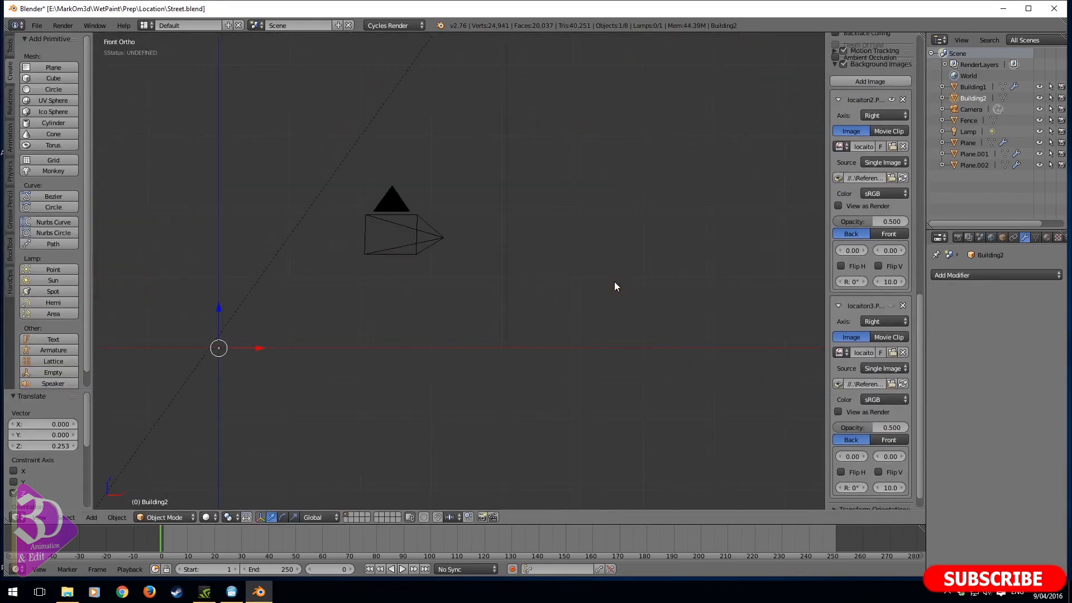
pyautogui.keyDown('shift'); pyautogui.moveTo(349, 309); pyautogui.dragTo(603, 276, button='middle'); pyautogui.keyUp('shift')
pyautogui.keyDown('shift'); pyautogui.moveTo(277, 246); pyautogui.dragTo(572, 201, button='middle'); pyautogui.keyUp('shift')
pyautogui.scroll(1, 505, 330)
pyautogui.press('Tab')
pyautogui.keyDown('shift'); pyautogui.moveTo(485, 132); pyautogui.dragTo(468, 202, button='middle'); pyautogui.keyUp('shift')
pyautogui.scroll(5, 506, 329)
pyautogui.scroll(-2, 472, 279)
pyautogui.scroll(-2, 502, 497)
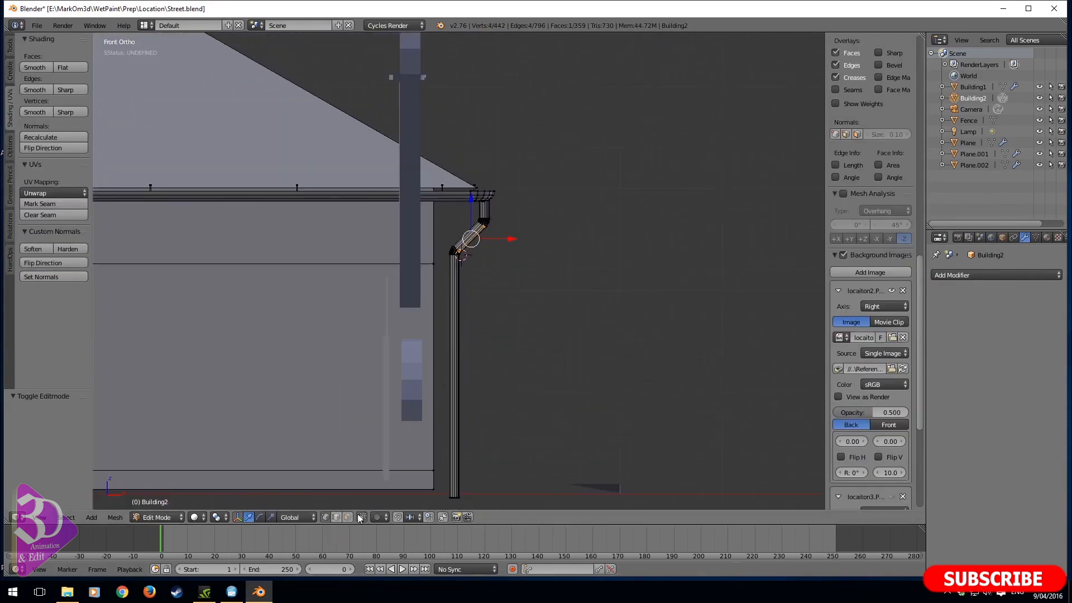
pyautogui.rightClick(459, 496)
pyautogui.press('z')
pyautogui.press('b')
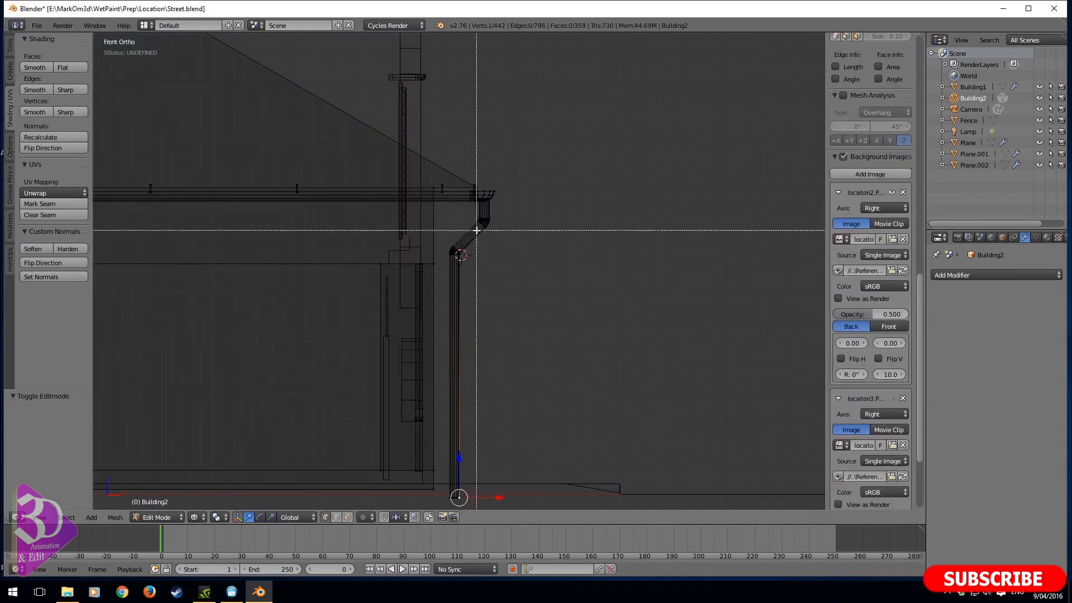
pyautogui.moveTo(477, 232); pyautogui.dragTo(410, 498)
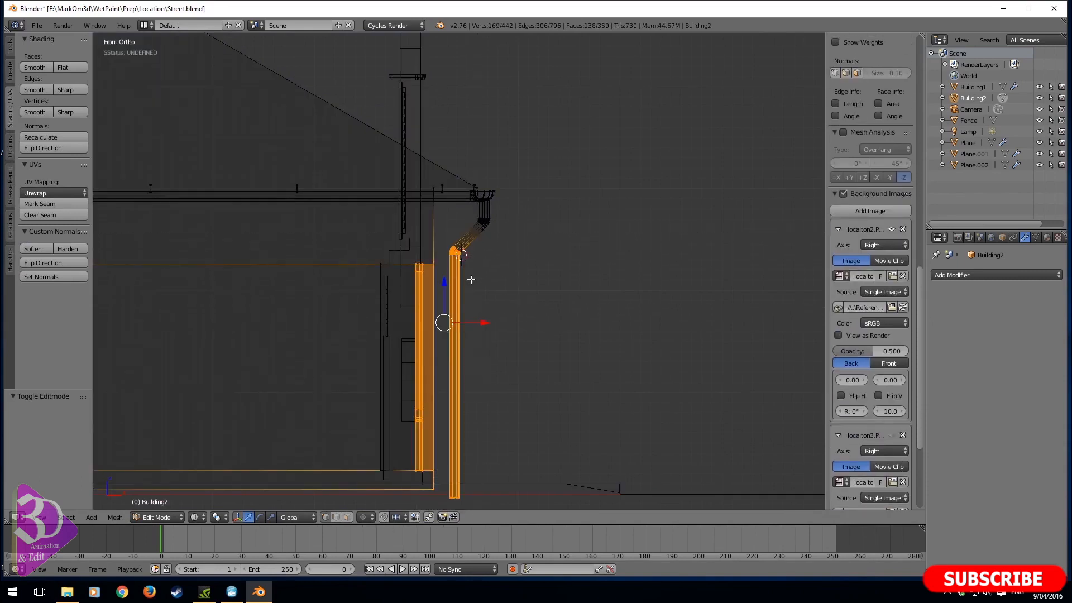
pyautogui.hotkey('ctrl', 'z')
# - Move the drainpipe's lower bend and vertical run toward the wall by -0.133 in X and -0.060 in Z
pyautogui.press('b')
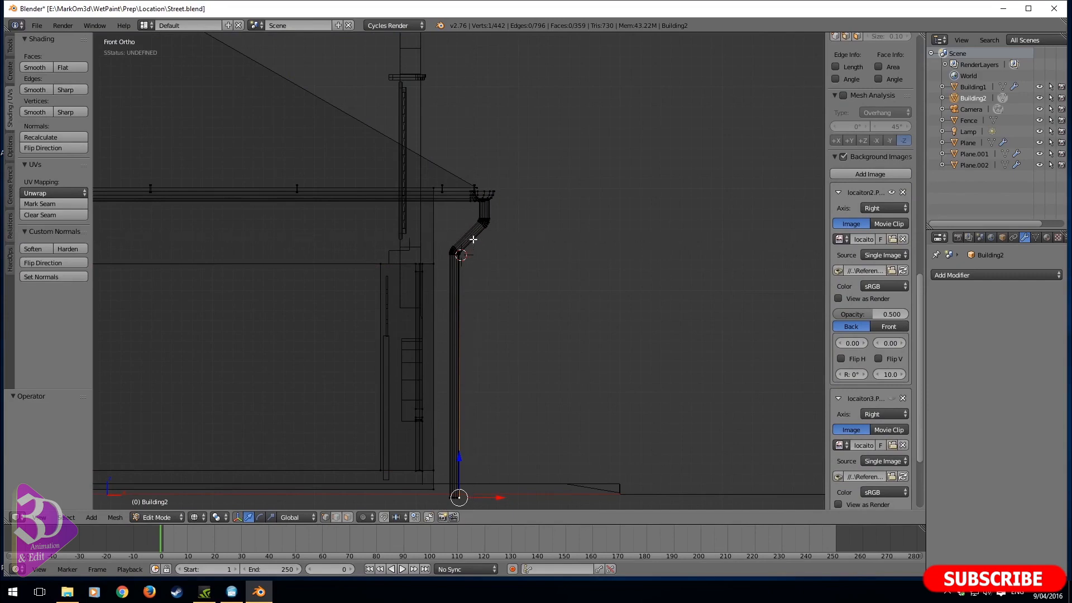
pyautogui.moveTo(473, 239); pyautogui.dragTo(447, 509)
pyautogui.scroll(2, 495, 386)
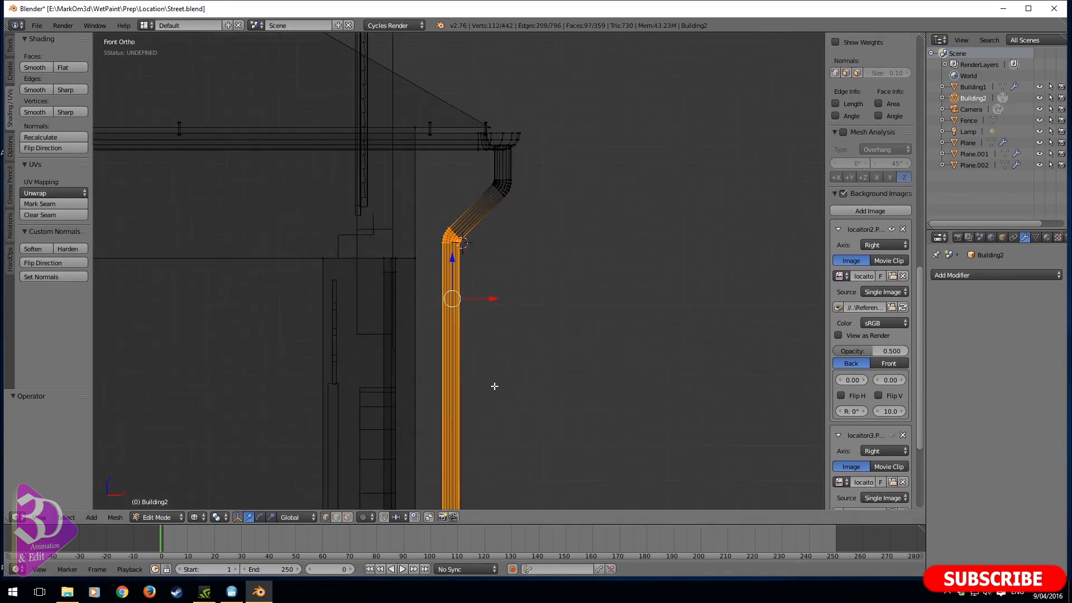
pyautogui.press('g')
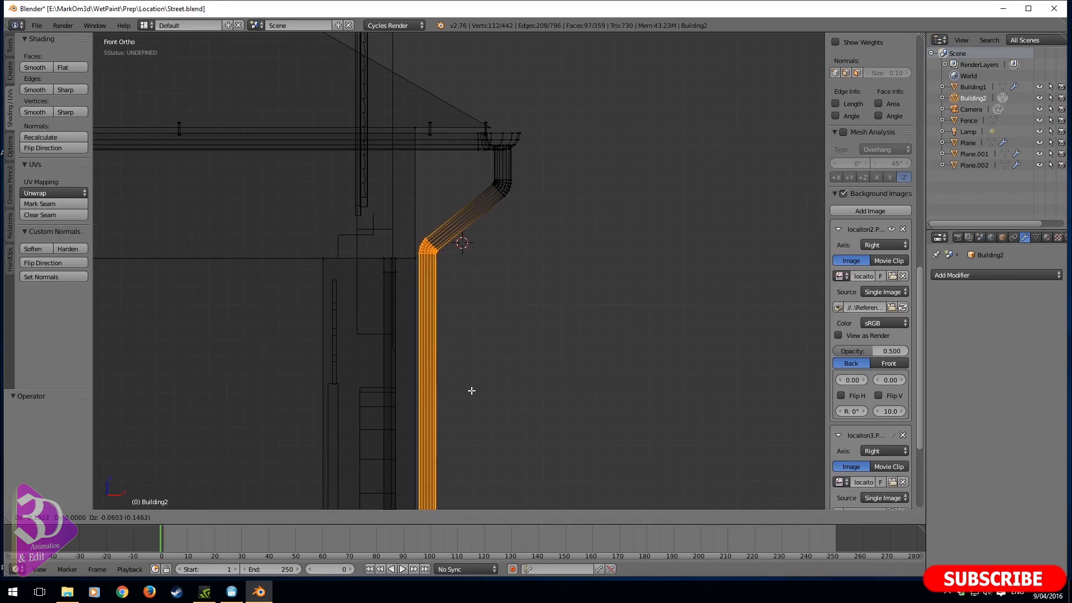
pyautogui.click(474, 390)
# - Extend the selection to the whole linked drainpipe and move it -0.245 along the global Y axis
pyautogui.moveTo(474, 390); pyautogui.dragTo(419, 381, button='middle')
pyautogui.press('z')
pyautogui.moveTo(517, 370); pyautogui.dragTo(432, 379, button='middle')
pyautogui.scroll(2, 652, 331)
pyautogui.moveTo(652, 331); pyautogui.dragTo(683, 338, button='middle')
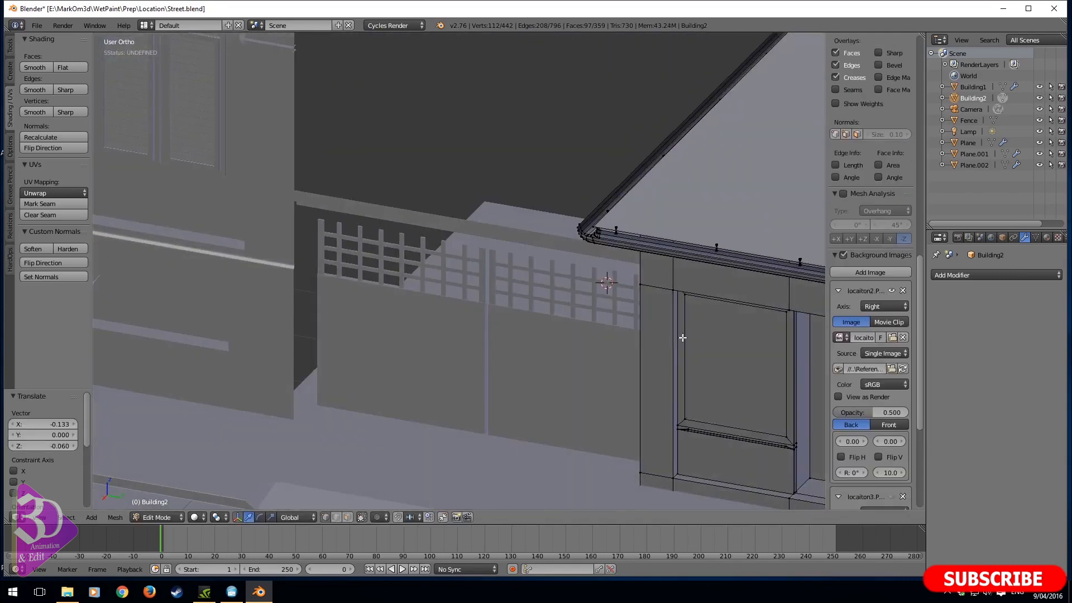
pyautogui.hotkey('ctrl', 'l')
pyautogui.press('KP_3')
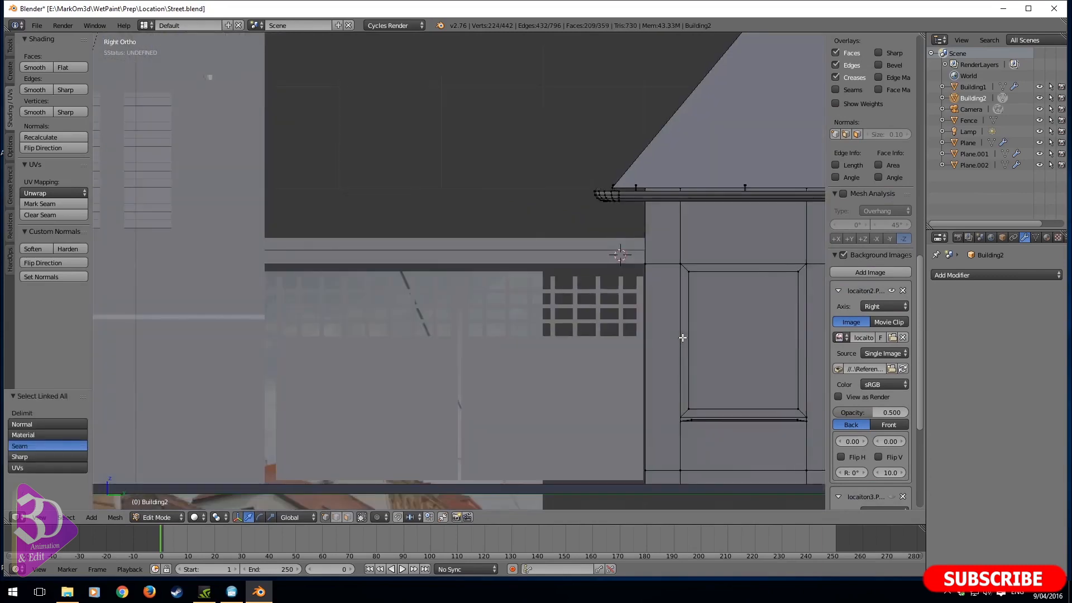
pyautogui.scroll(-2, 681, 338)
pyautogui.keyDown('shift'); pyautogui.moveTo(796, 336); pyautogui.dragTo(538, 311, button='middle'); pyautogui.keyUp('shift')
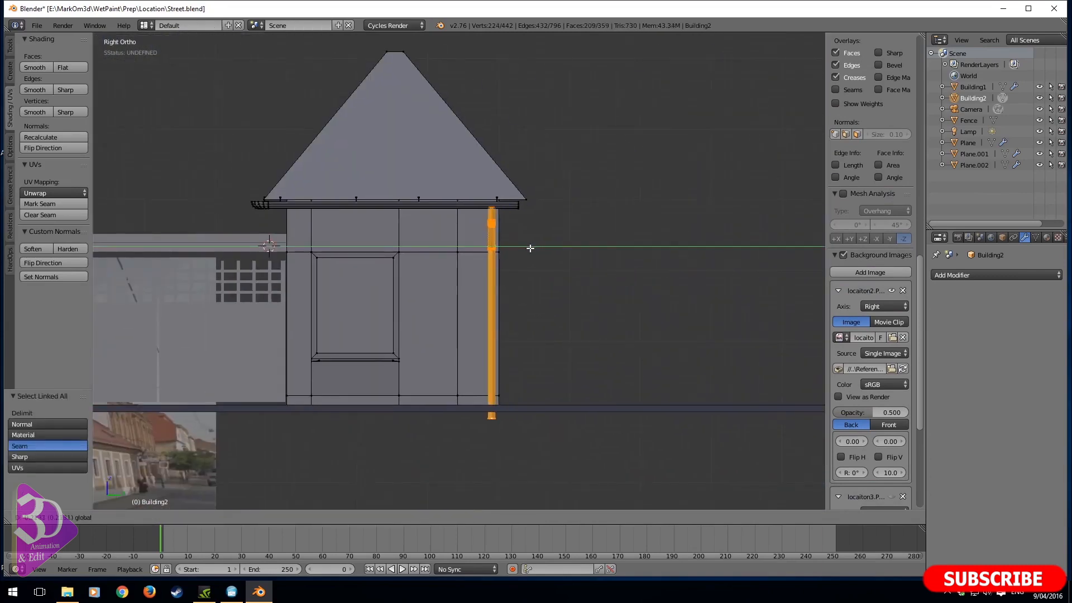
pyautogui.click(531, 246)
# - Check the drainpipe through the camera in solid shading and save the Street.blend file
pyautogui.press('KP_0')
pyautogui.press('z')
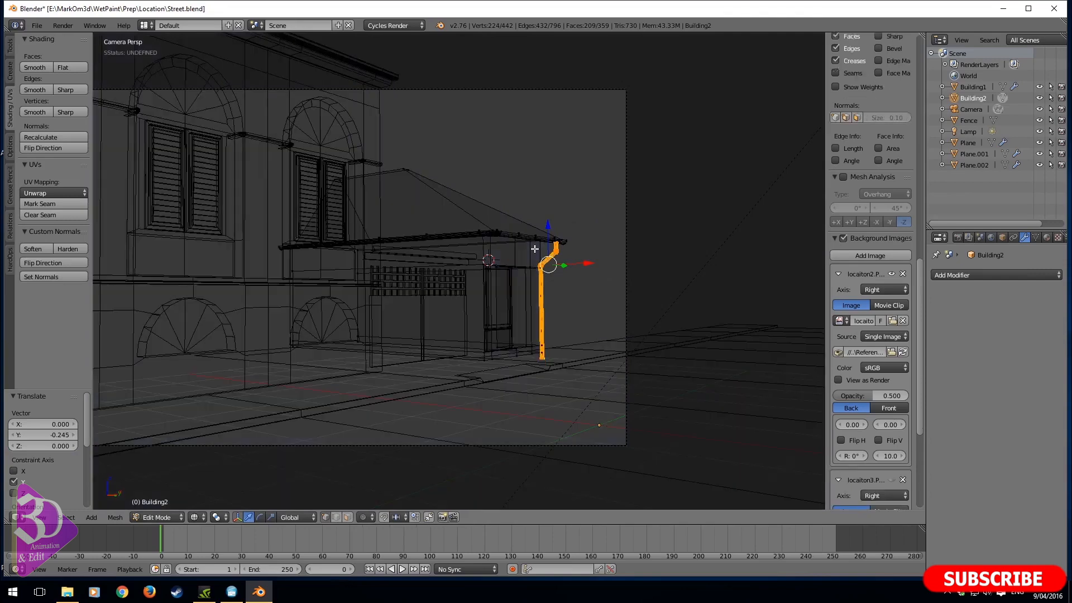
pyautogui.keyDown('shift'); pyautogui.moveTo(535, 249); pyautogui.dragTo(520, 286, button='middle'); pyautogui.keyUp('shift')
pyautogui.press('z')
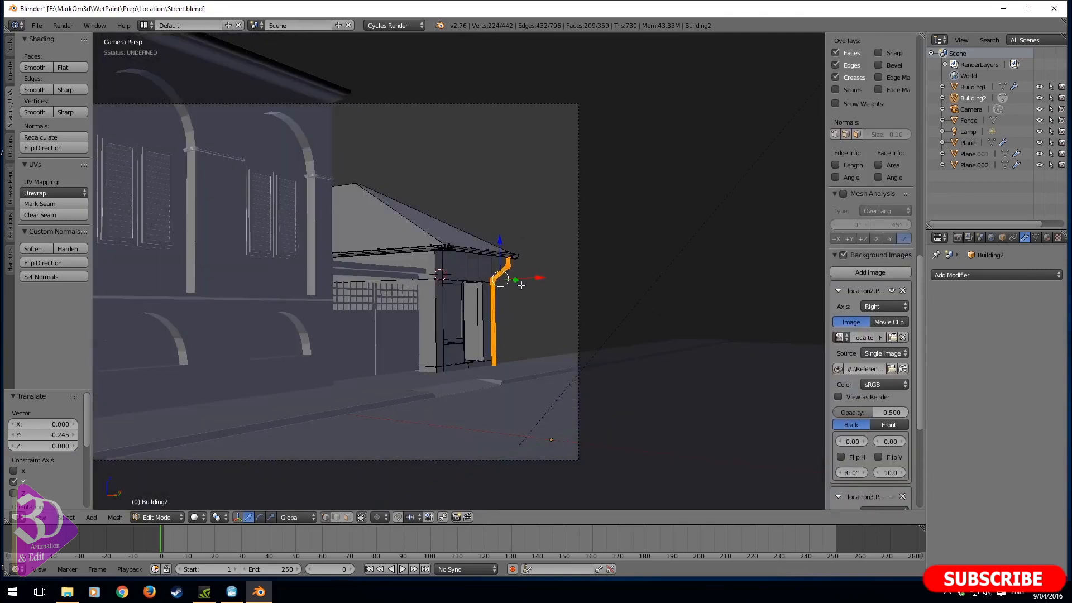
pyautogui.hotkey('ctrl', 's')
pyautogui.click(520, 285)
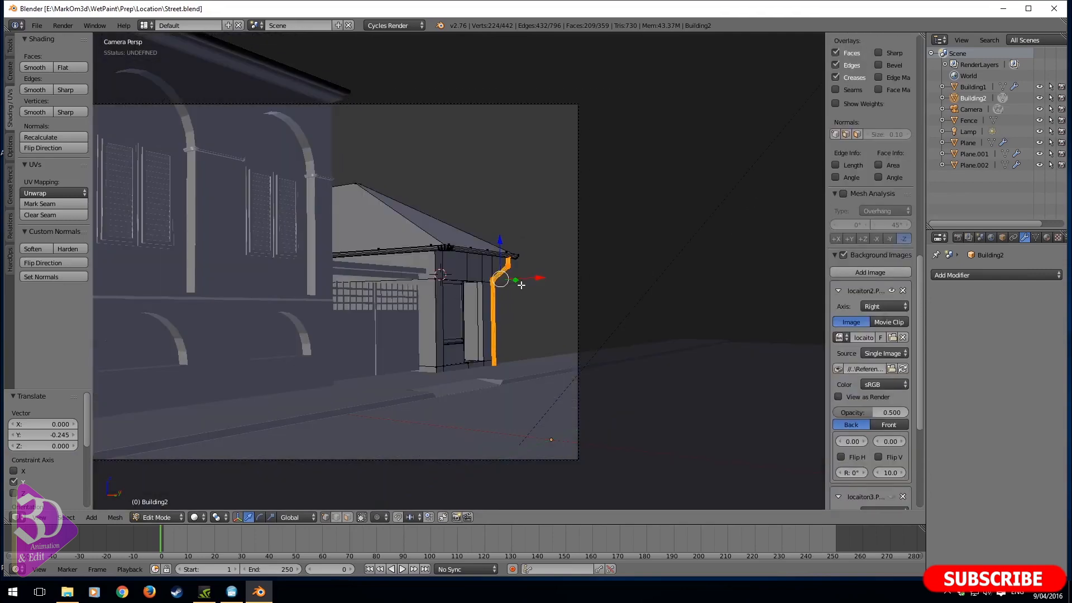